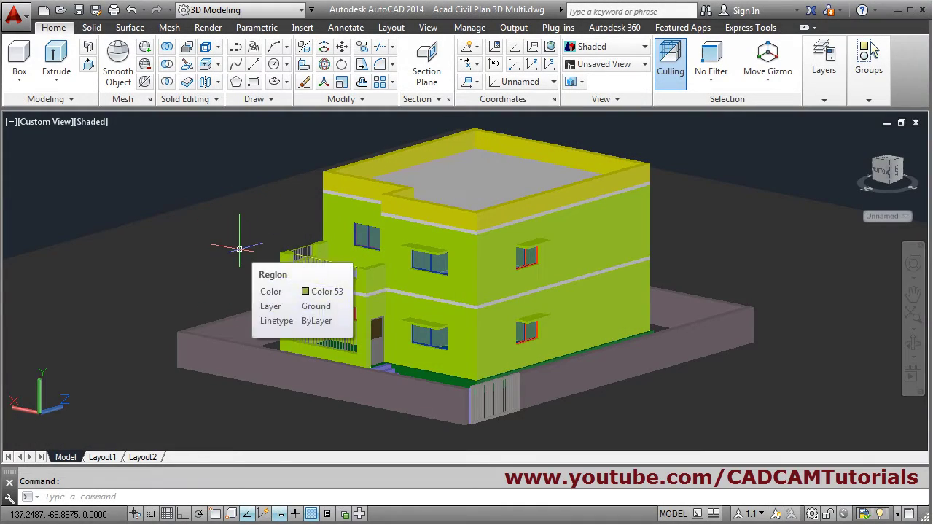
# Open the motion path animation settings with ANI and close them without changes.
pyautogui.write('ani')
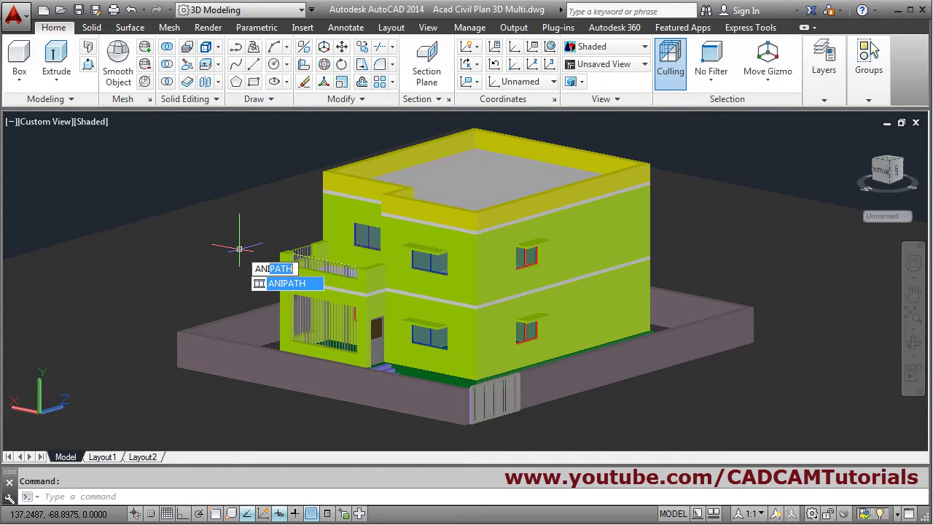
pyautogui.press('Return')
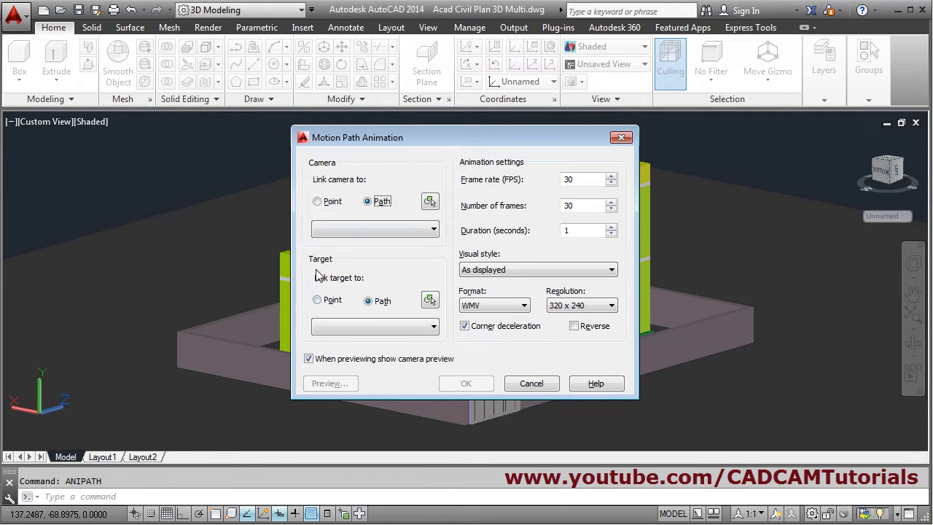
pyautogui.click(531, 383)
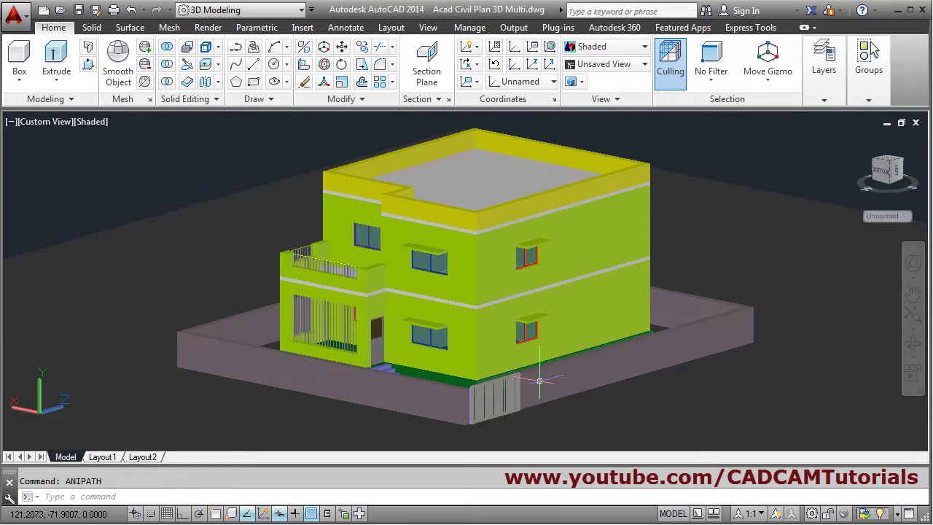
pyautogui.scroll(-2, 596, 330)
pyautogui.scroll(2, 522, 340)
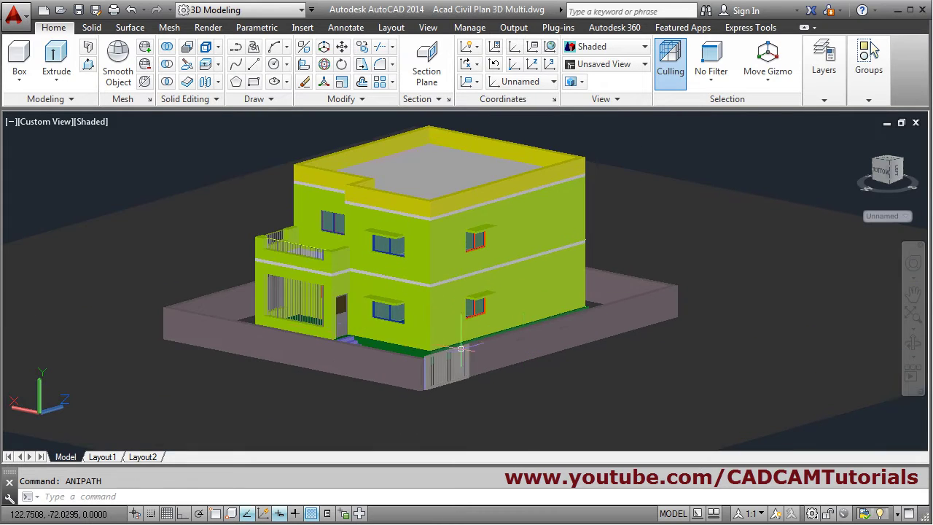
# With Osnap on, draw a yellow line from the left wall corner to the right wall corner.
pyautogui.click(253, 65)
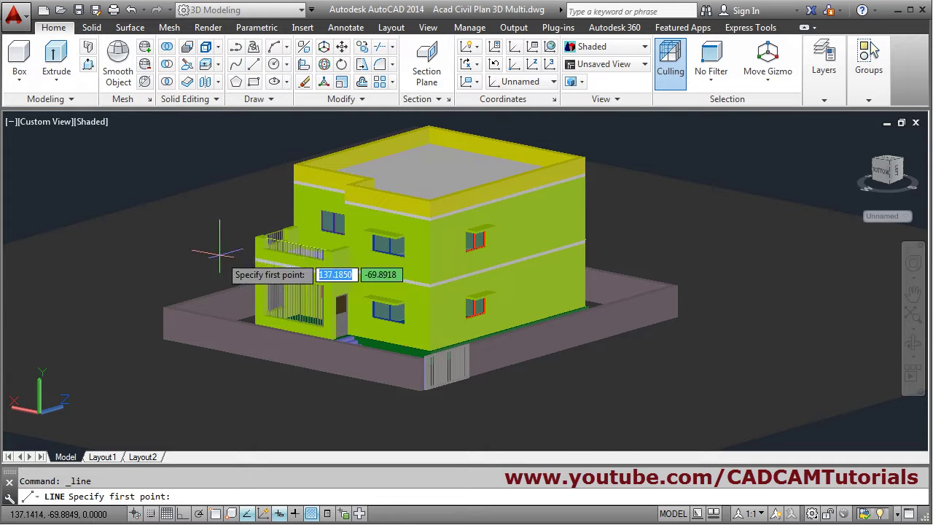
pyautogui.scroll(2, 247, 287)
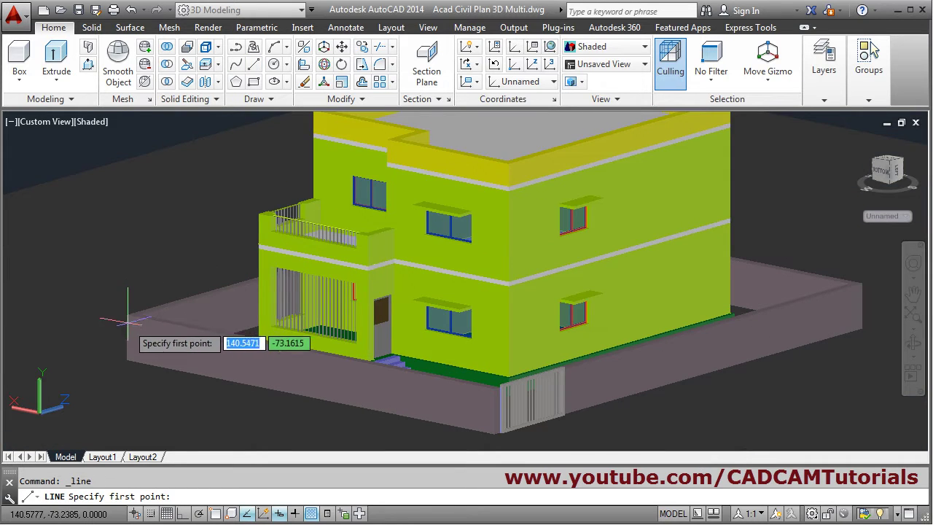
pyautogui.click(215, 514)
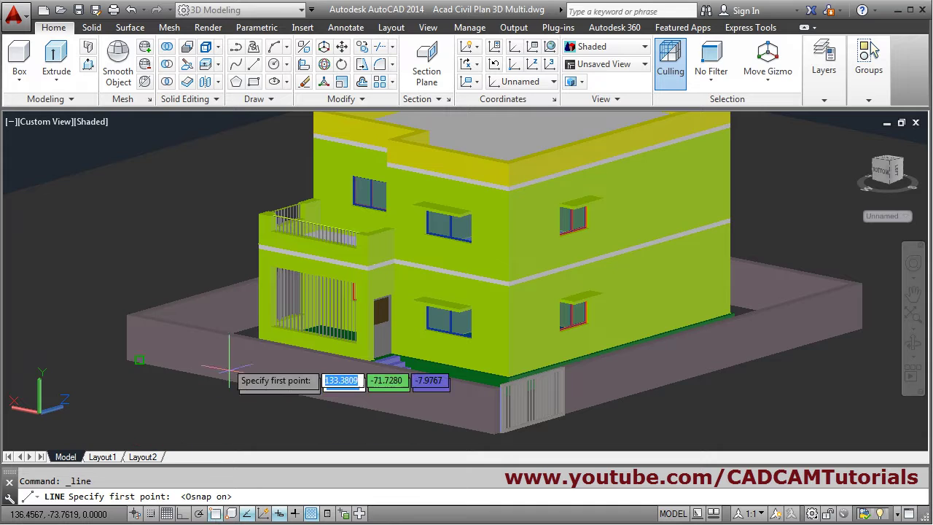
pyautogui.click(126, 314)
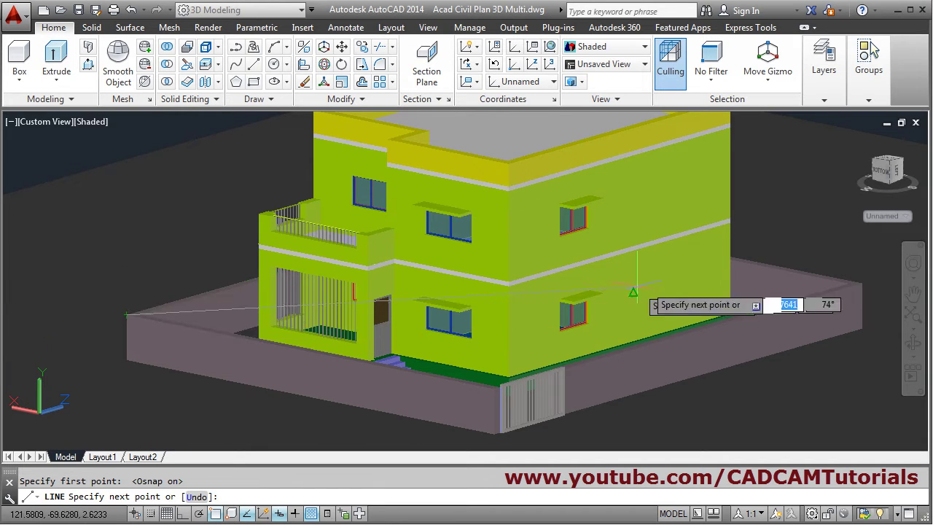
pyautogui.click(860, 283)
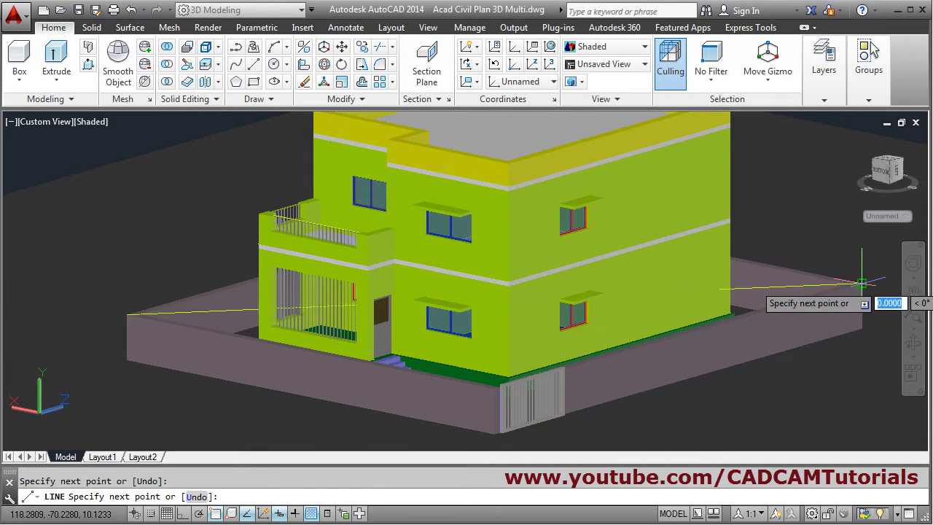
pyautogui.press('Return')
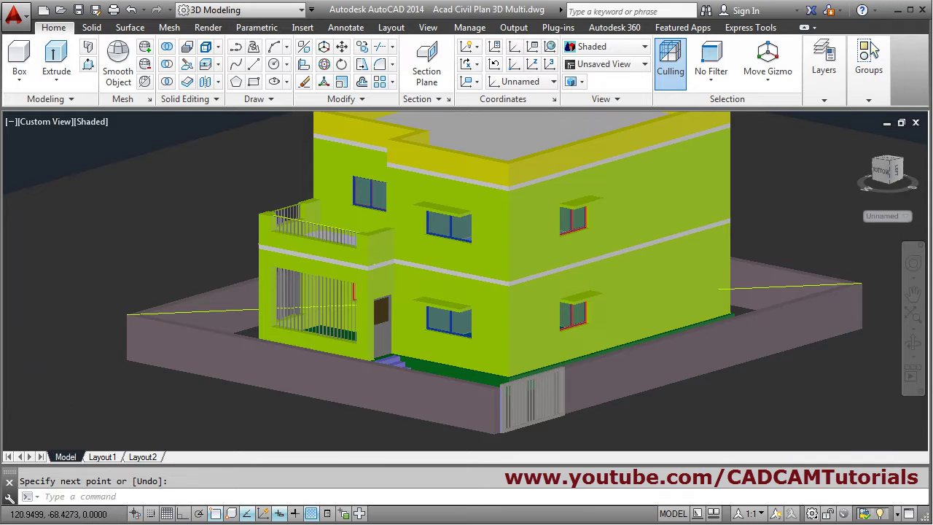
# Draw a second line from a point on the ground to the front wall corner.
pyautogui.scroll(-2, 595, 319)
pyautogui.moveTo(595, 319); pyautogui.dragTo(563, 272, button='middle')
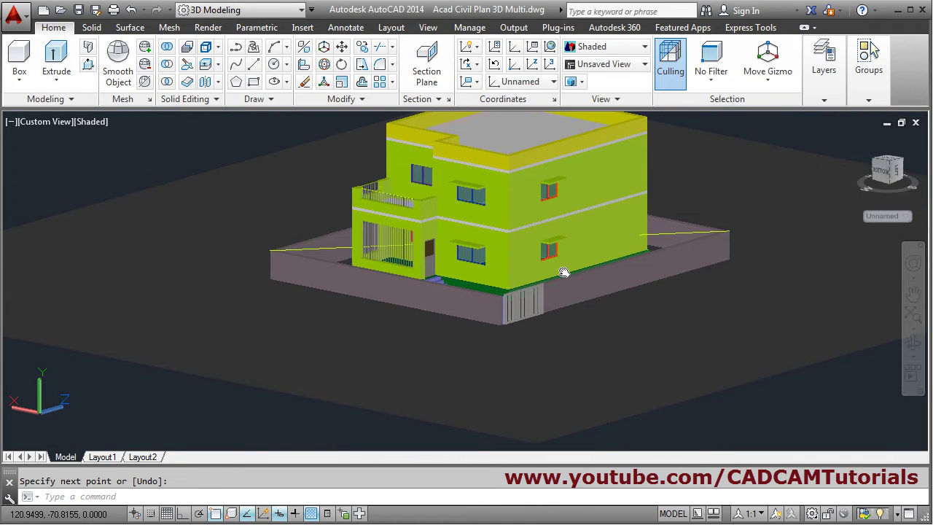
pyautogui.moveTo(566, 348); pyautogui.dragTo(554, 333, button='middle')
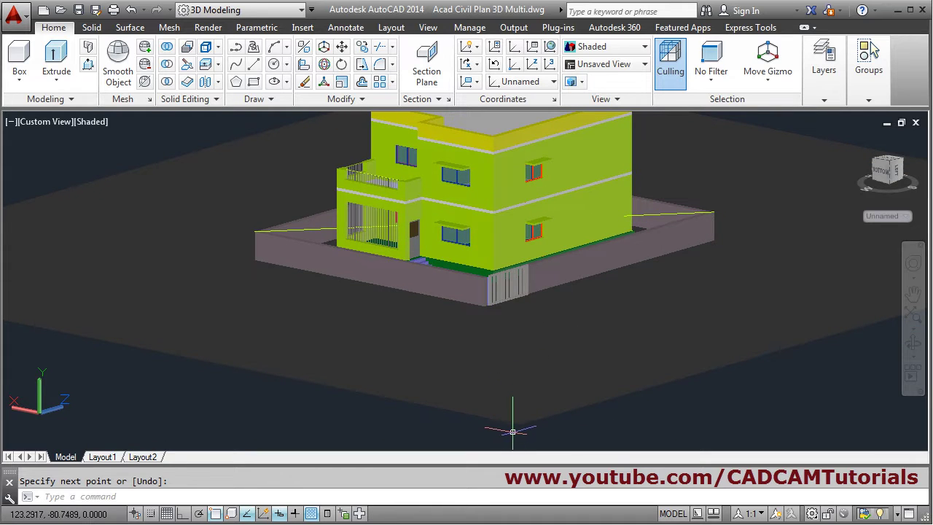
pyautogui.scroll(2, 494, 209)
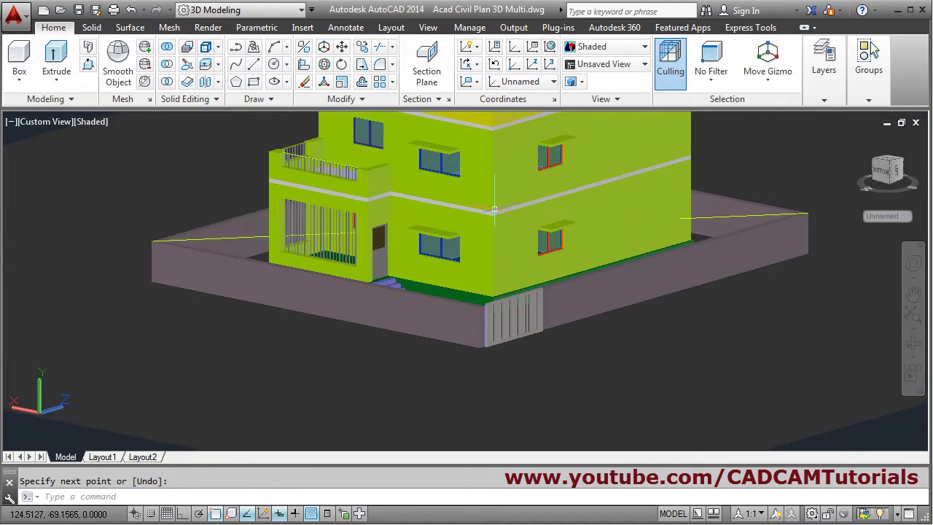
pyautogui.scroll(-3, 494, 214)
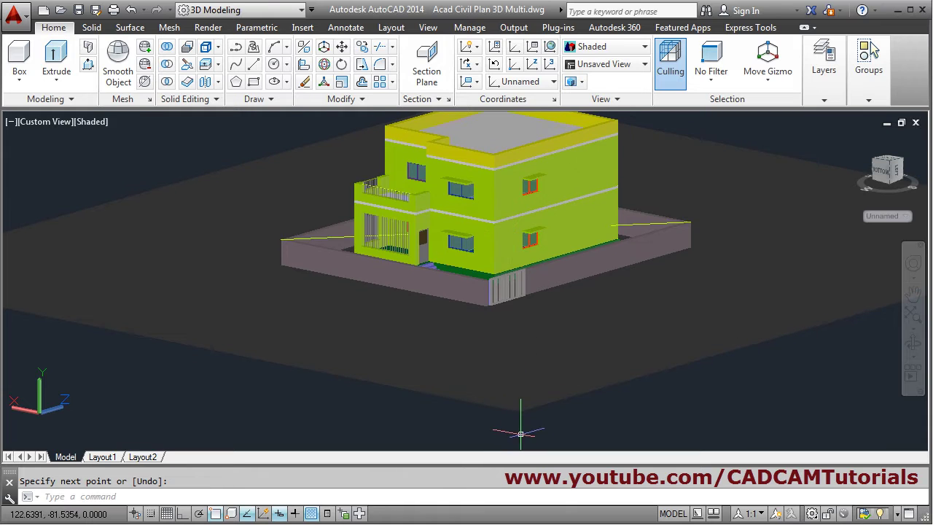
pyautogui.scroll(2, 531, 419)
pyautogui.scroll(-3, 533, 381)
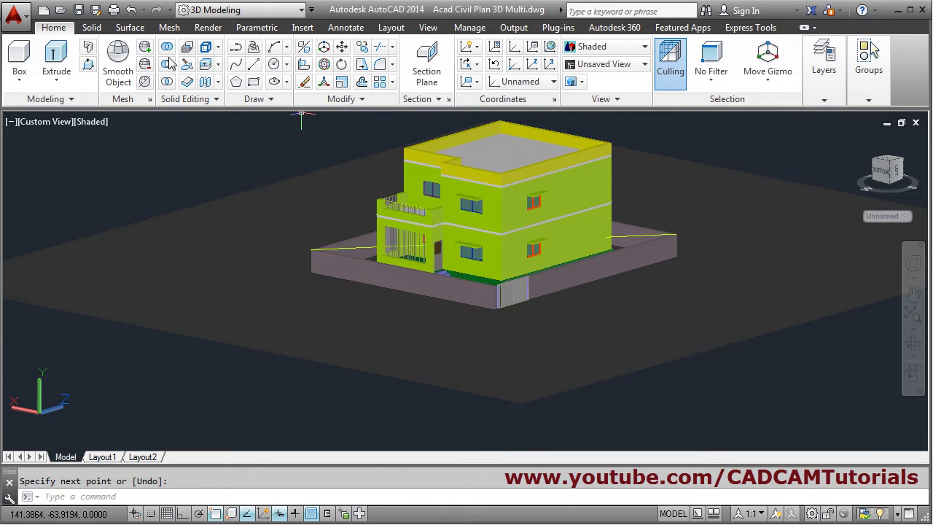
pyautogui.click(252, 64)
pyautogui.click(521, 393)
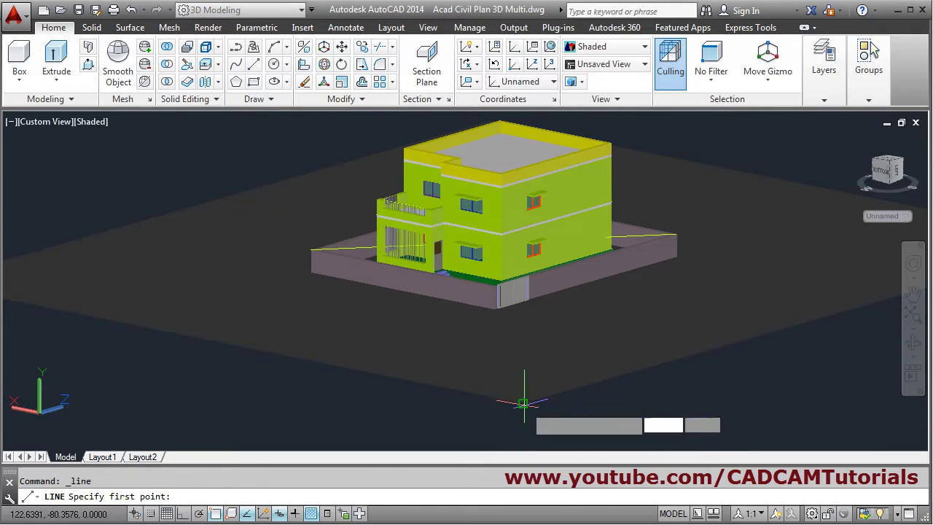
pyautogui.scroll(2, 501, 301)
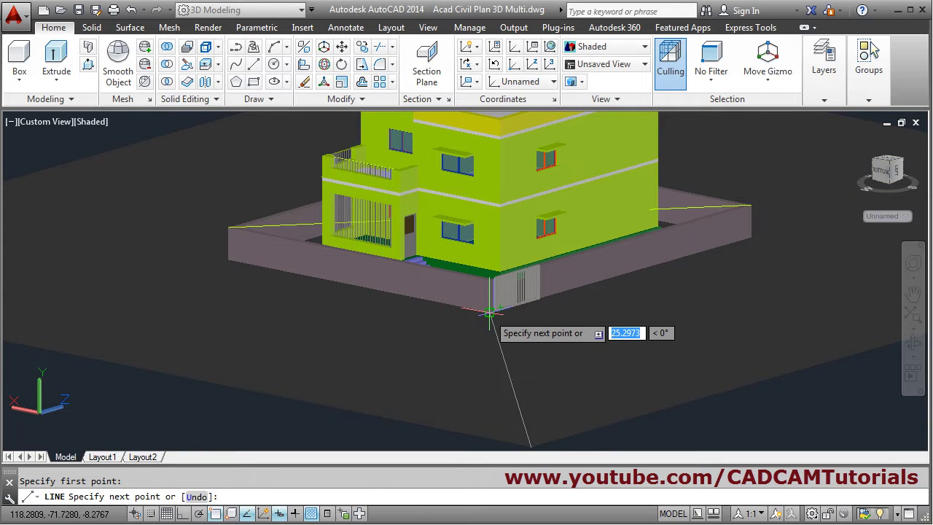
pyautogui.click(490, 313)
pyautogui.press('Return')
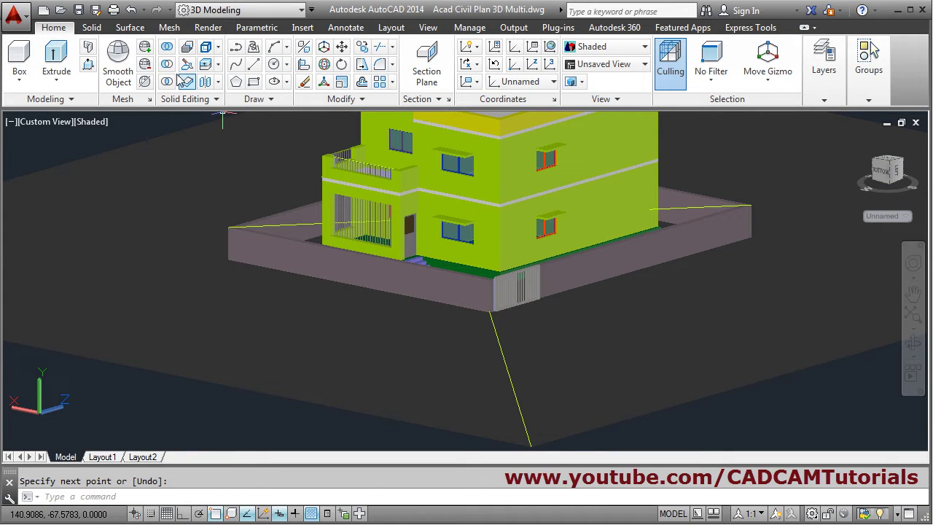
# Start a third line at the yellow line's midpoint, then cancel it.
pyautogui.click(253, 64)
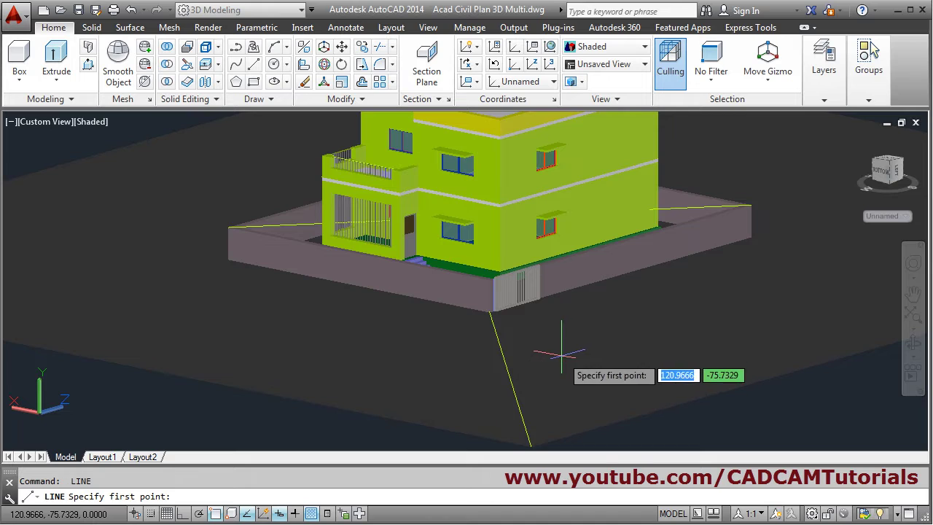
pyautogui.click(509, 379)
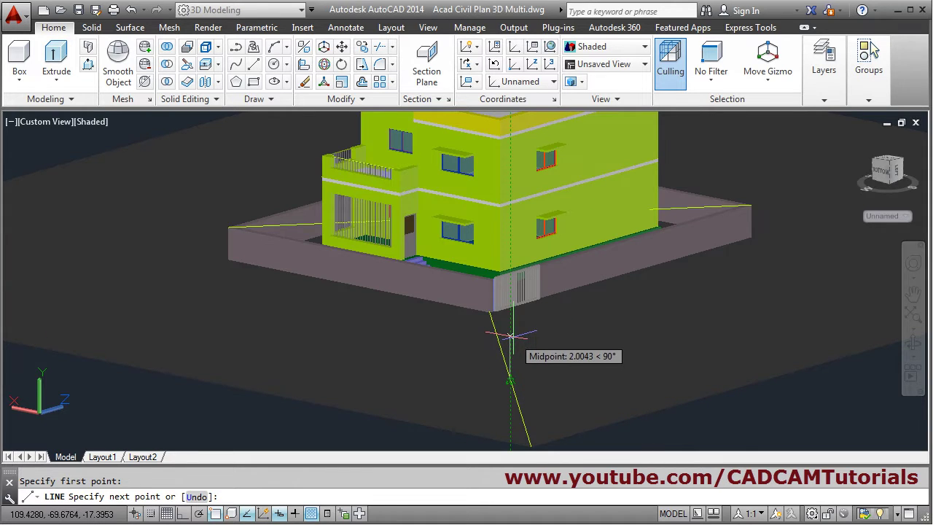
pyautogui.press('Escape')
pyautogui.scroll(-2, 557, 386)
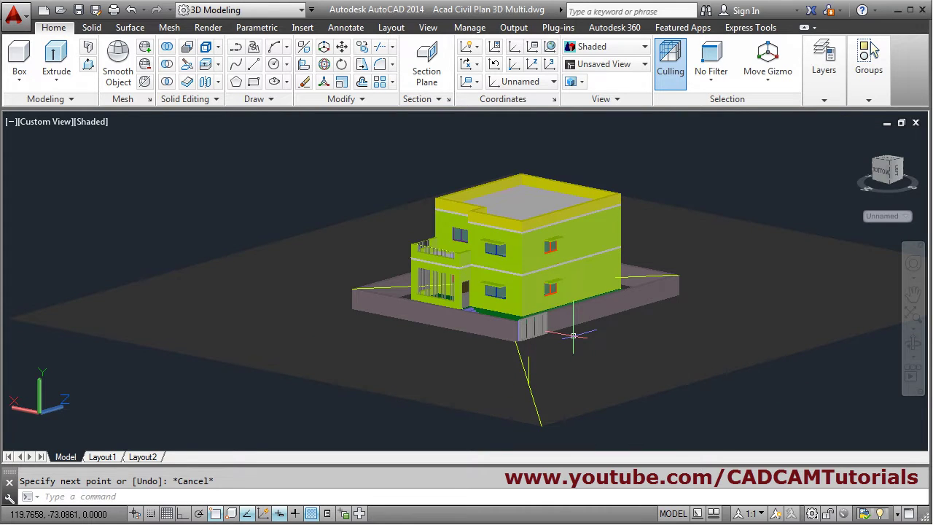
# Run ANIPATH and link the camera to Point 1, picked near the house roof.
pyautogui.write('ani')
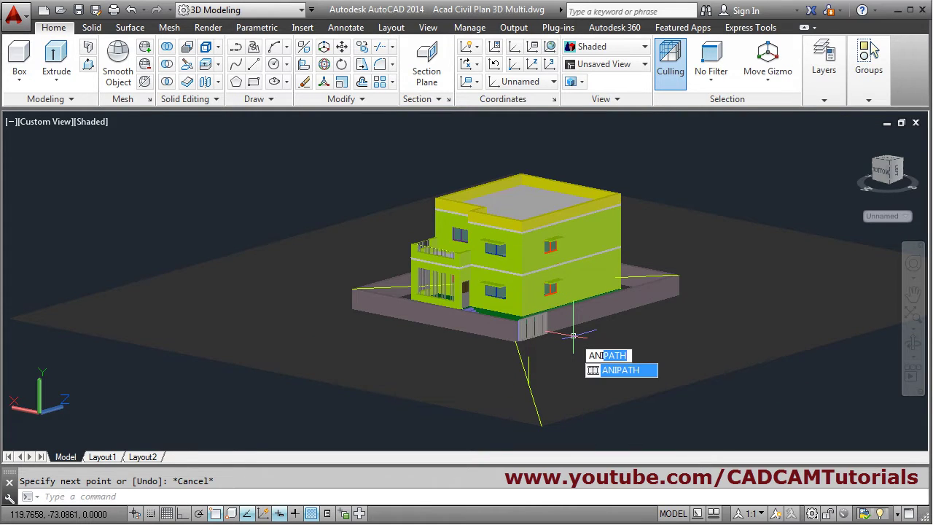
pyautogui.press('Return')
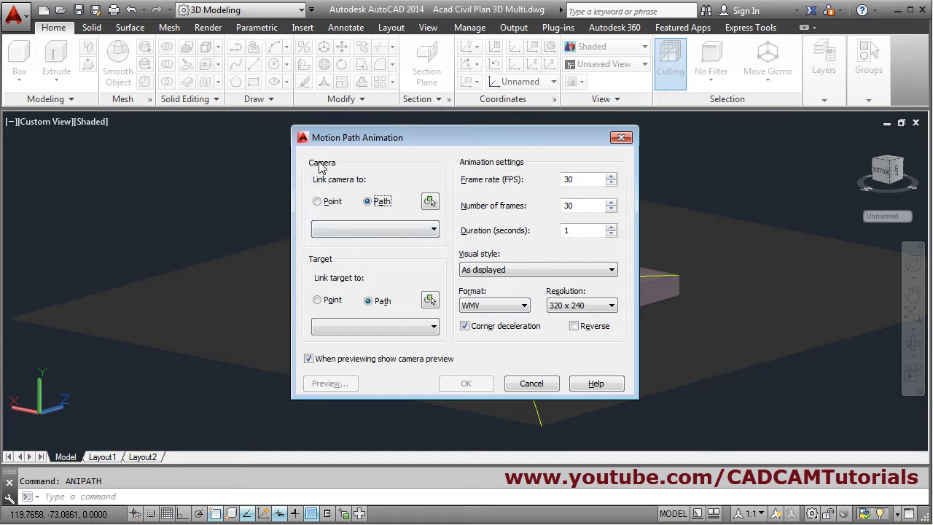
pyautogui.click(318, 203)
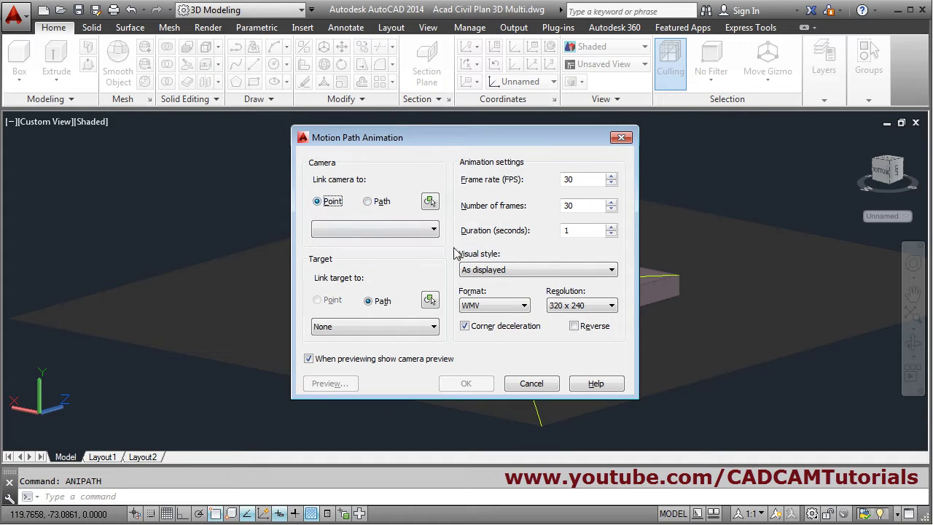
pyautogui.click(430, 202)
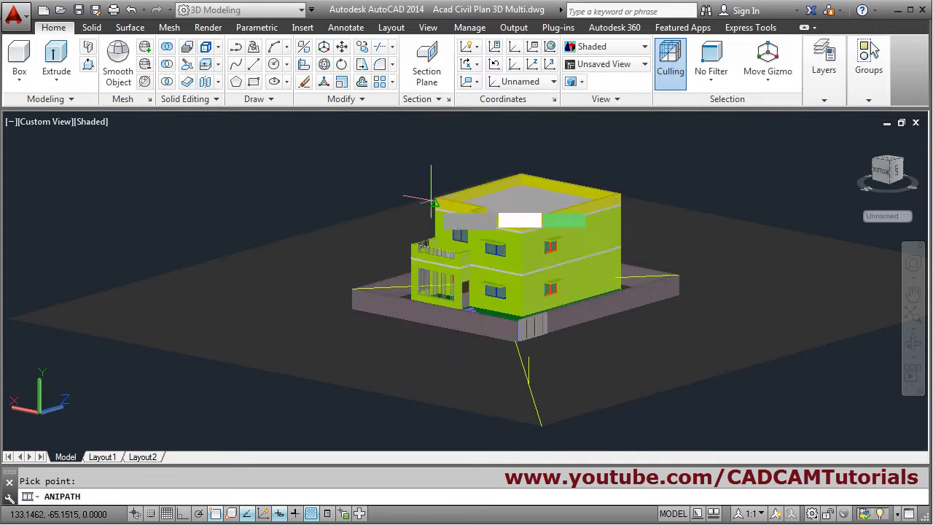
pyautogui.click(538, 363)
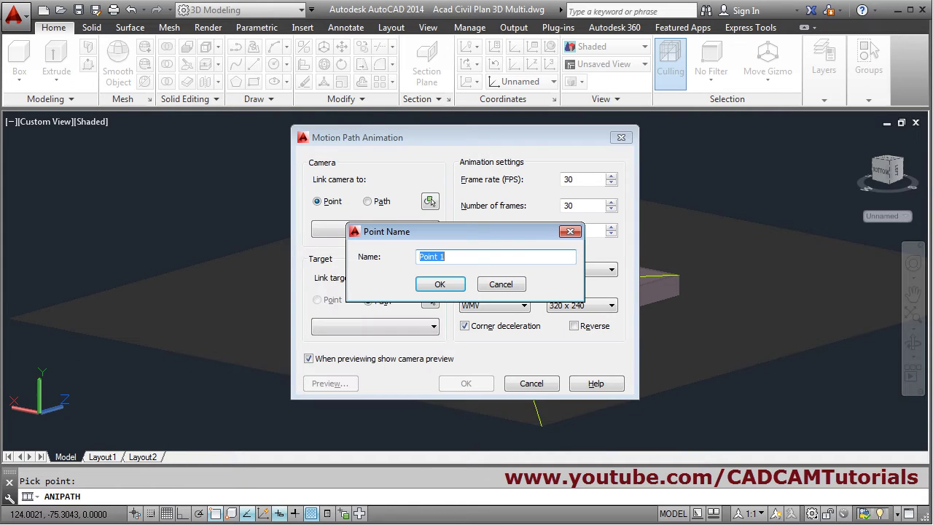
pyautogui.click(440, 284)
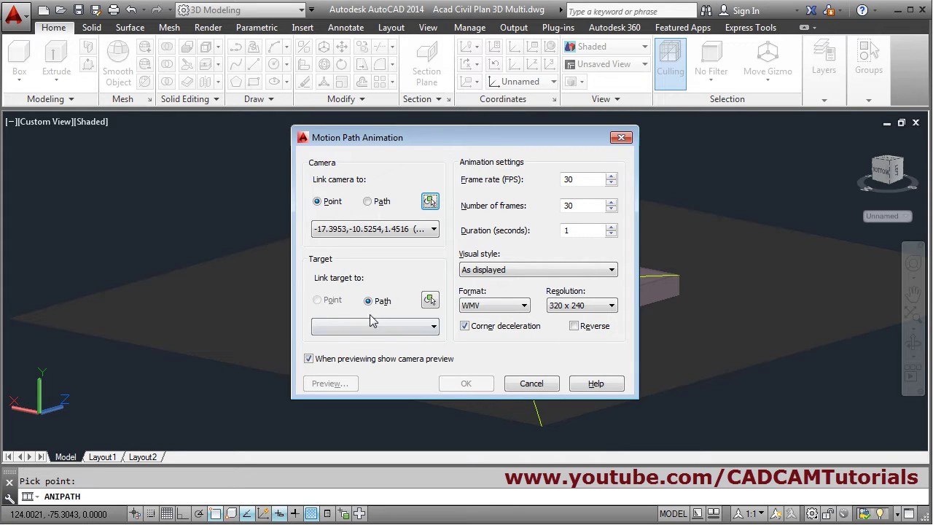
# Set the yellow line as target Path1 with a 5-second duration, and preview it.
pyautogui.click(430, 302)
pyautogui.click(397, 287)
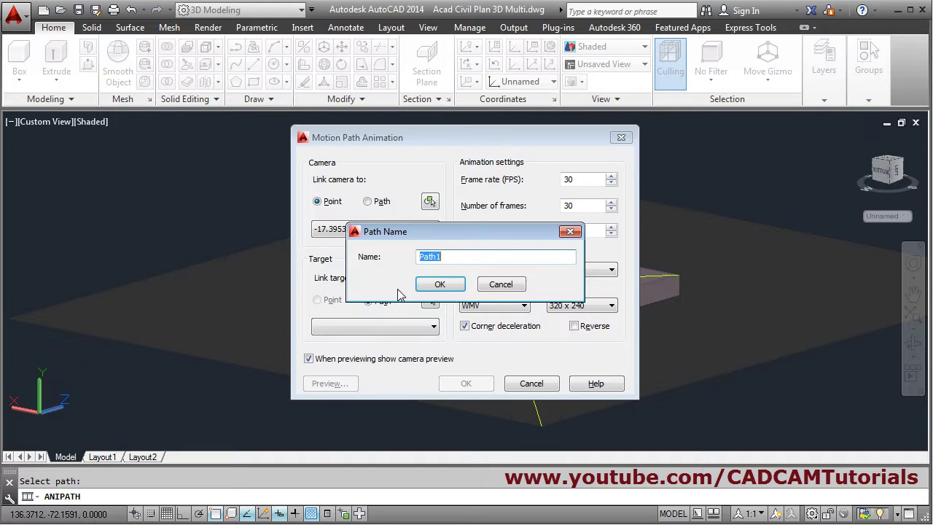
pyautogui.click(440, 286)
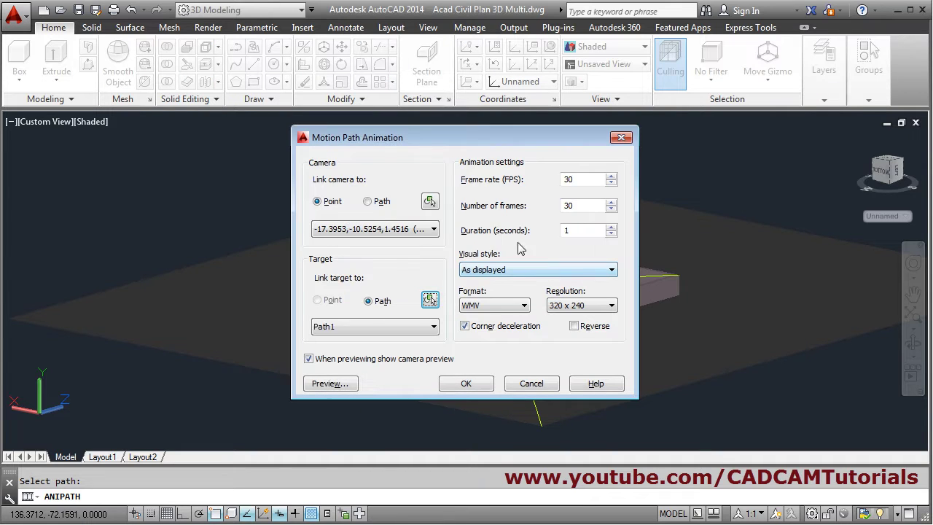
pyautogui.doubleClick(579, 231)
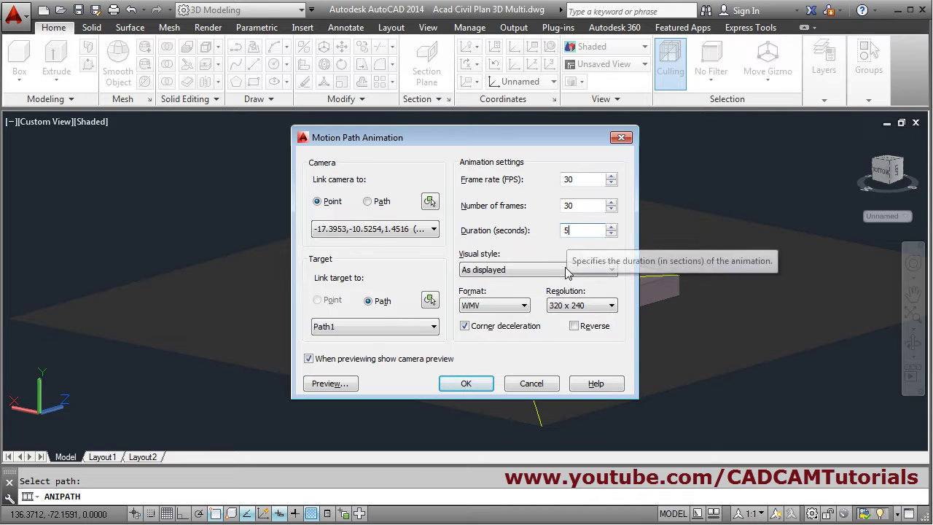
pyautogui.click(341, 387)
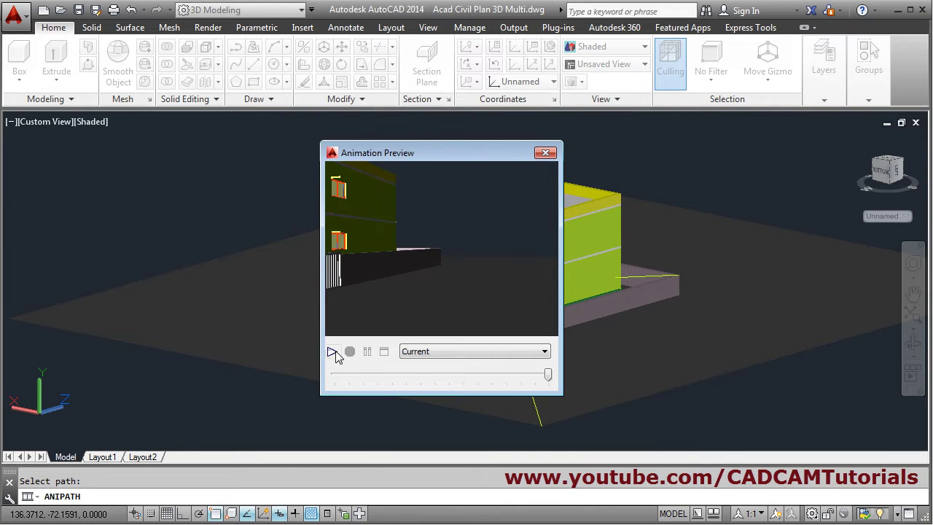
# Play the animation preview once more and close the preview window.
pyautogui.click(333, 352)
pyautogui.click(546, 154)
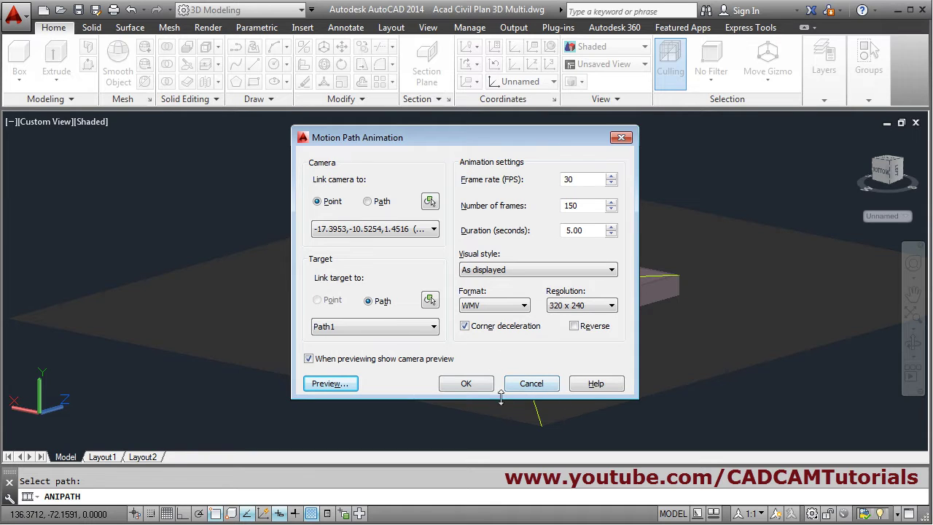
# Cancel the Motion Path Animation dialog and switch to the Top plan view.
pyautogui.click(532, 379)
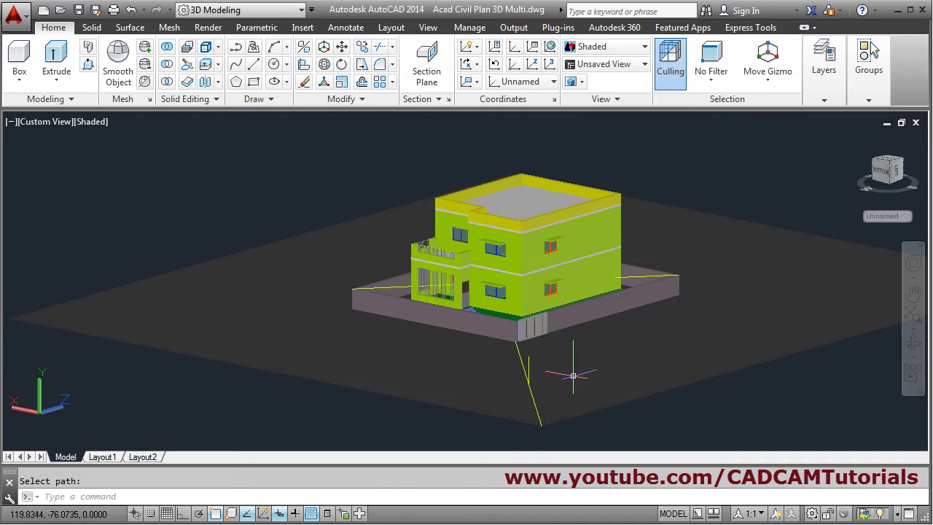
pyautogui.scroll(-2, 550, 332)
pyautogui.keyDown('shift'); pyautogui.moveTo(551, 334); pyautogui.dragTo(586, 351, button='middle'); pyautogui.keyUp('shift')
pyautogui.scroll(-1, 568, 342)
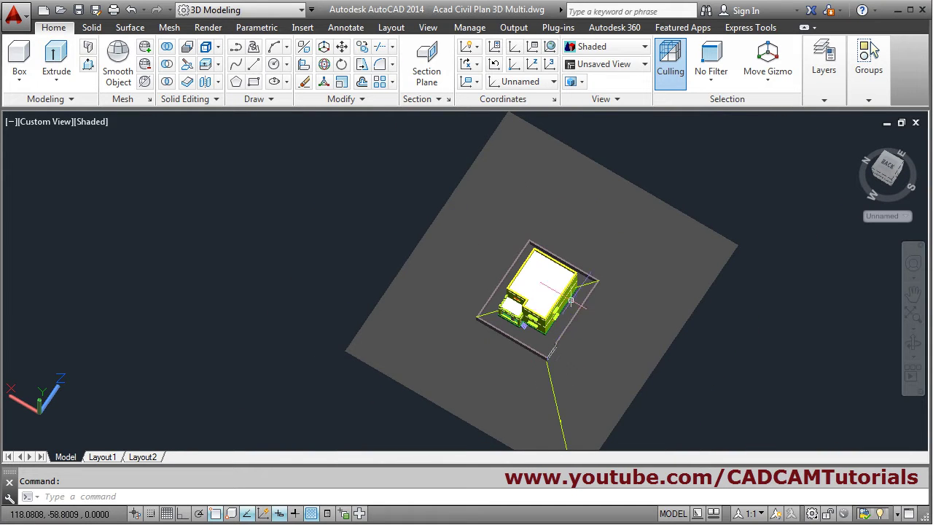
pyautogui.click(605, 64)
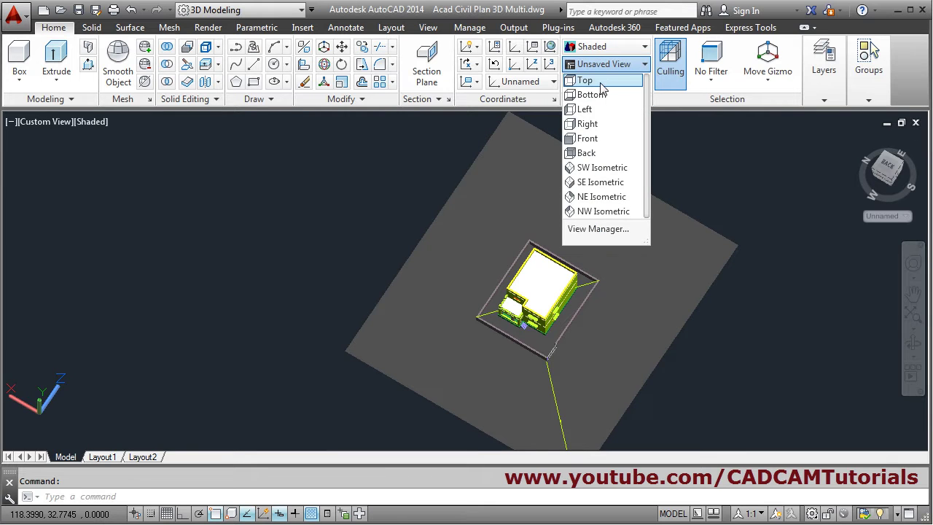
pyautogui.click(601, 85)
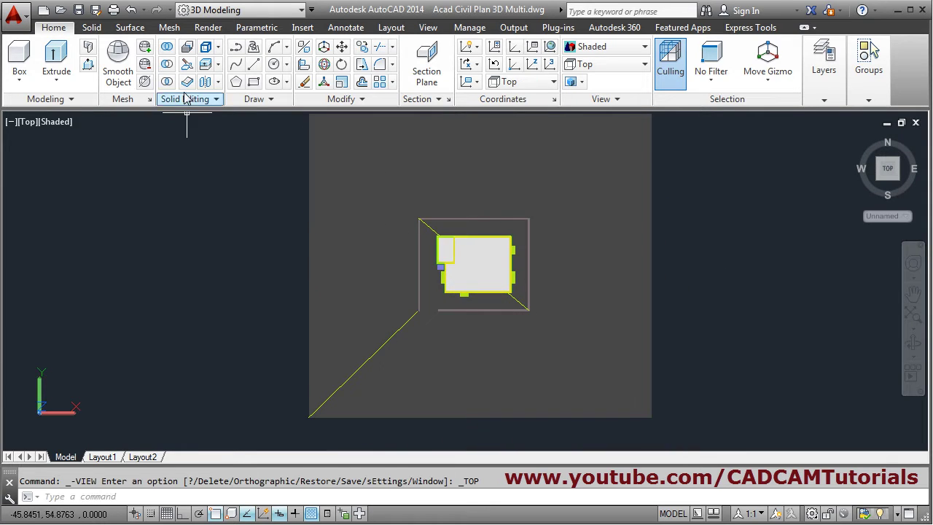
# Draw a circle centred inside the house, then tilt the view back into 3D.
pyautogui.click(274, 64)
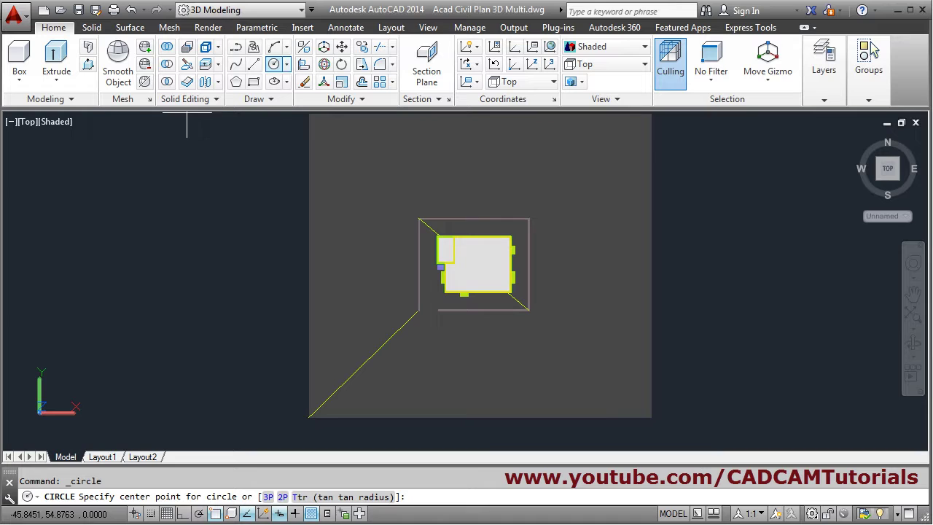
pyautogui.click(475, 263)
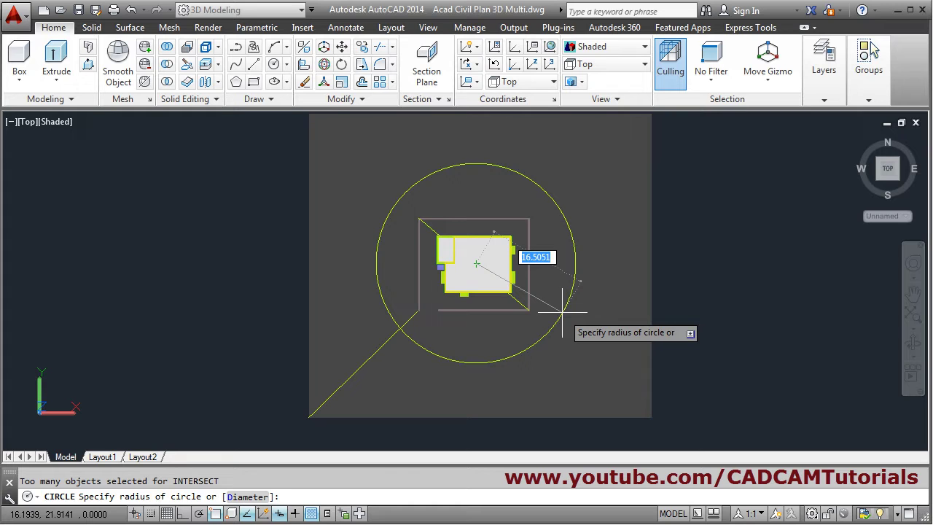
pyautogui.keyDown('shift'); pyautogui.moveTo(562, 311); pyautogui.dragTo(550, 336, button='middle'); pyautogui.keyUp('shift')
pyautogui.scroll(2, 552, 312)
# Move the circle straight up along Z with Ortho (F8) on.
pyautogui.click(342, 46)
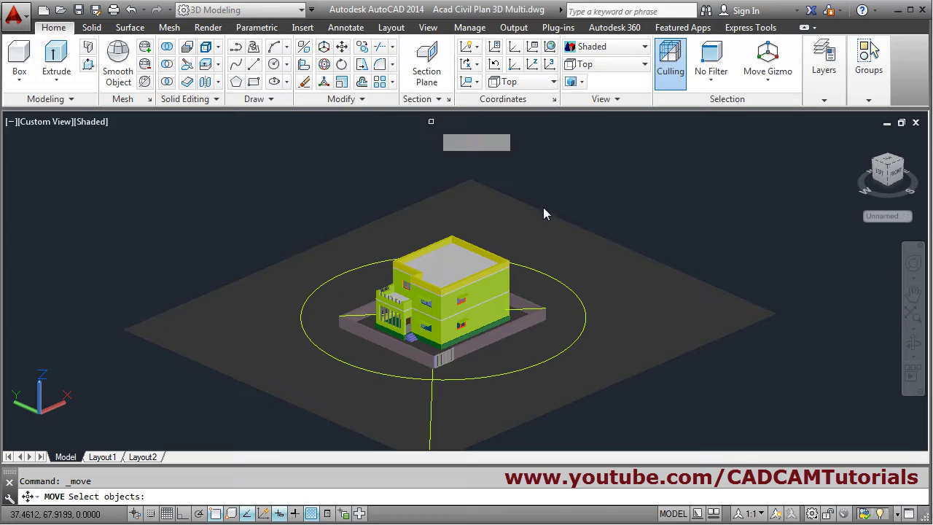
pyautogui.click(576, 335)
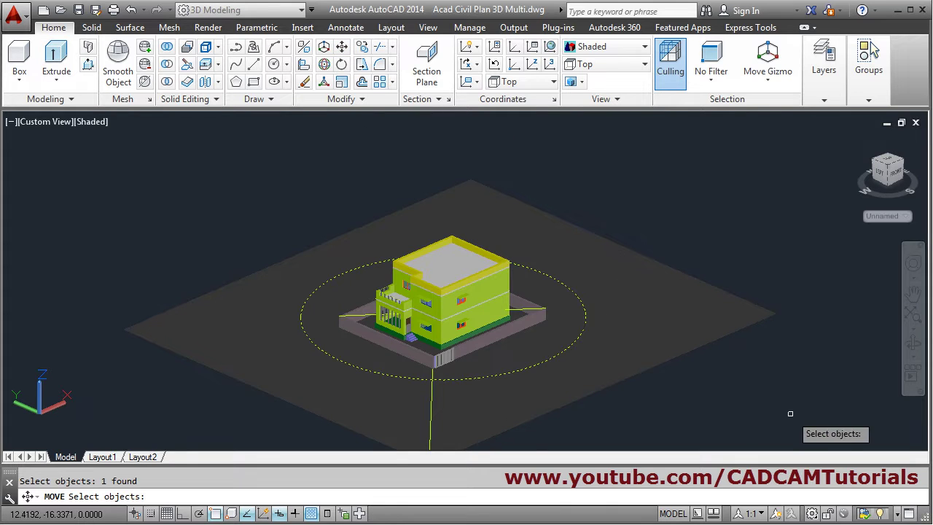
pyautogui.press('Return')
pyautogui.click(760, 408)
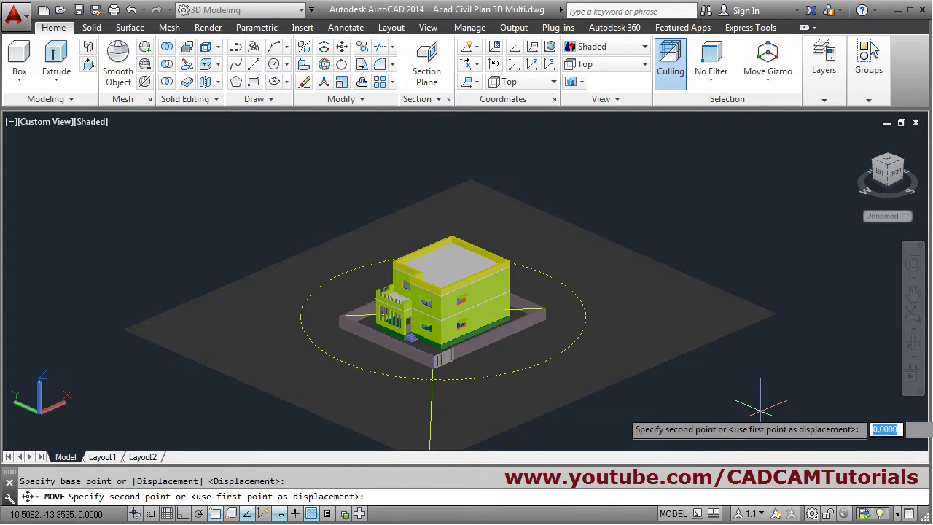
pyautogui.press('F8')
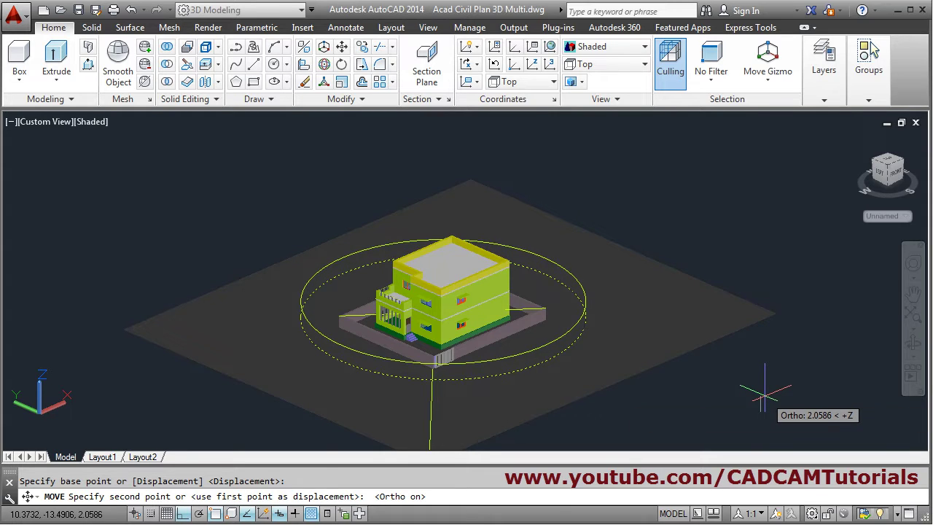
pyautogui.click(763, 394)
pyautogui.scroll(3, 561, 310)
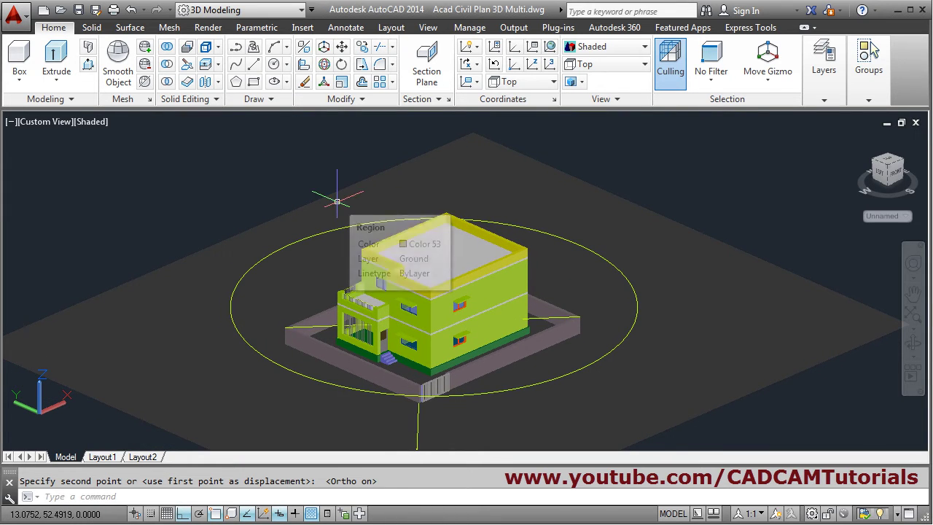
# Run ANIPATH and set the circle as the camera path, named Path1.
pyautogui.write('anipath')
pyautogui.press('Return')
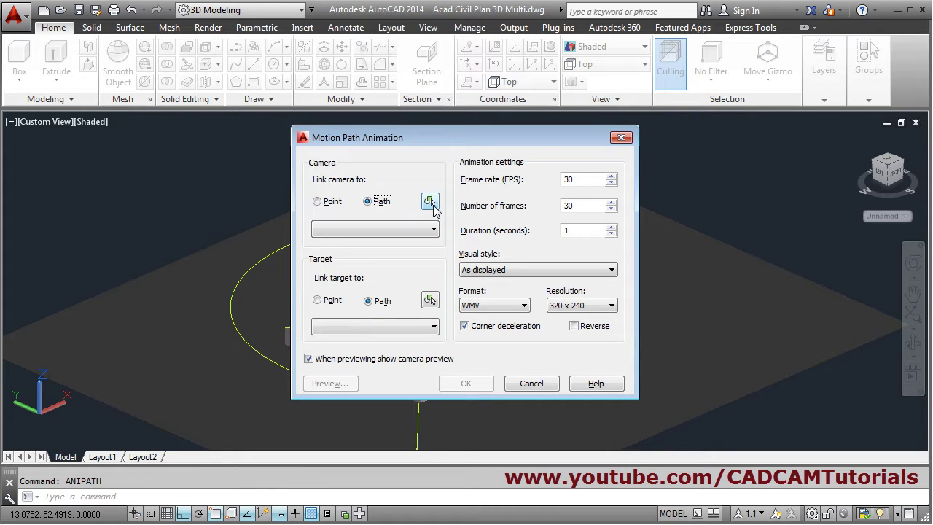
pyautogui.click(430, 201)
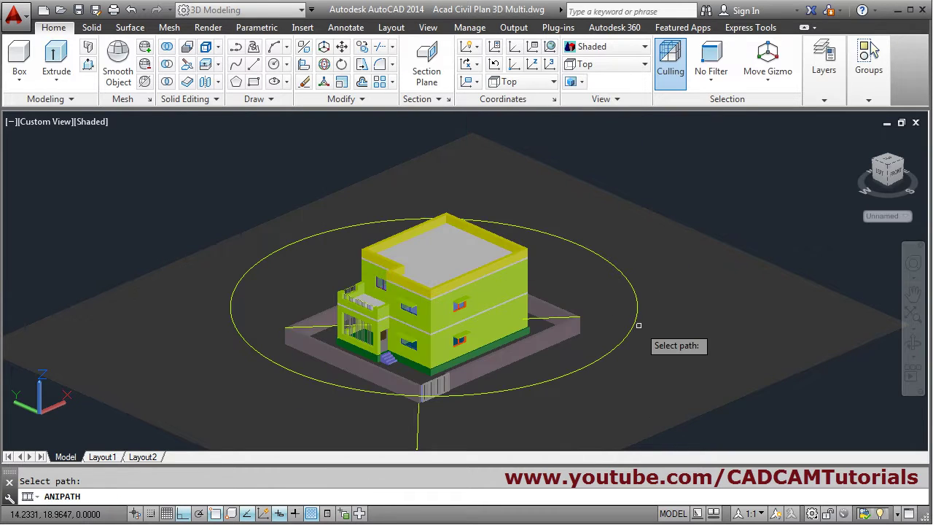
pyautogui.click(632, 326)
pyautogui.click(446, 287)
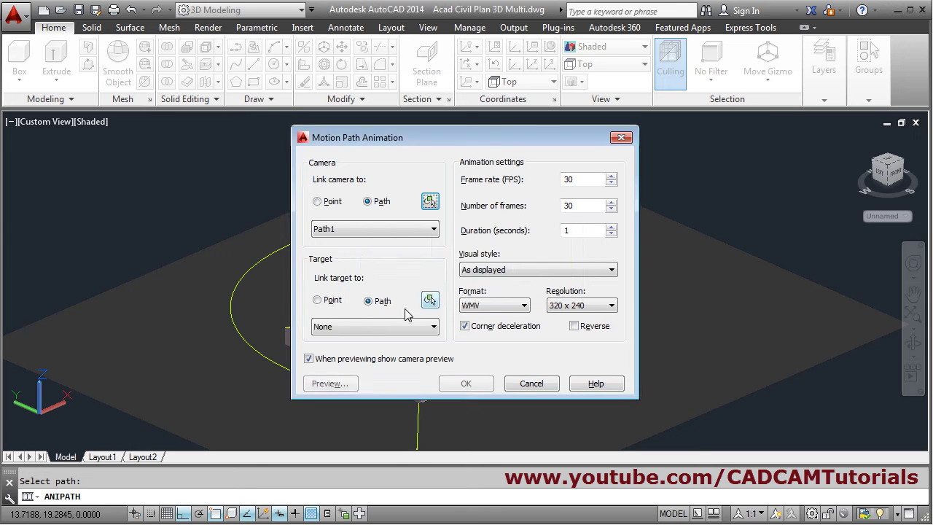
# Aim the camera at Point 1 picked on the house and enter a 5-second duration.
pyautogui.click(319, 301)
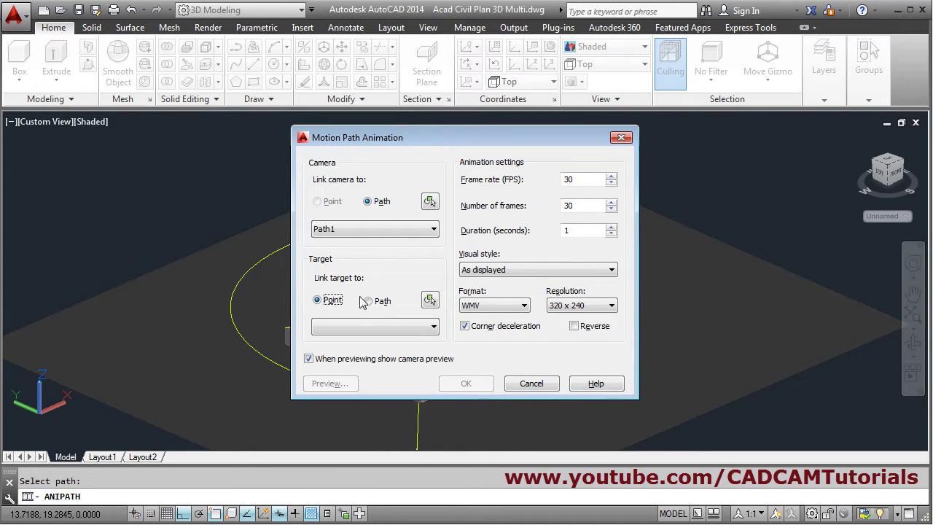
pyautogui.click(430, 300)
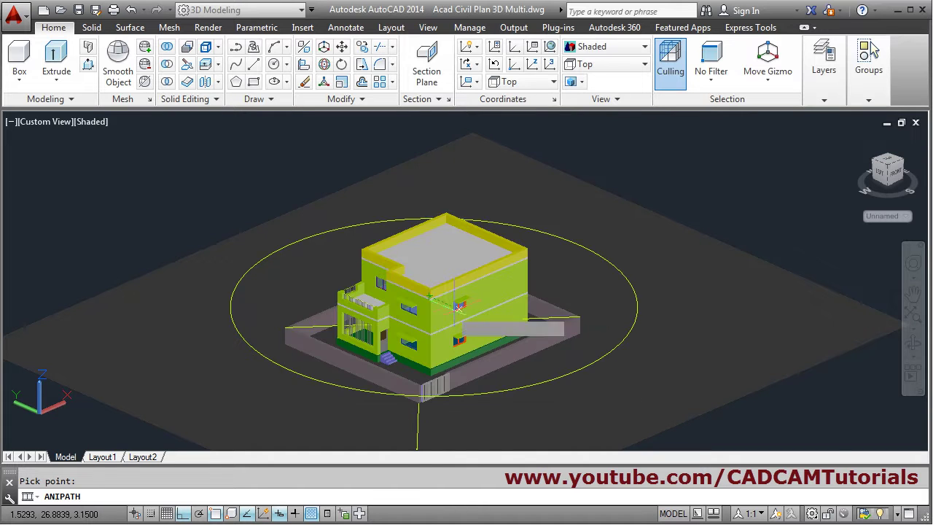
pyautogui.scroll(3, 475, 312)
pyautogui.scroll(-3, 475, 312)
pyautogui.scroll(3, 433, 343)
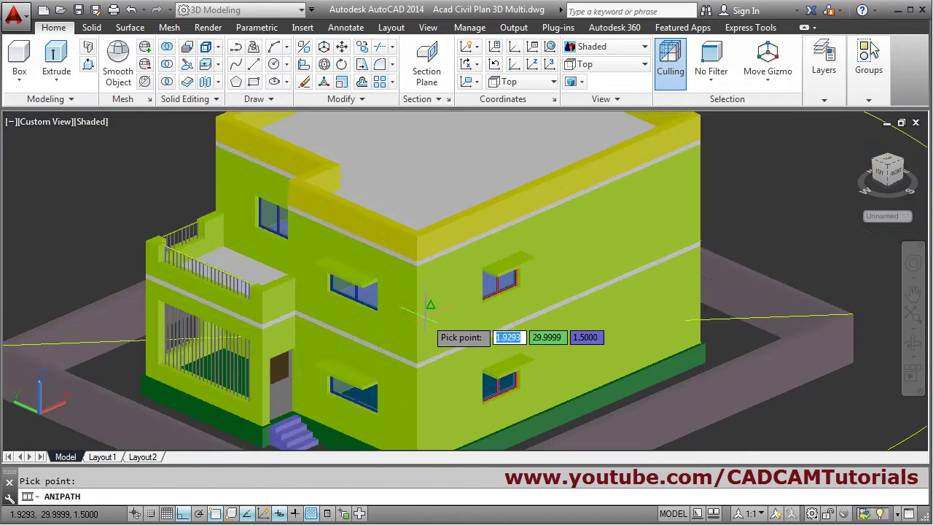
pyautogui.scroll(-3, 445, 321)
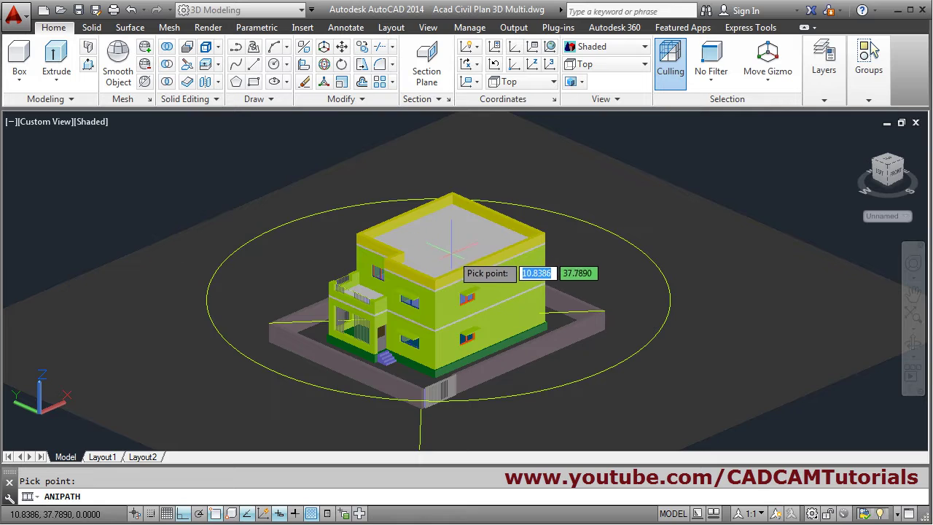
pyautogui.scroll(2, 439, 234)
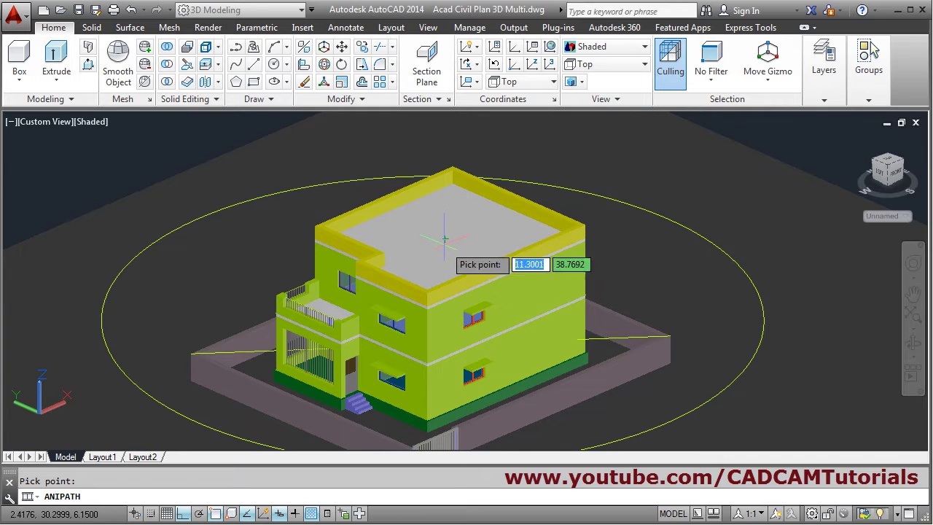
pyautogui.click(453, 312)
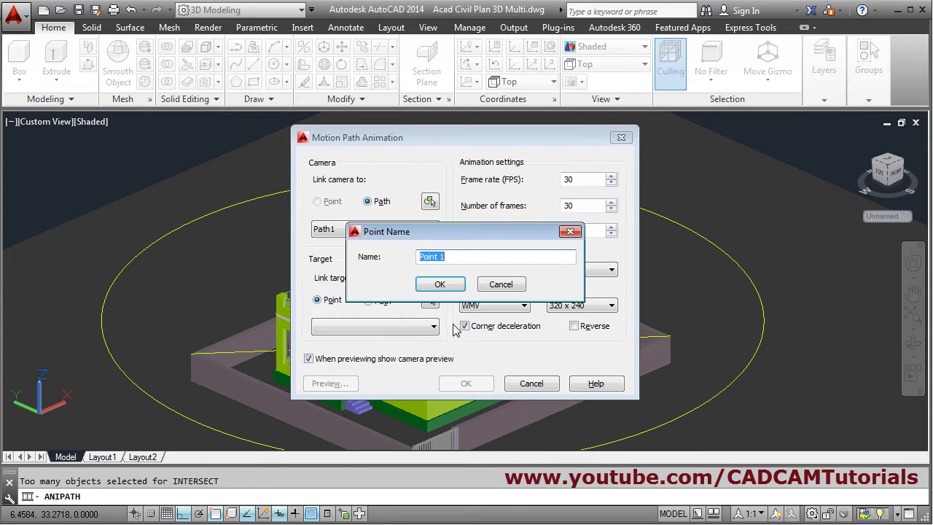
pyautogui.click(440, 284)
pyautogui.doubleClick(576, 232)
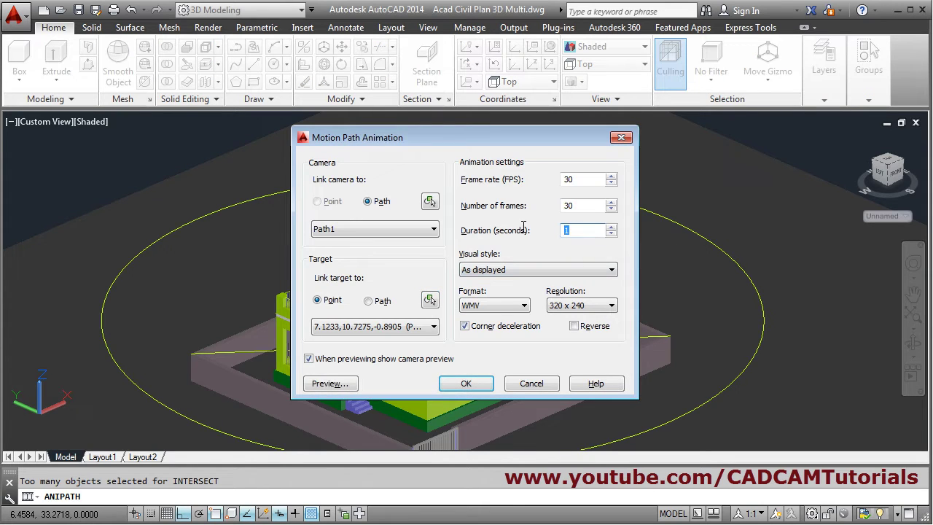
# Preview the orbit at 5 seconds, then at 15 seconds, and cancel the Motion Path Animation dialog.
pyautogui.click(333, 382)
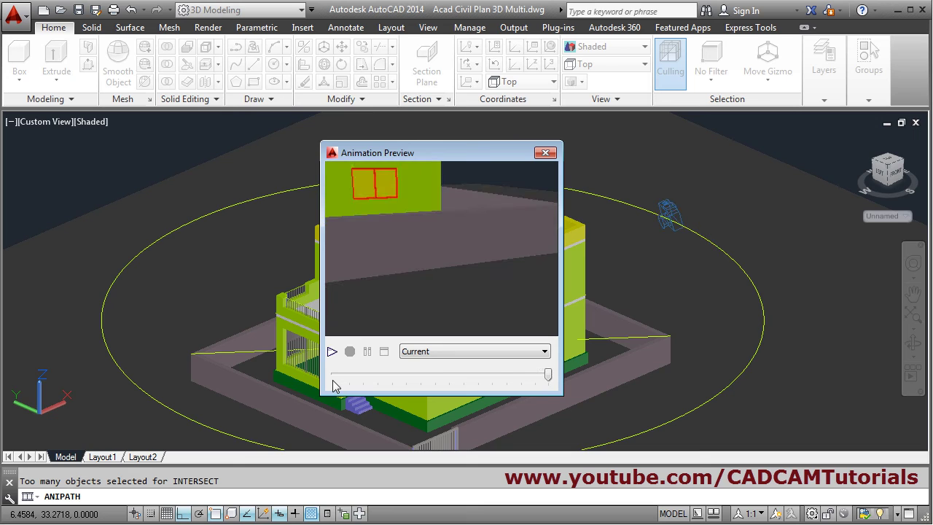
pyautogui.click(545, 153)
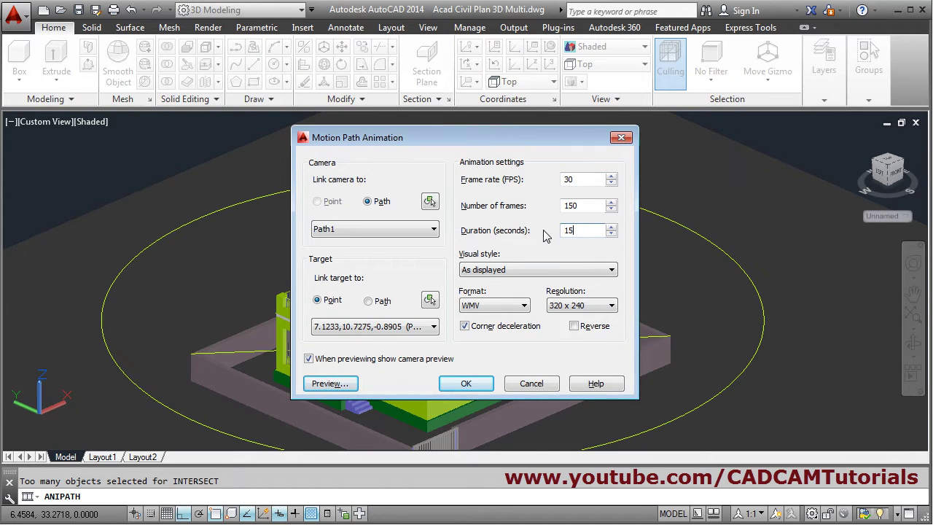
pyautogui.click(347, 382)
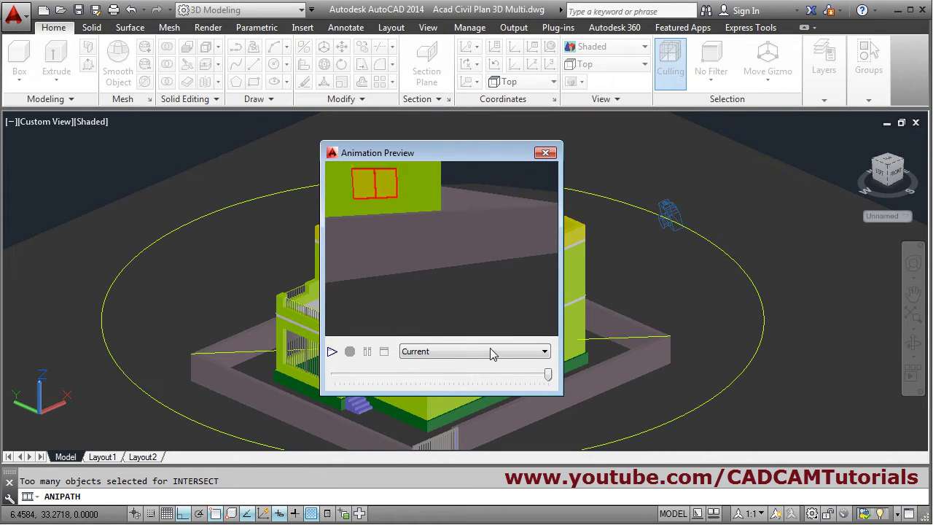
pyautogui.click(554, 153)
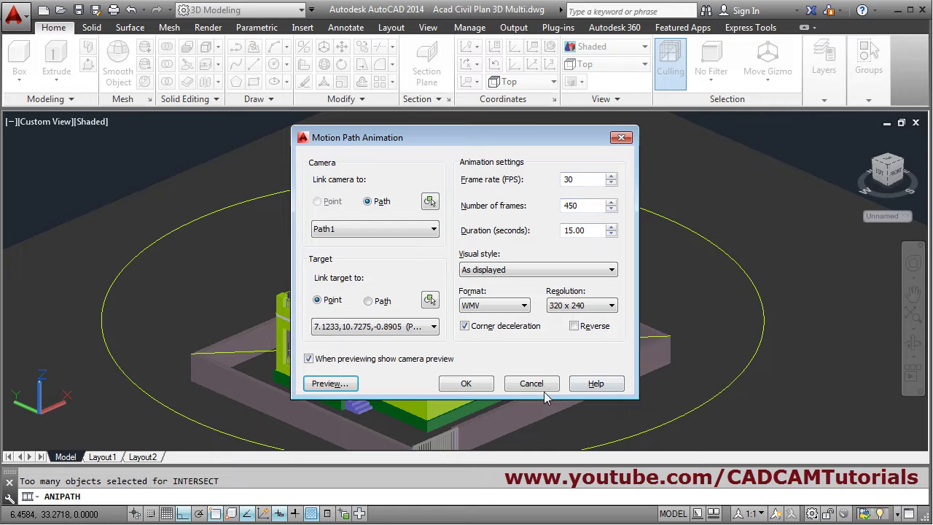
pyautogui.click(531, 383)
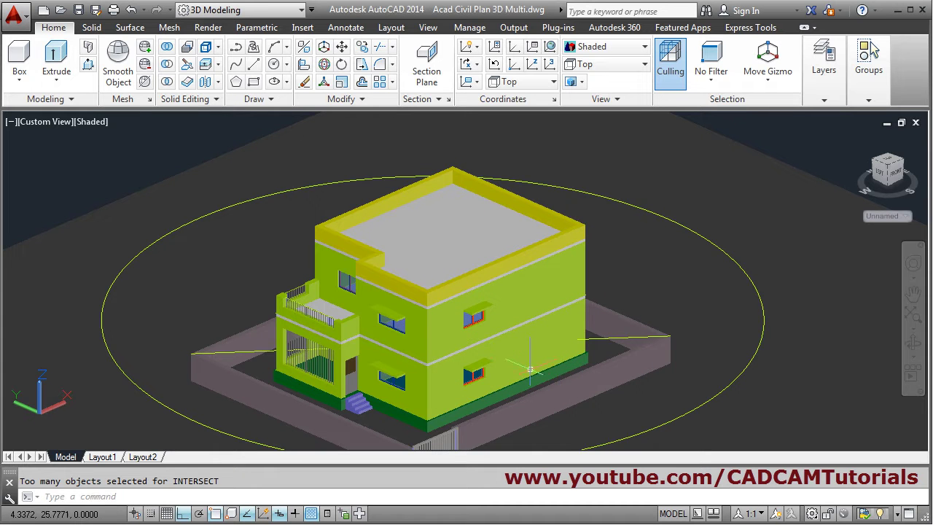
# From a lower orbit angle, move the circle a short distance down along Z.
pyautogui.keyDown('shift'); pyautogui.moveTo(530, 370); pyautogui.dragTo(489, 341, button='middle'); pyautogui.keyUp('shift')
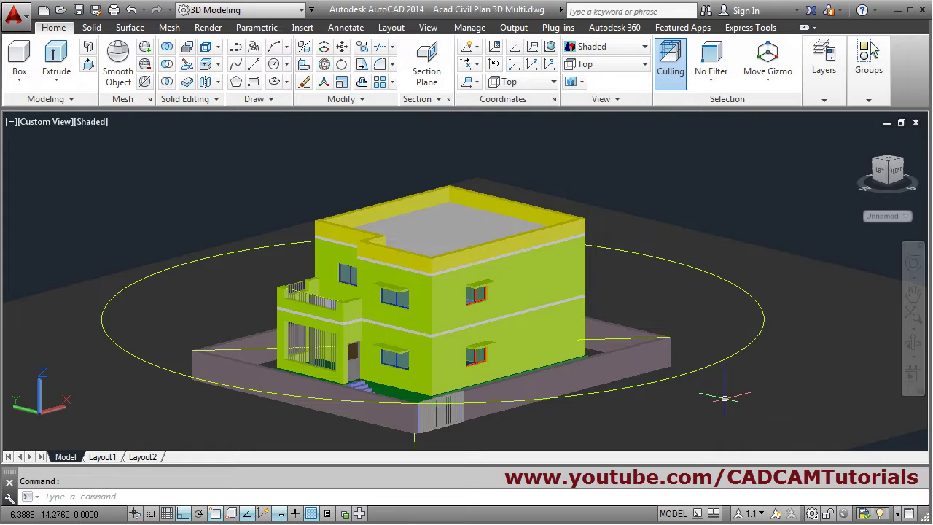
pyautogui.click(343, 47)
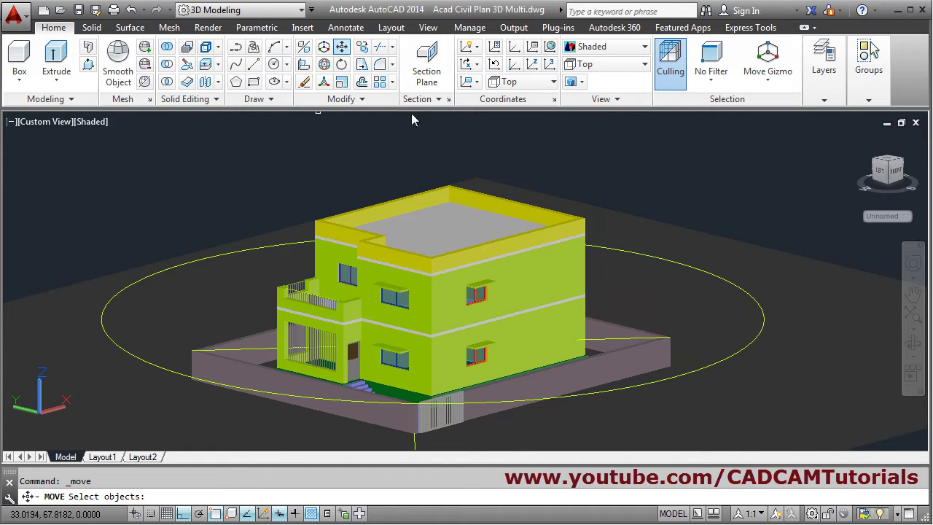
pyautogui.click(763, 328)
pyautogui.scroll(-2, 790, 254)
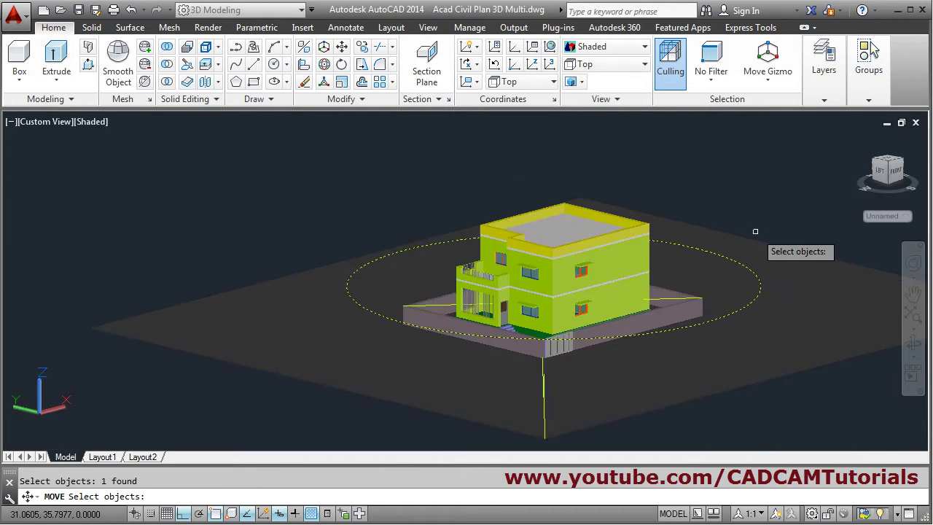
pyautogui.press('Return')
pyautogui.click(763, 152)
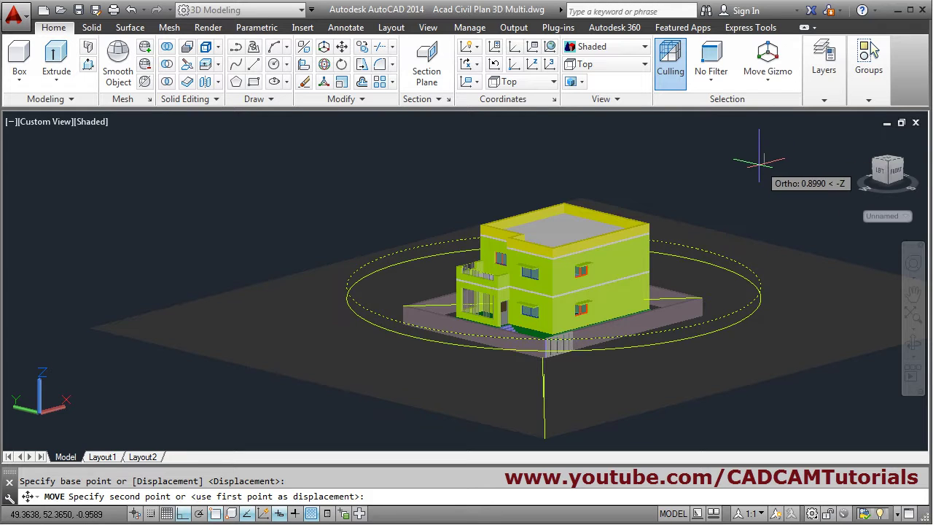
pyautogui.click(759, 165)
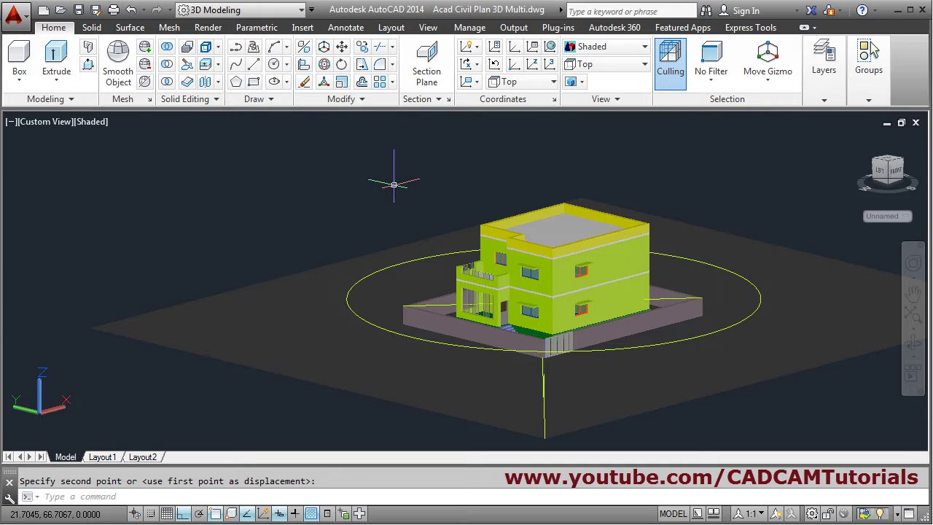
pyautogui.scroll(3, 394, 184)
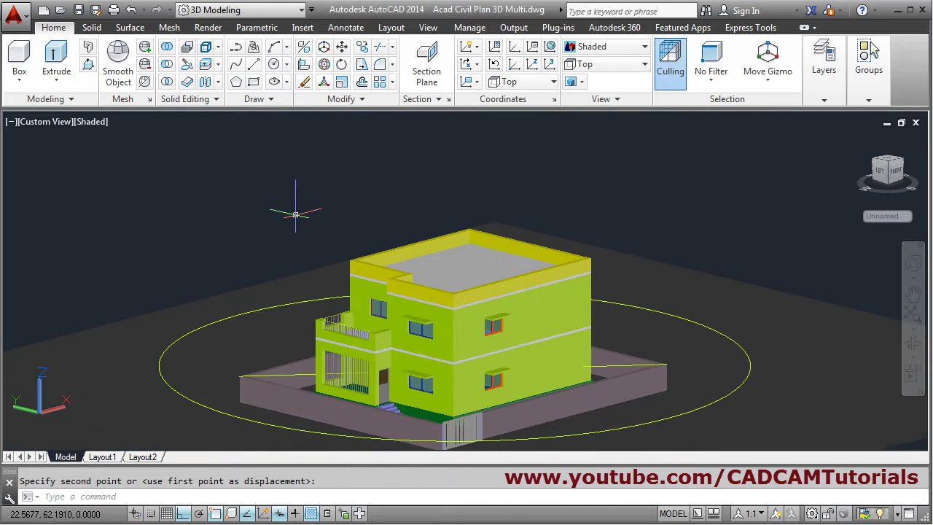
pyautogui.write('ANIPATH')
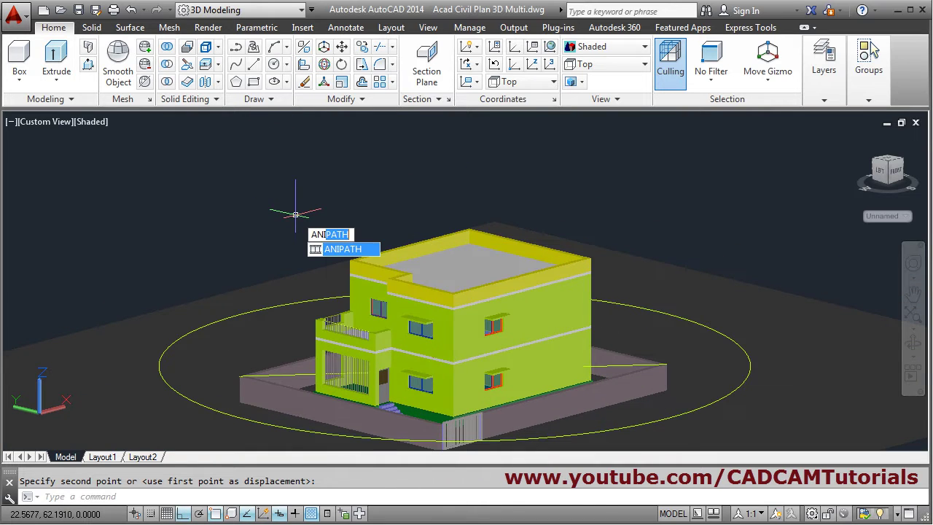
pyautogui.press('Return')
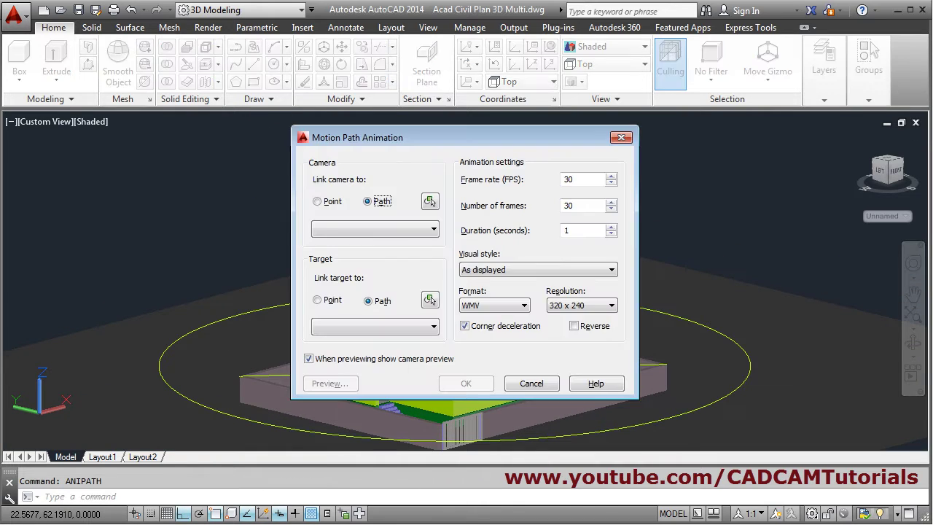
pyautogui.click(430, 203)
pyautogui.click(729, 345)
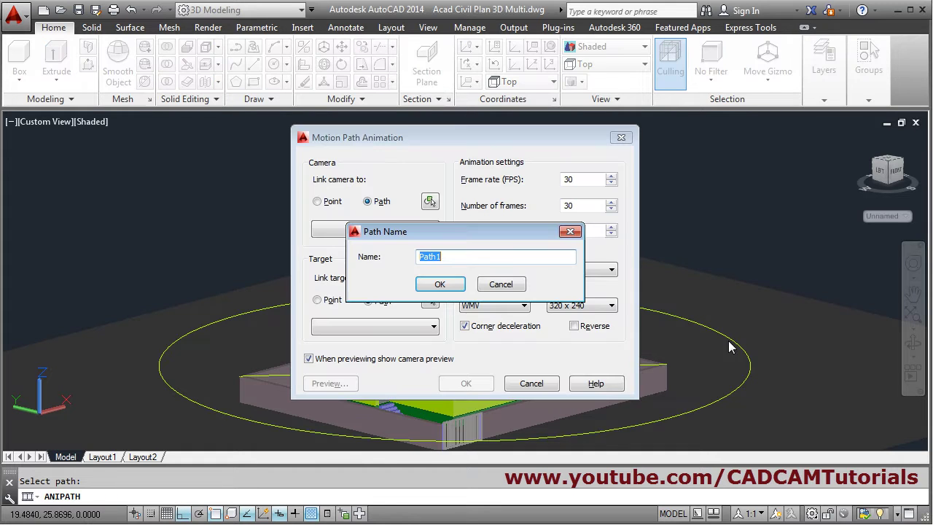
pyautogui.click(424, 288)
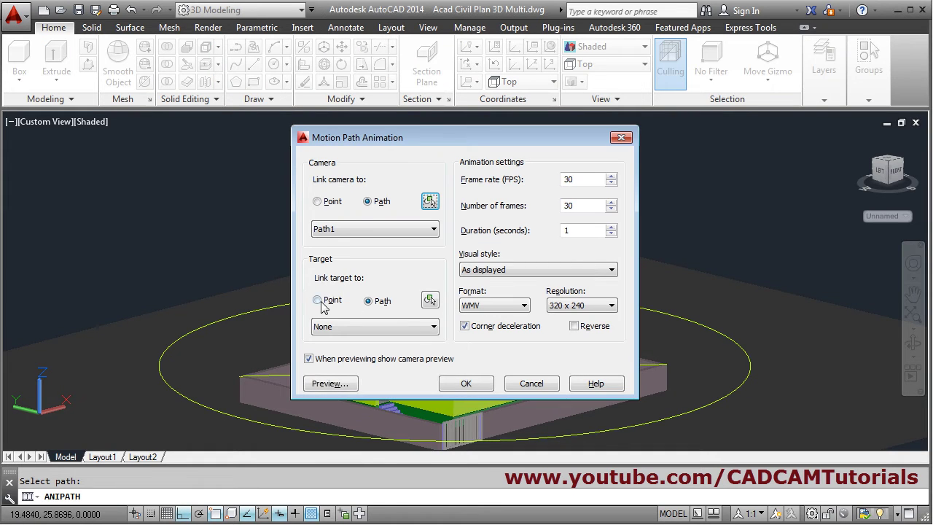
pyautogui.click(318, 300)
pyautogui.click(430, 299)
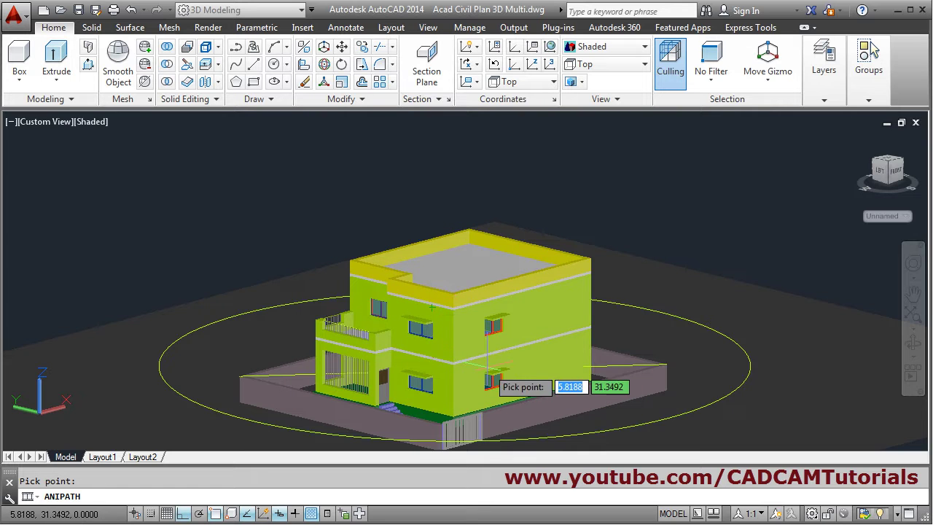
pyautogui.click(464, 276)
pyautogui.click(440, 285)
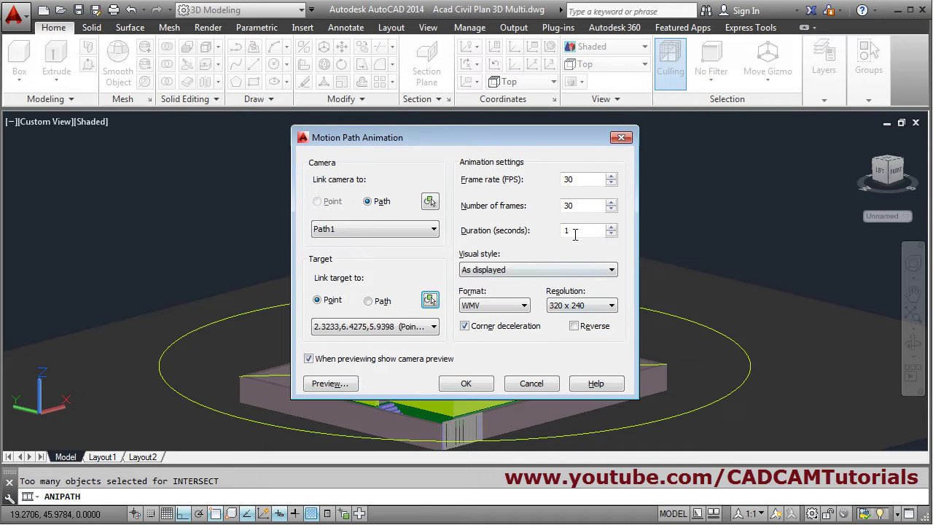
pyautogui.click(337, 388)
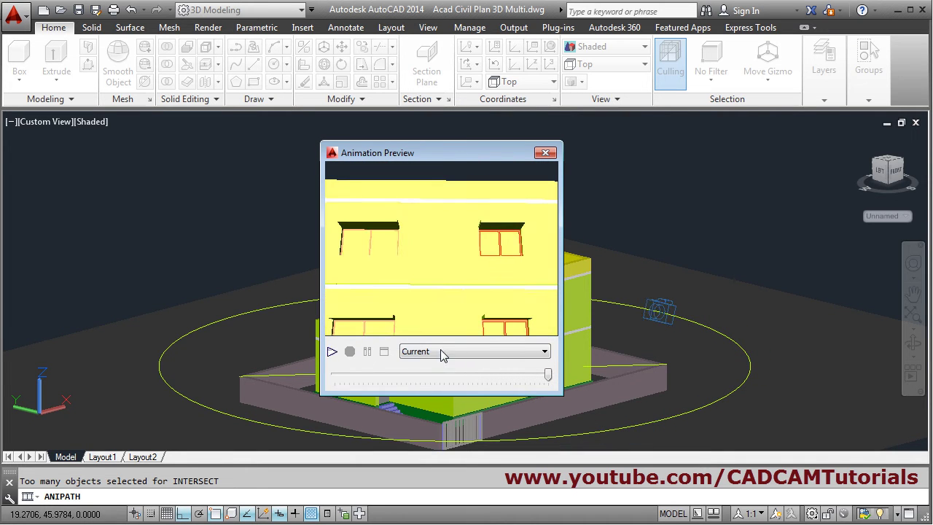
pyautogui.click(545, 154)
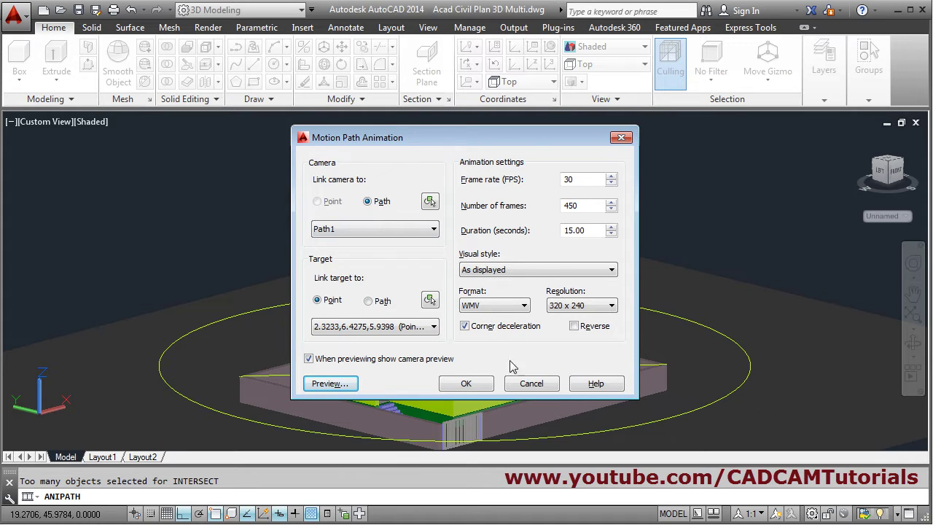
pyautogui.click(531, 383)
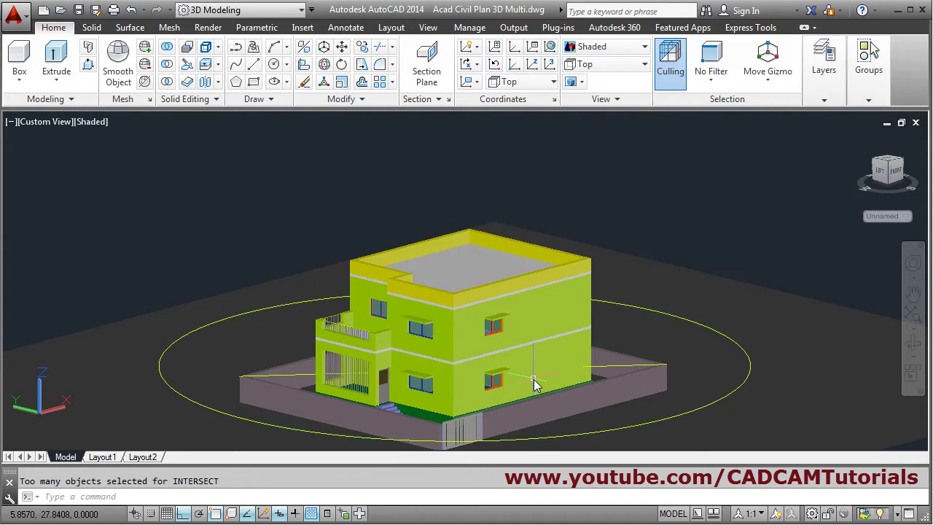
# In Top view, drag the large circle's quadrant grip outward to a larger radius.
pyautogui.scroll(-3, 554, 250)
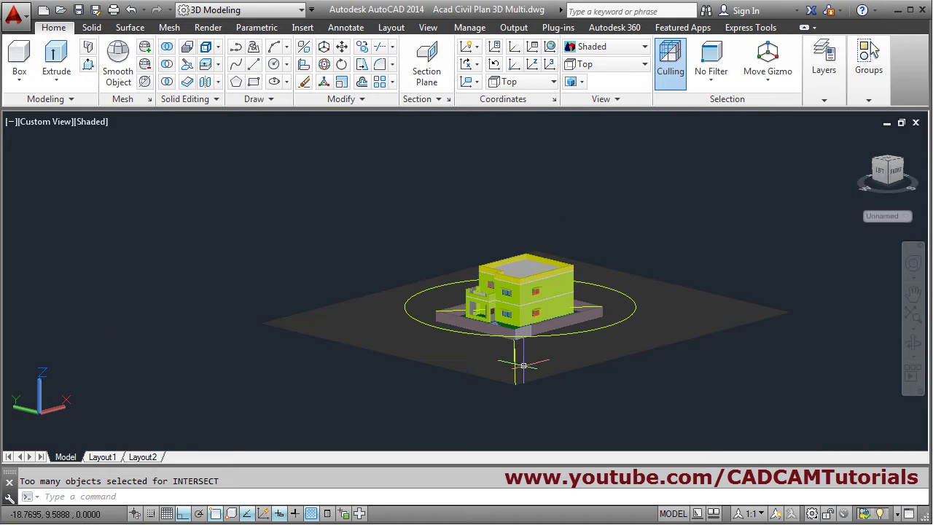
pyautogui.click(616, 65)
pyautogui.click(596, 86)
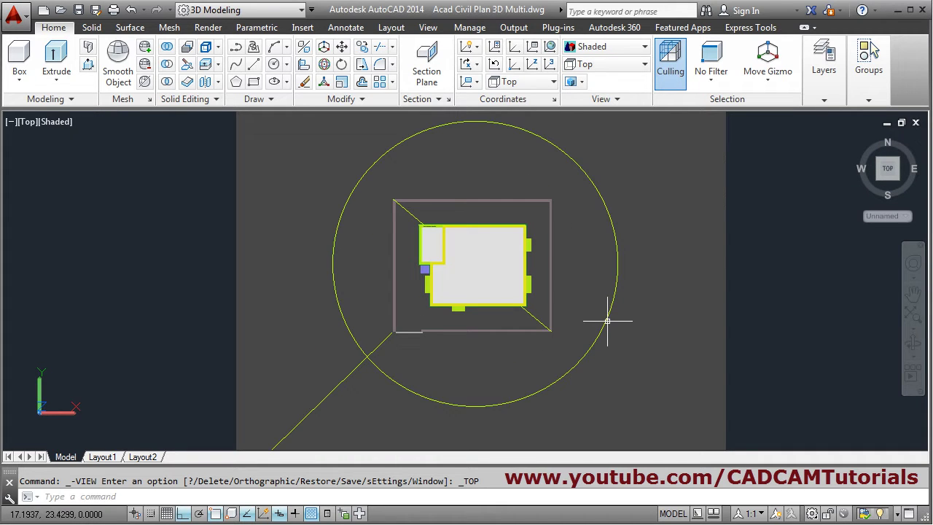
pyautogui.click(605, 318)
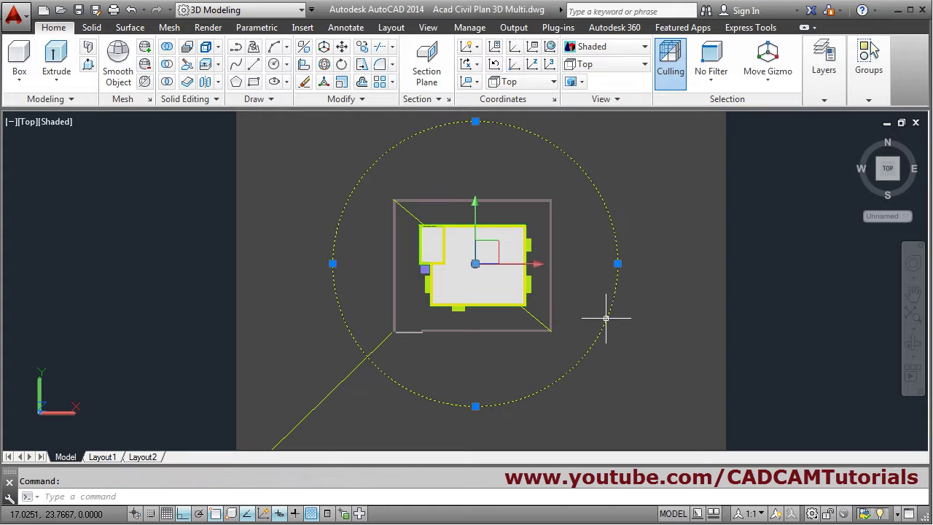
pyautogui.click(618, 264)
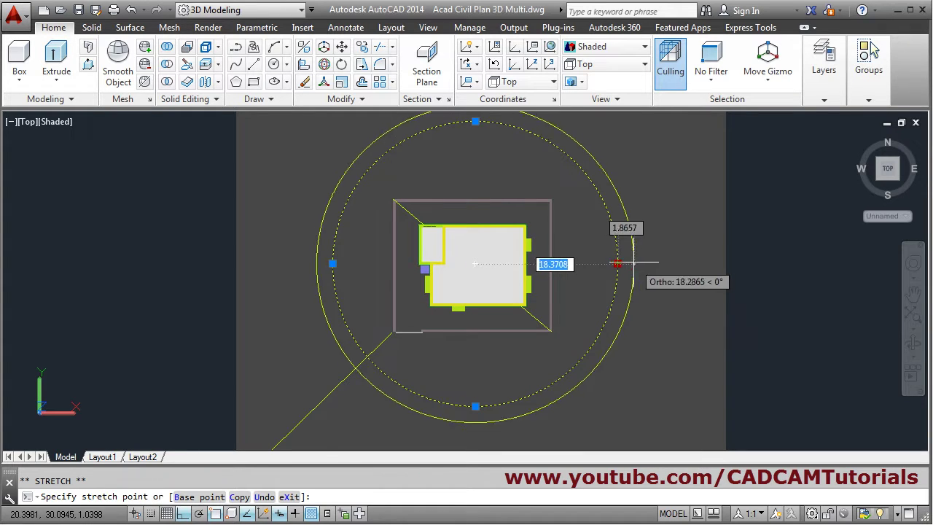
pyautogui.click(669, 258)
pyautogui.press('Escape')
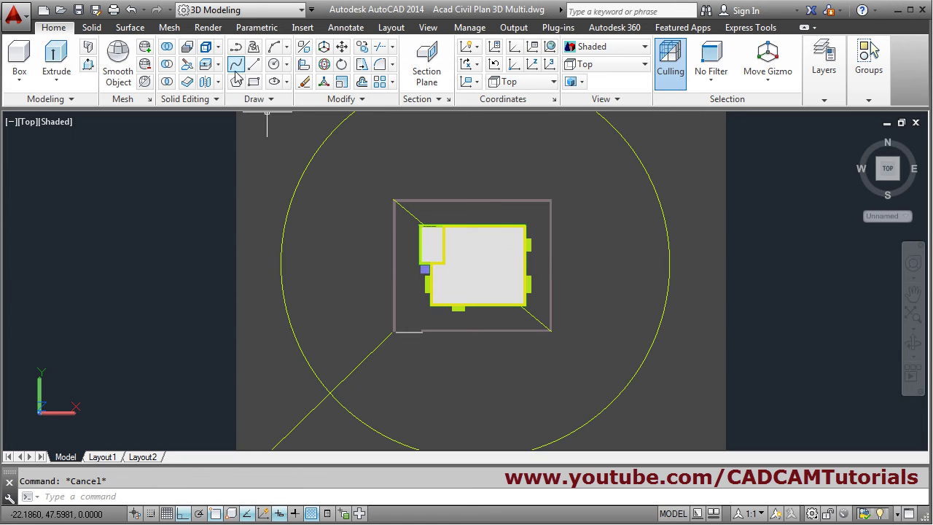
# Draw a smaller circle centred on the house, then orbit back to a 3D view.
pyautogui.click(274, 65)
pyautogui.click(475, 265)
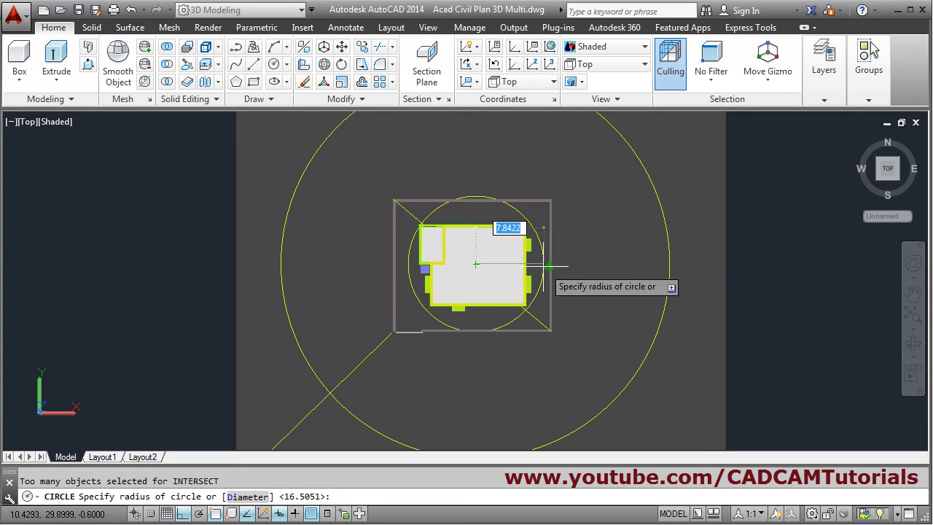
pyautogui.click(548, 267)
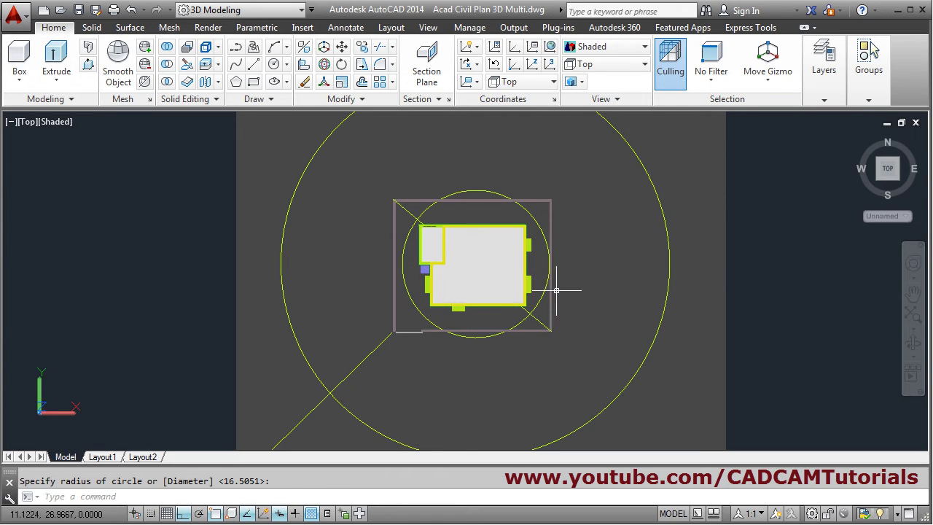
pyautogui.keyDown('shift'); pyautogui.moveTo(562, 304); pyautogui.dragTo(535, 271, button='middle'); pyautogui.keyUp('shift')
pyautogui.press('Escape')
pyautogui.scroll(3, 530, 299)
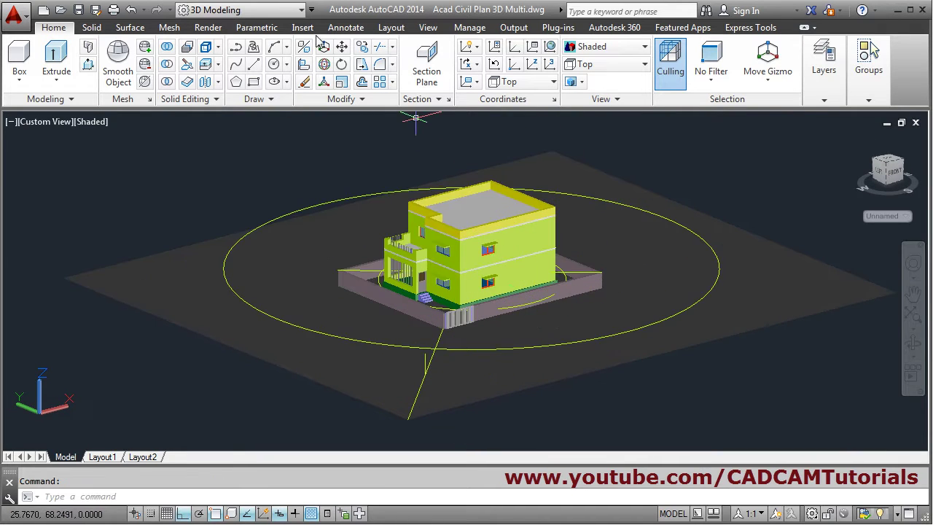
# Move the small circle slightly up along Z.
pyautogui.click(341, 47)
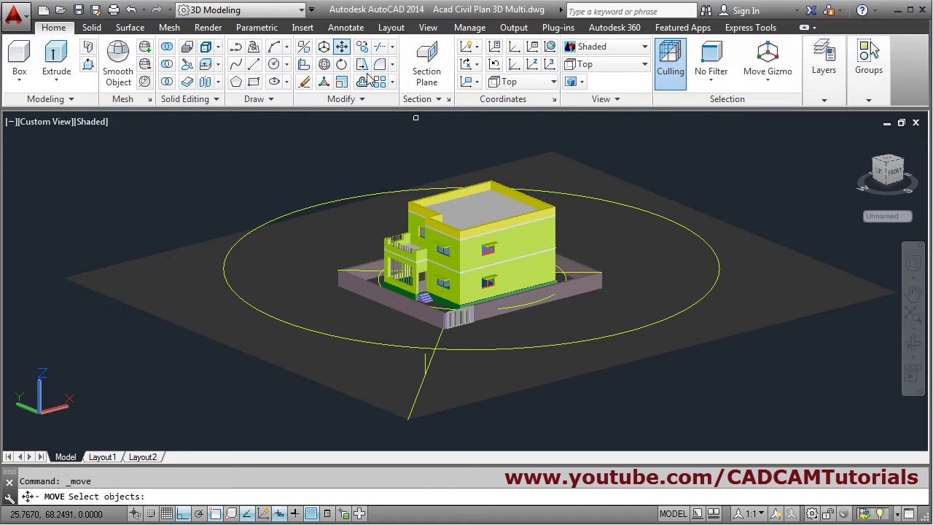
pyautogui.click(533, 302)
pyautogui.press('Return')
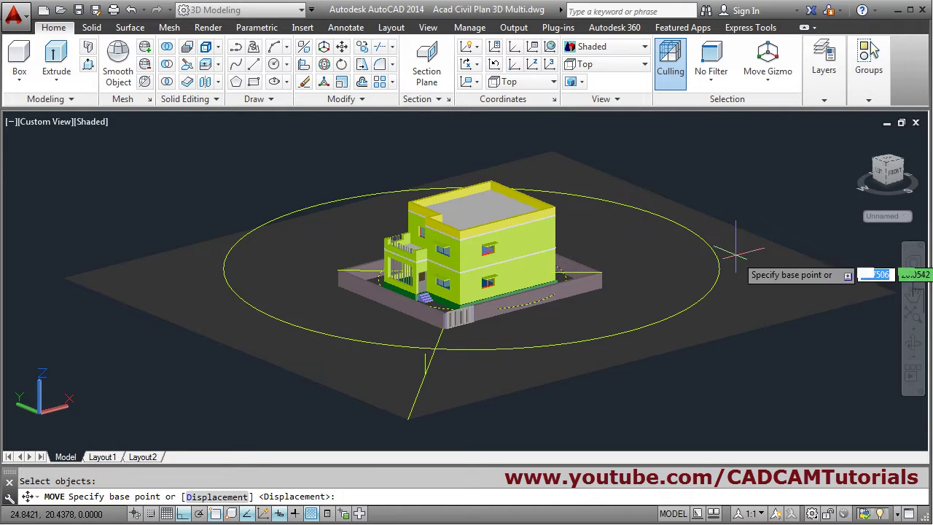
pyautogui.click(784, 199)
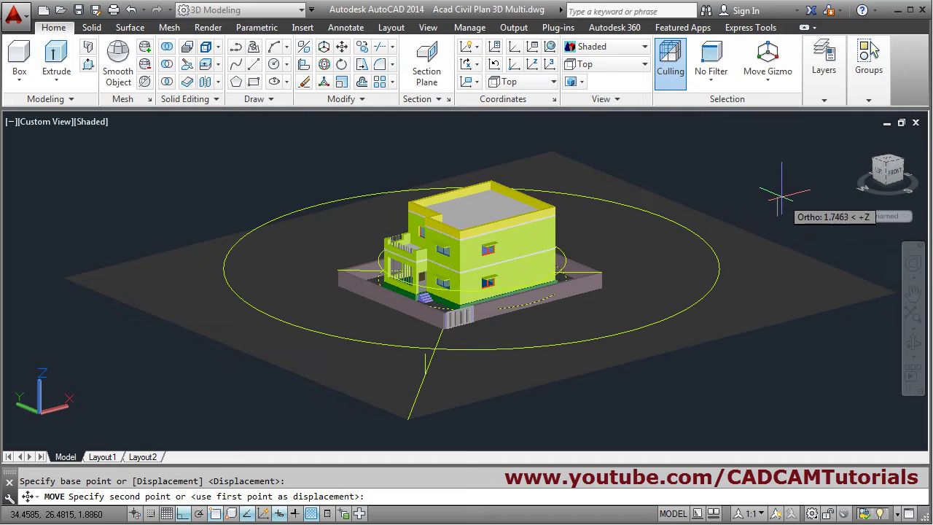
pyautogui.click(782, 190)
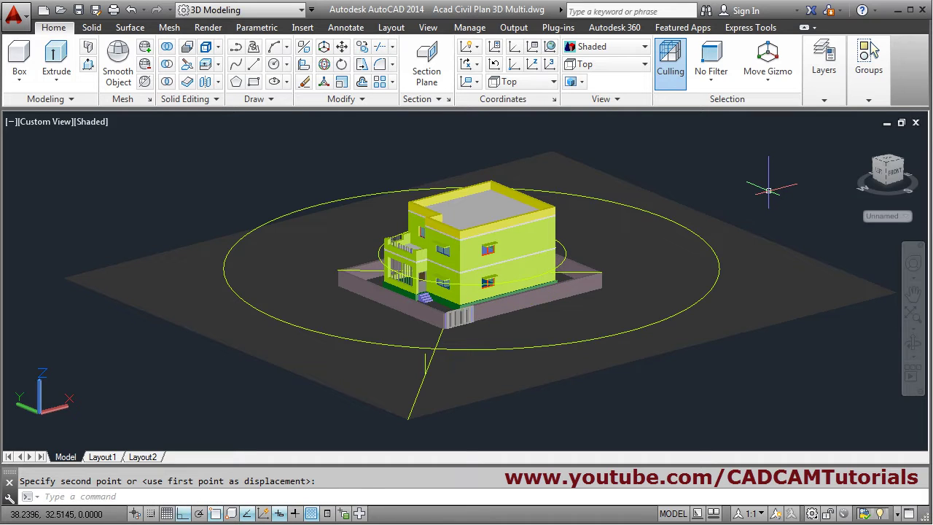
# With ANI, make one circle camera Path1 and the other target Path2, then preview the walkthrough.
pyautogui.write('ani')
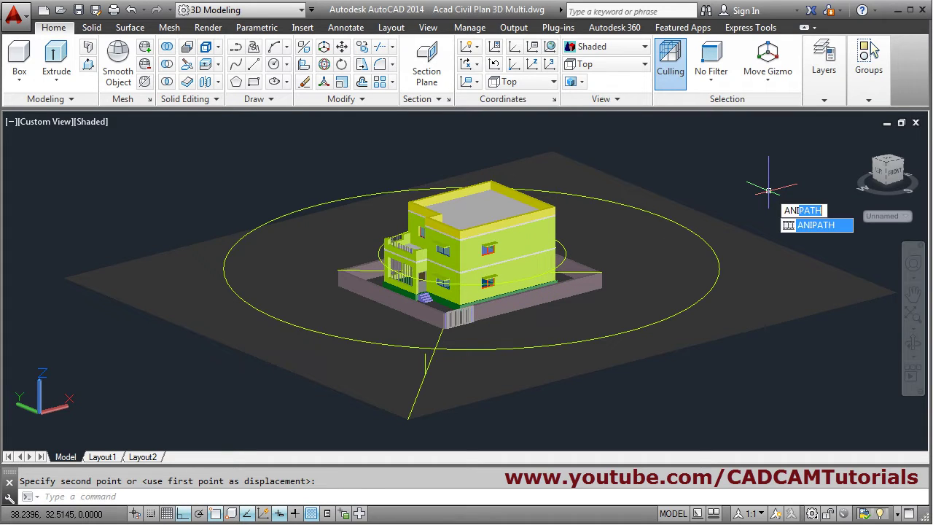
pyautogui.press('Return')
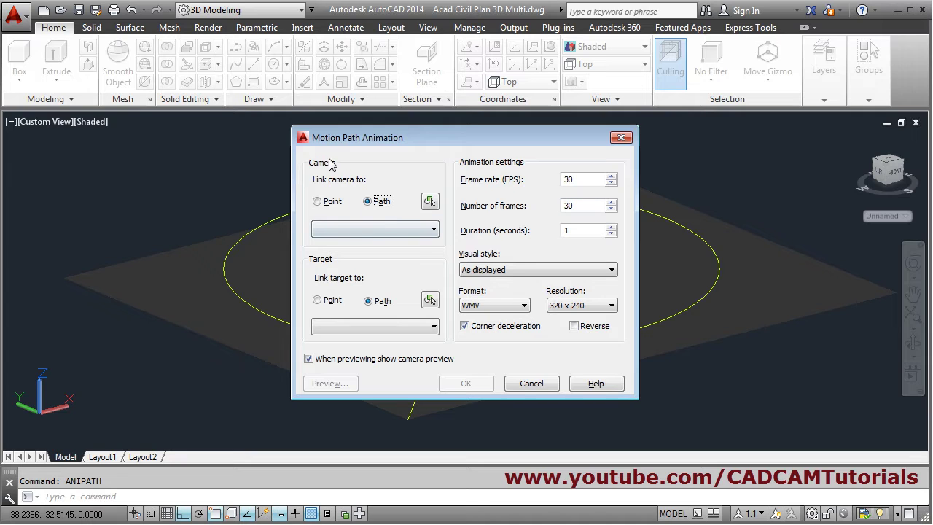
pyautogui.click(430, 202)
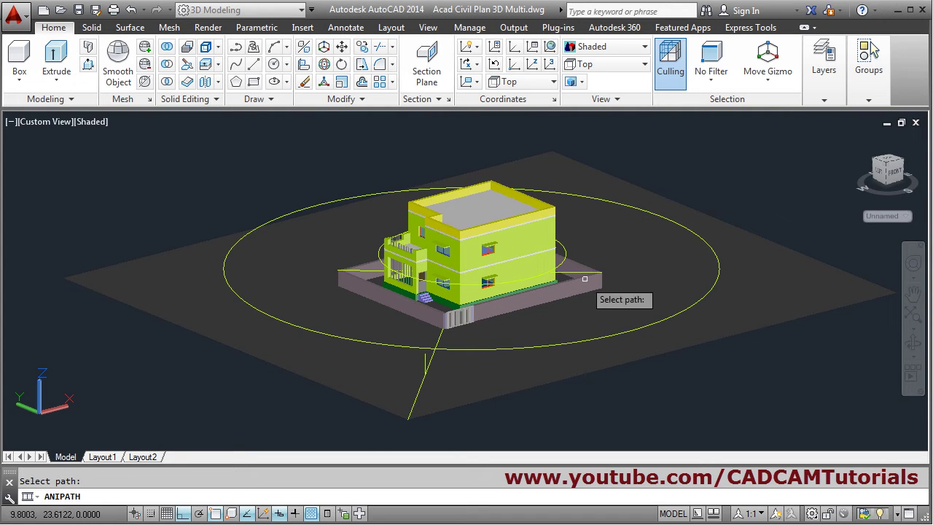
pyautogui.click(612, 334)
pyautogui.click(436, 285)
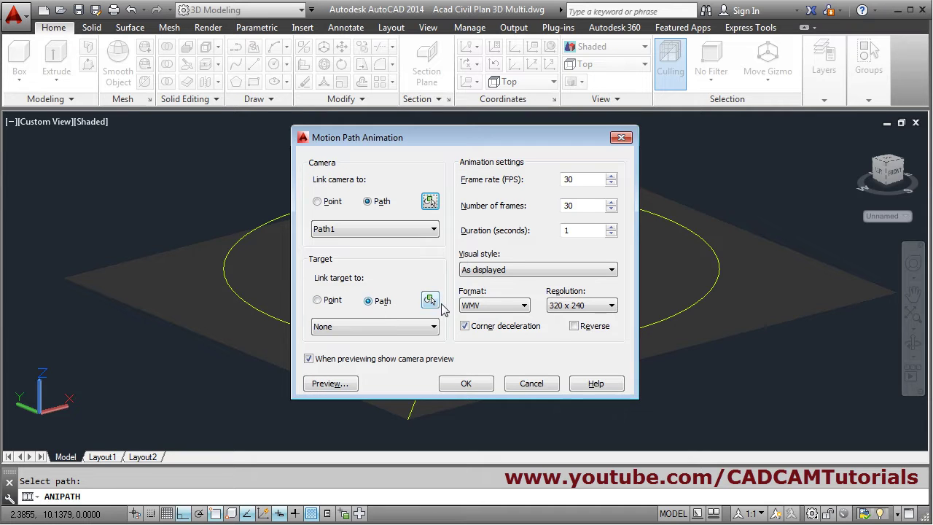
pyautogui.click(430, 301)
pyautogui.click(571, 259)
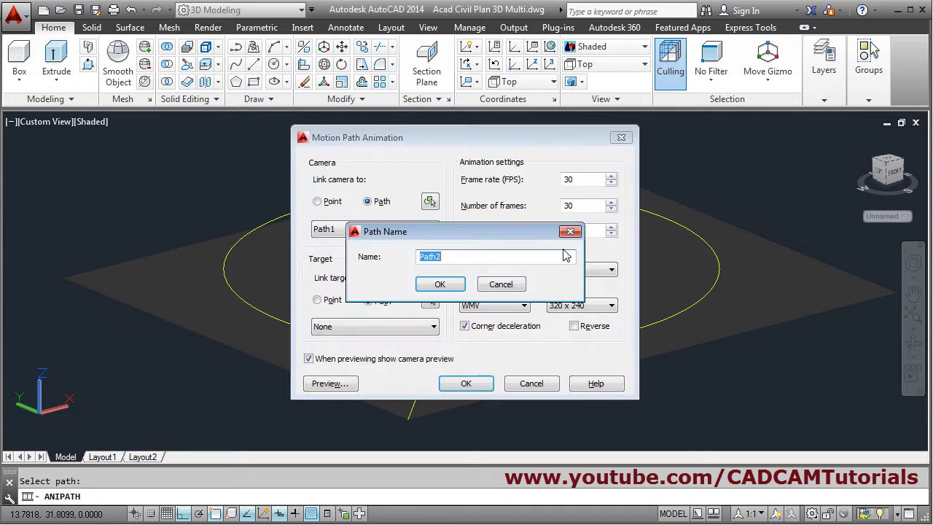
pyautogui.click(440, 284)
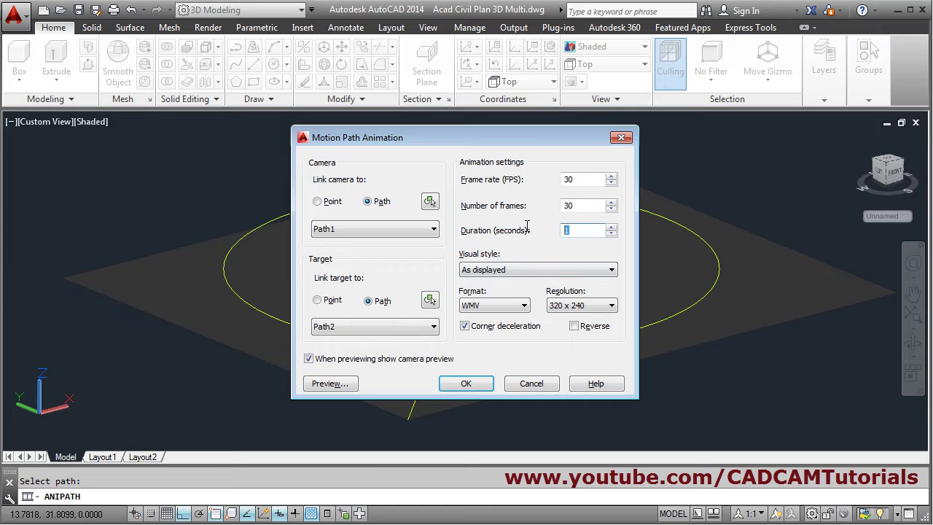
pyautogui.click(347, 390)
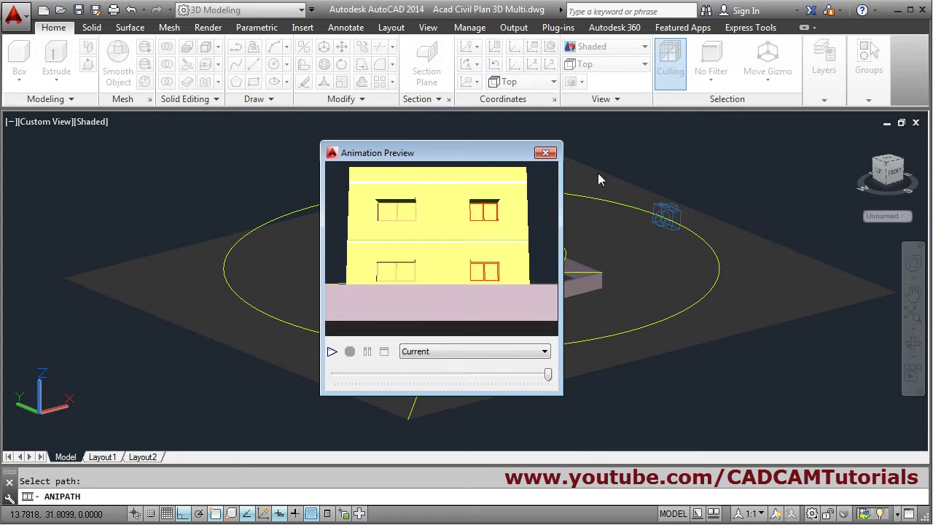
# Replay the preview in 3D Hidden, 3dWireframe, Conceptual, Hidden, Realistic, Shaded and Shaded with edges styles.
pyautogui.click(331, 353)
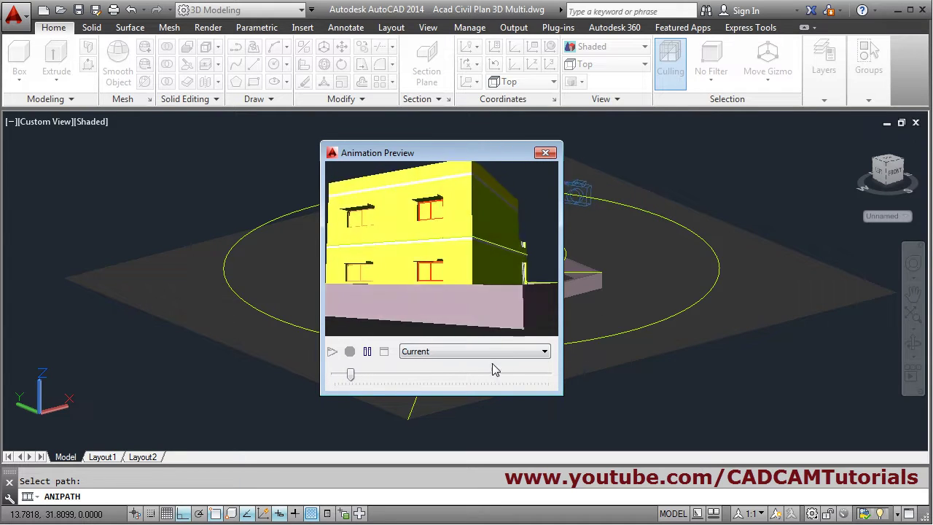
pyautogui.click(543, 353)
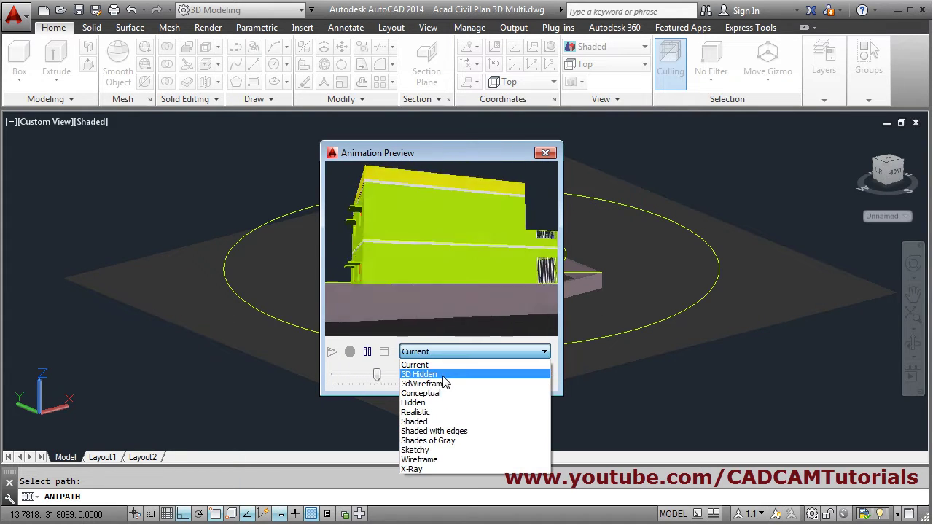
pyautogui.click(448, 367)
pyautogui.click(489, 352)
pyautogui.click(437, 384)
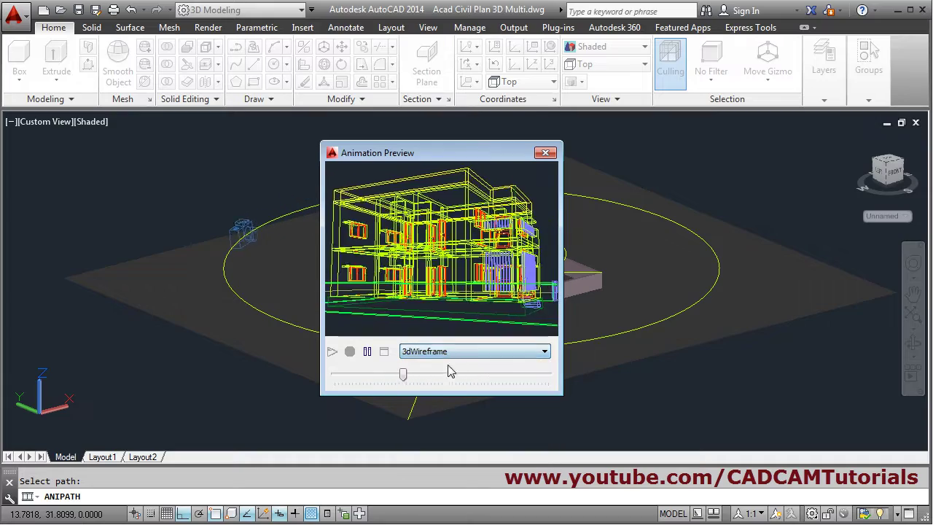
pyautogui.click(452, 353)
pyautogui.click(435, 393)
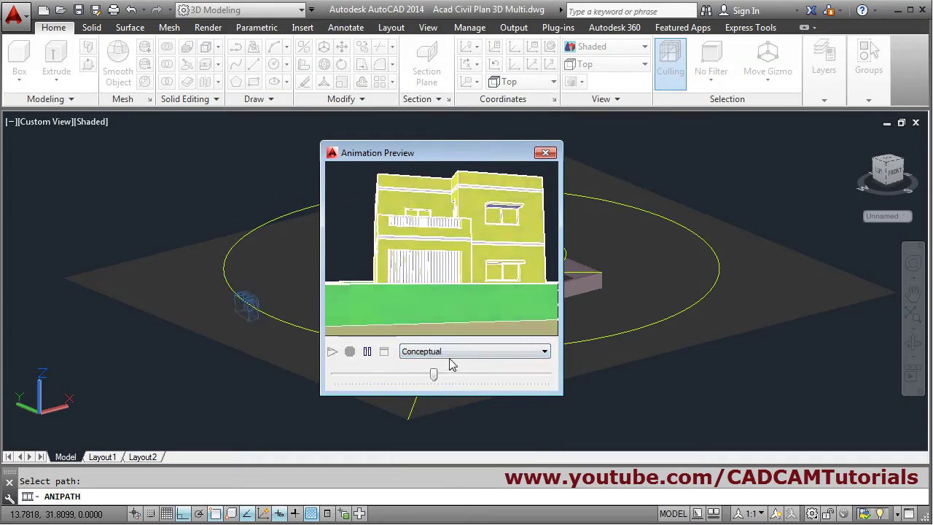
pyautogui.click(438, 352)
pyautogui.click(430, 406)
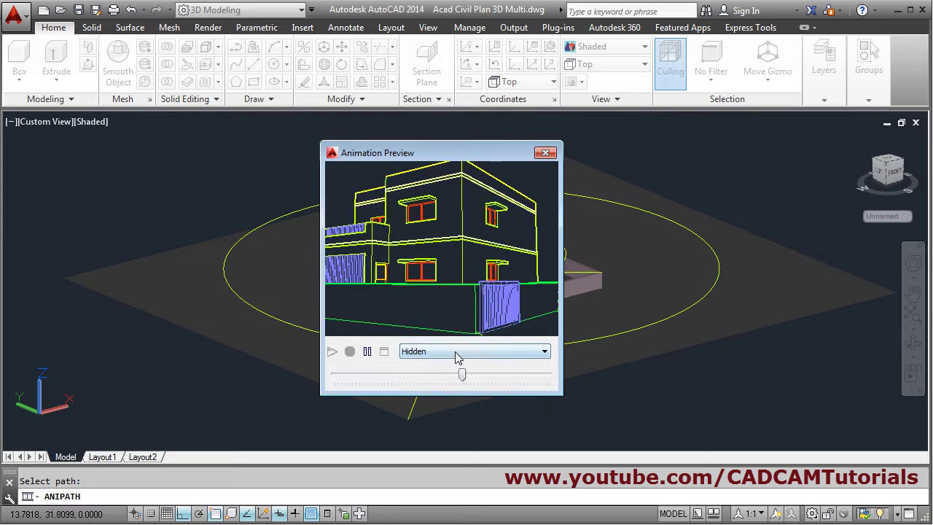
pyautogui.click(455, 353)
pyautogui.click(433, 412)
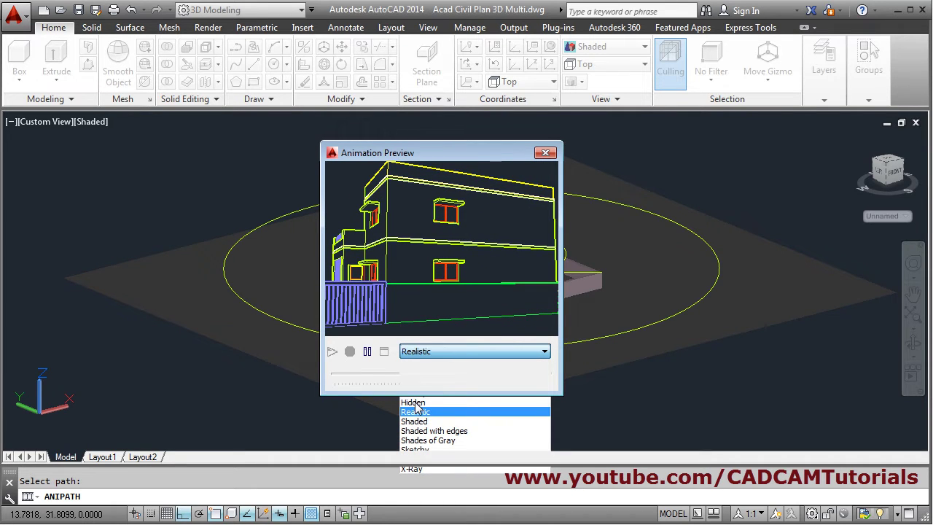
pyautogui.click(472, 353)
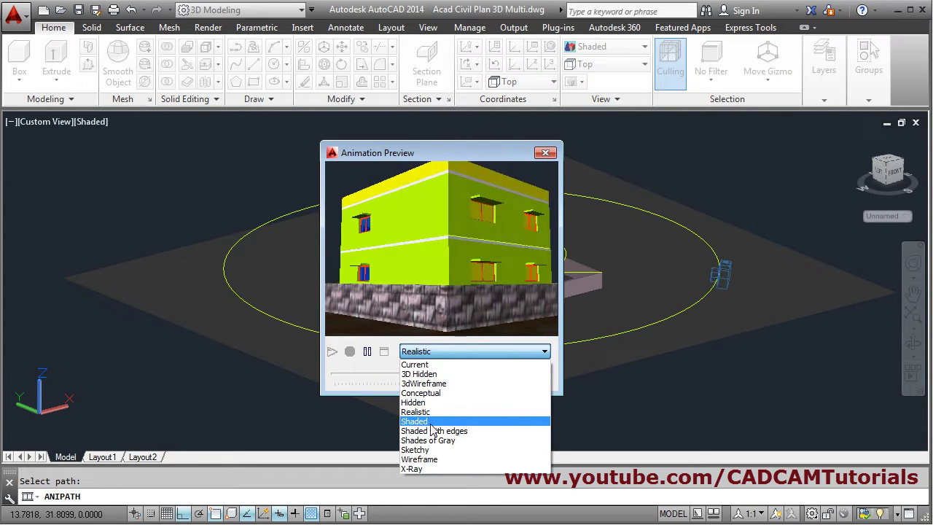
pyautogui.click(430, 422)
pyautogui.click(452, 356)
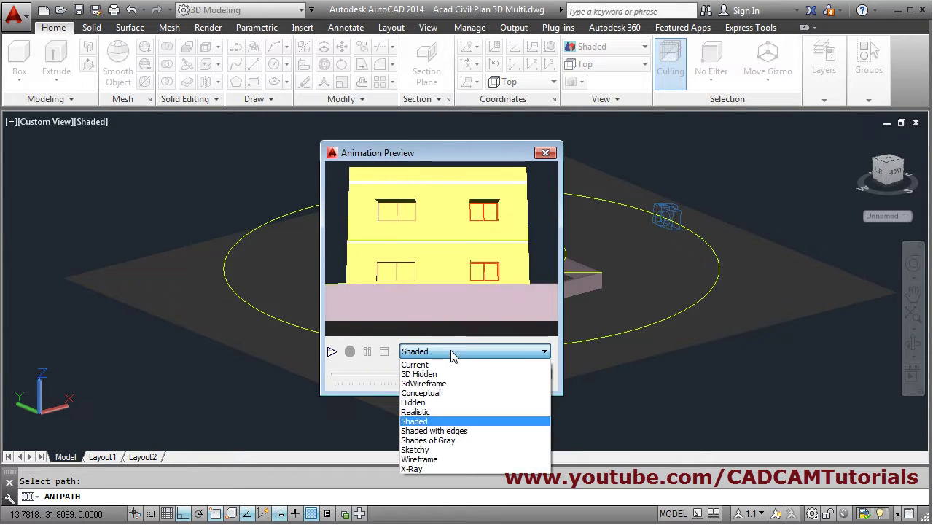
pyautogui.click(438, 432)
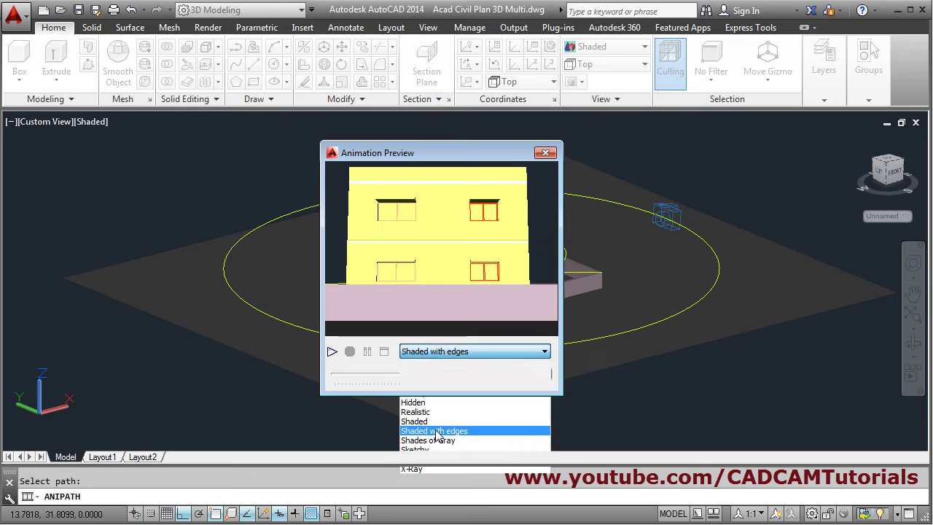
# Replay it in Shades of Gray, Sketchy, Wireframe, X-Ray, Conceptual and Shaded styles, then close the preview.
pyautogui.click(333, 352)
pyautogui.click(472, 356)
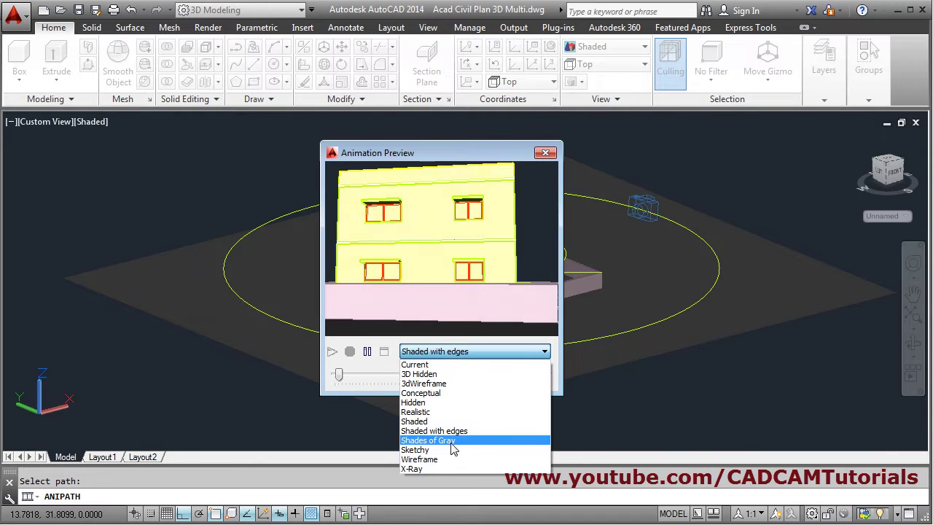
pyautogui.click(449, 441)
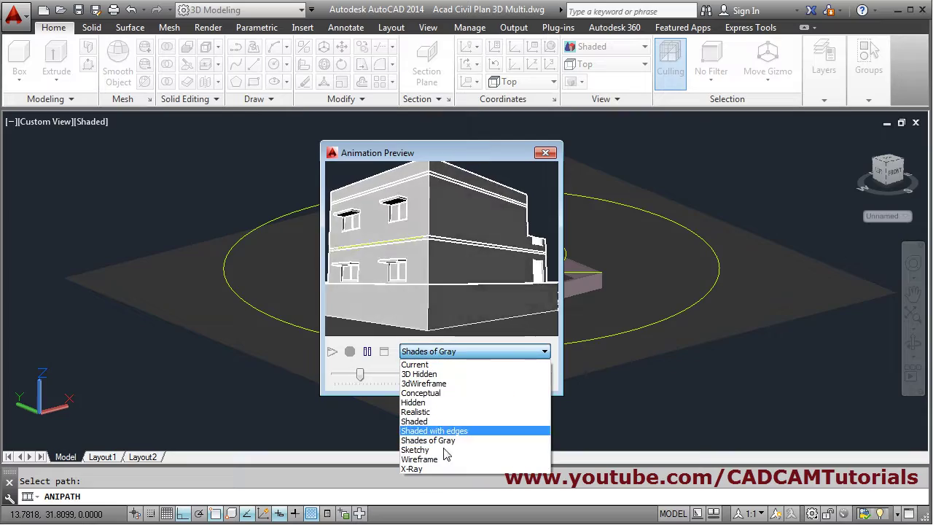
pyautogui.click(430, 455)
pyautogui.click(462, 357)
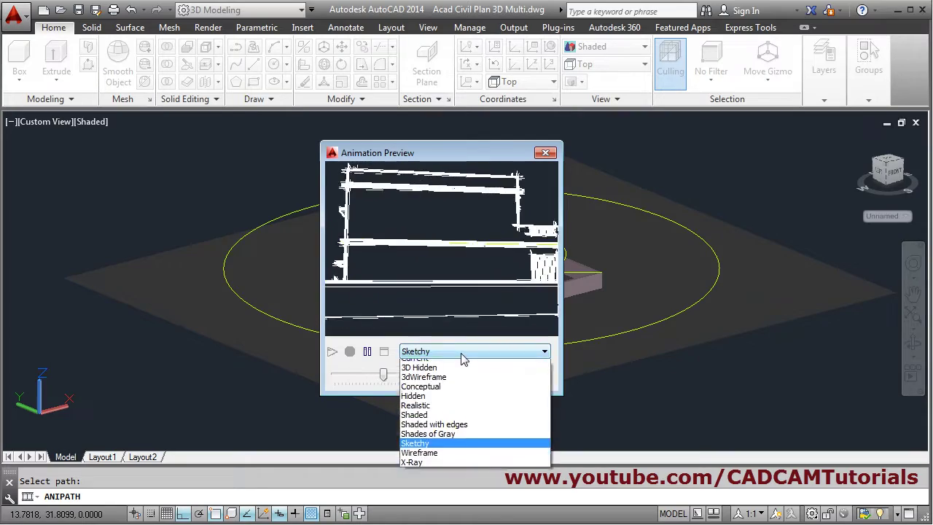
pyautogui.click(436, 459)
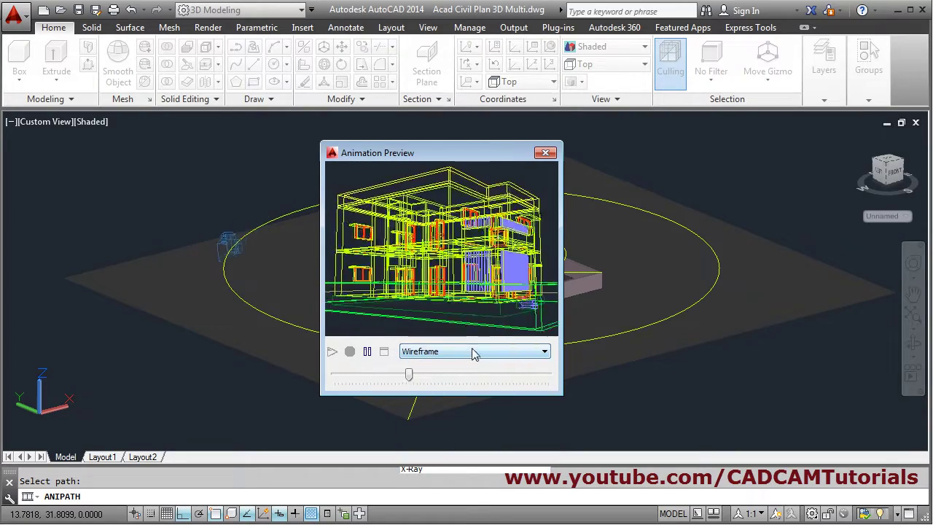
pyautogui.click(445, 352)
pyautogui.click(432, 468)
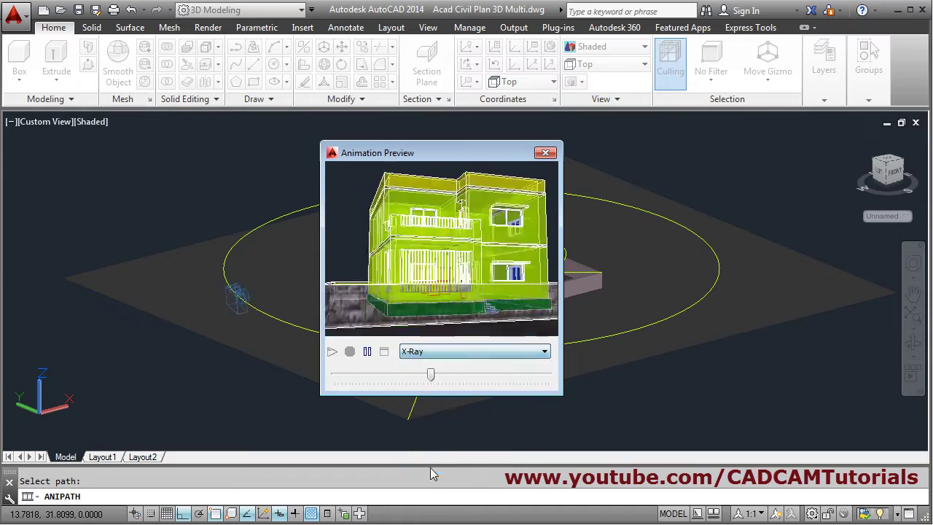
pyautogui.click(446, 353)
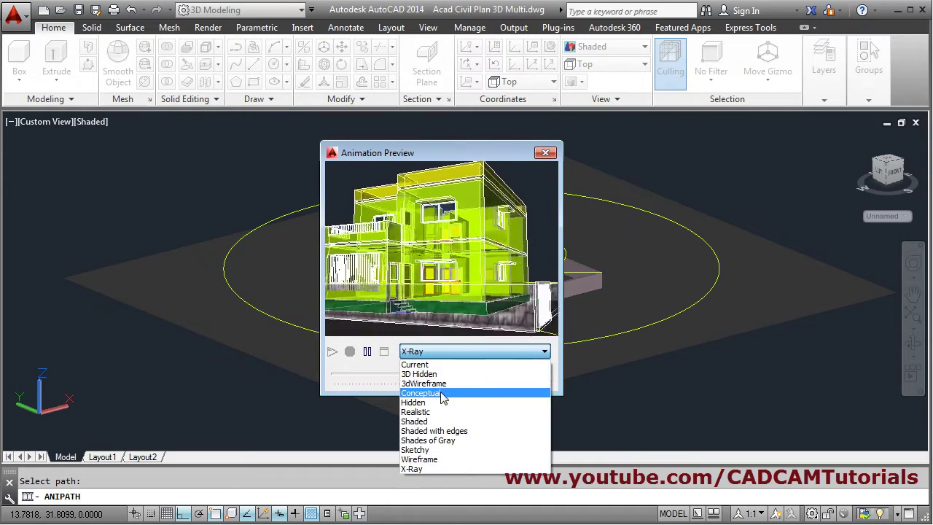
pyautogui.click(446, 393)
pyautogui.click(467, 348)
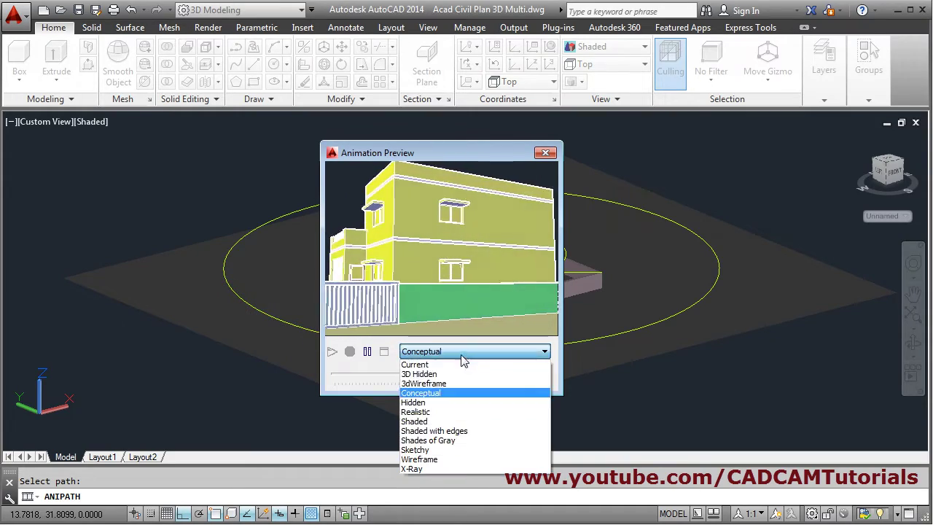
pyautogui.click(430, 422)
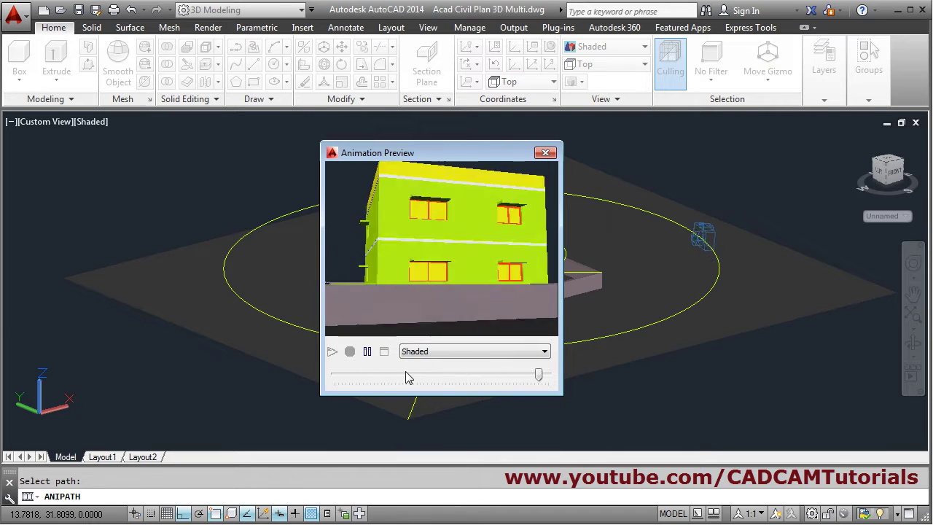
pyautogui.click(546, 153)
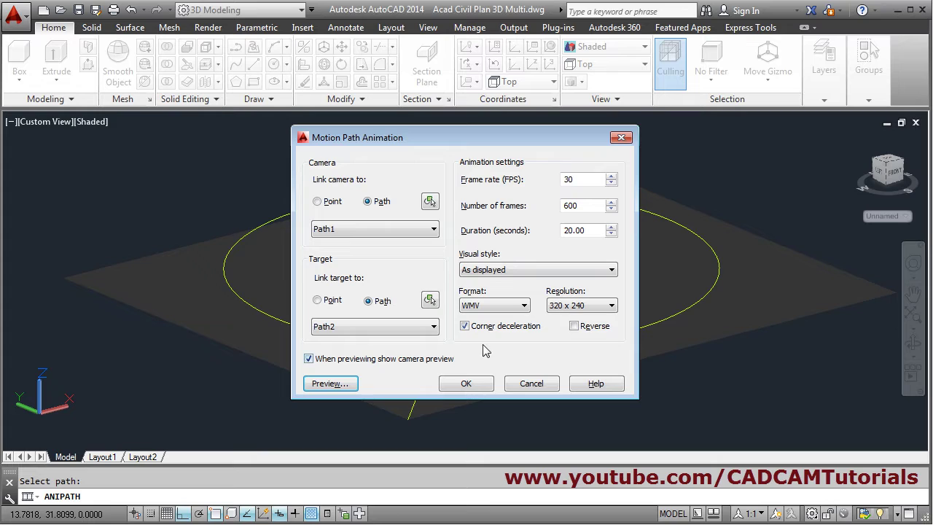
# Reverse the camera's travel along its path and preview the reversed walkthrough.
pyautogui.click(575, 326)
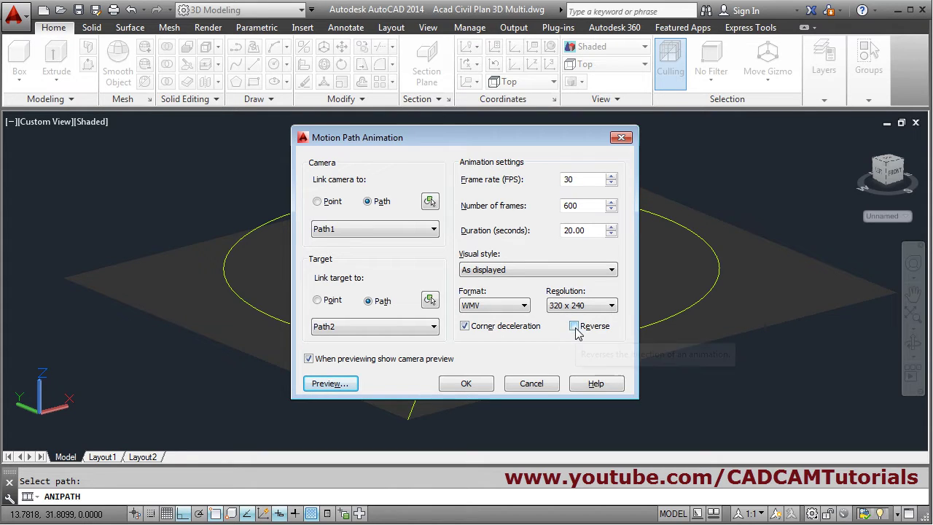
pyautogui.click(356, 388)
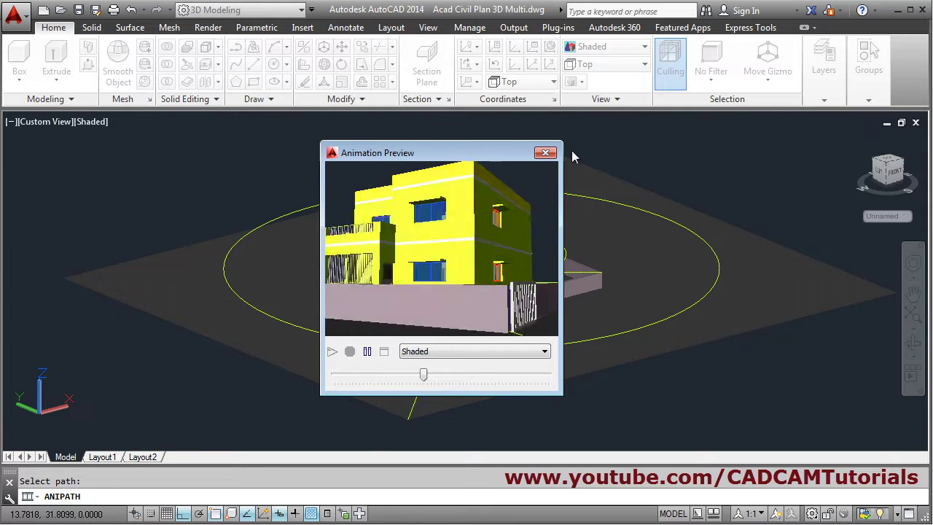
pyautogui.click(545, 152)
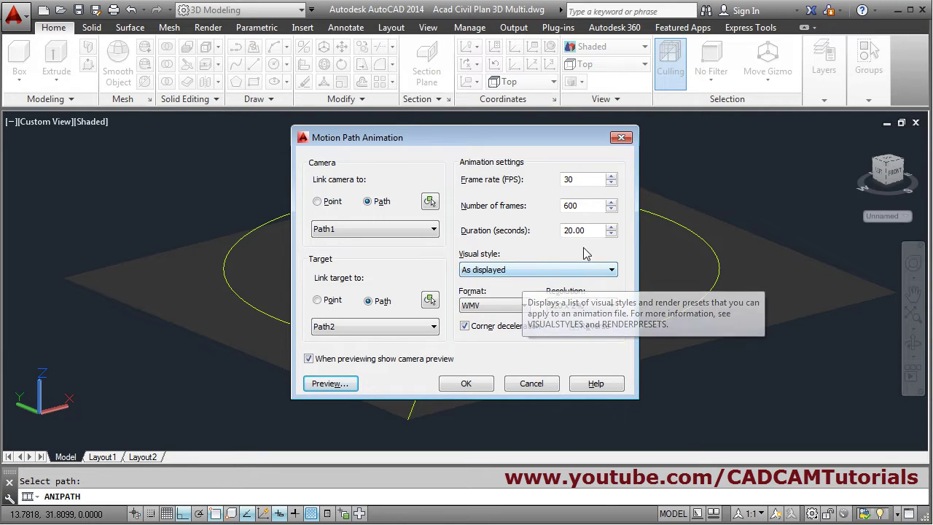
# Set the animation's visual style to Shaded and its duration to 2 seconds.
pyautogui.click(588, 271)
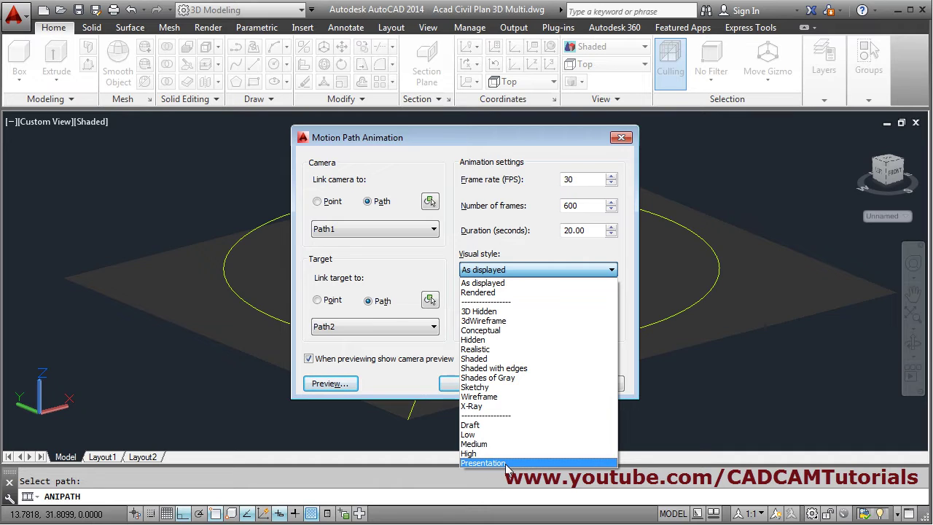
pyautogui.click(496, 331)
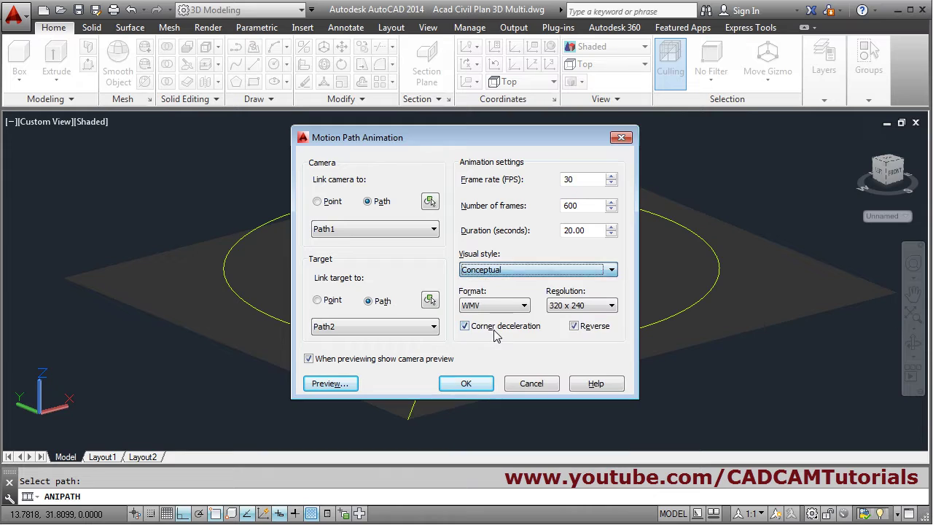
pyautogui.click(496, 275)
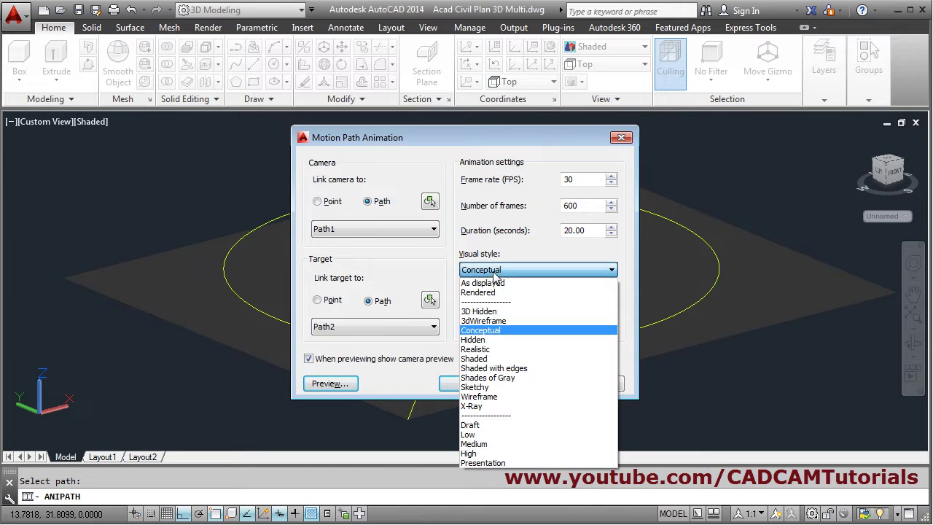
pyautogui.click(484, 358)
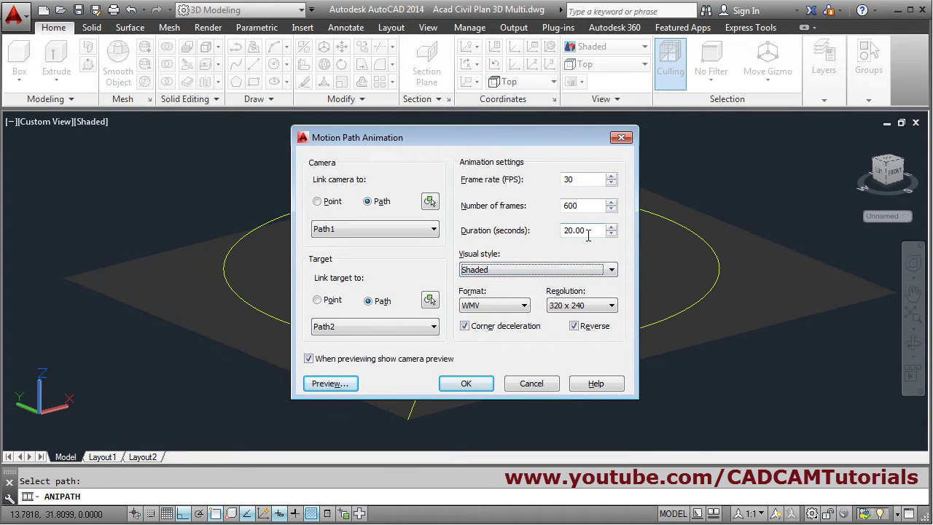
pyautogui.moveTo(587, 235); pyautogui.dragTo(535, 232)
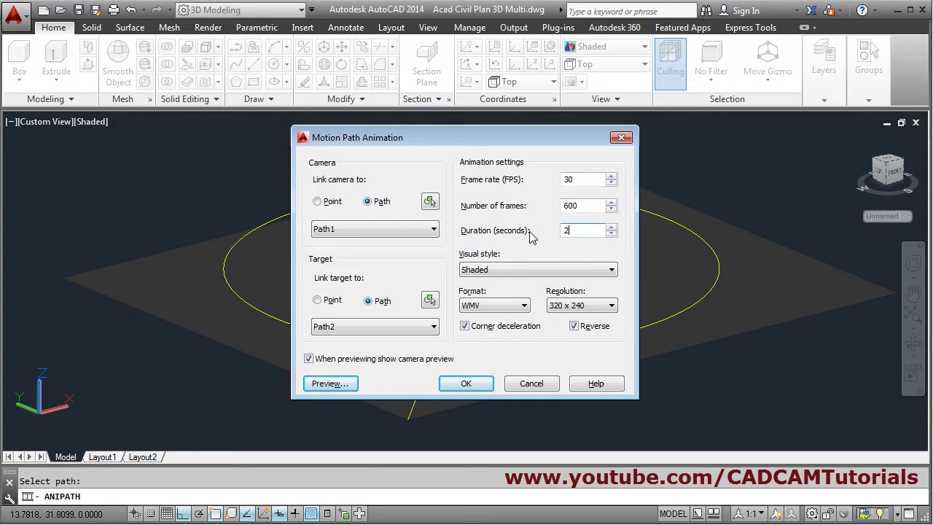
pyautogui.write('2')
# Render the walkthrough as a 320 x 240 AVI file named walkthrough.
pyautogui.click(523, 306)
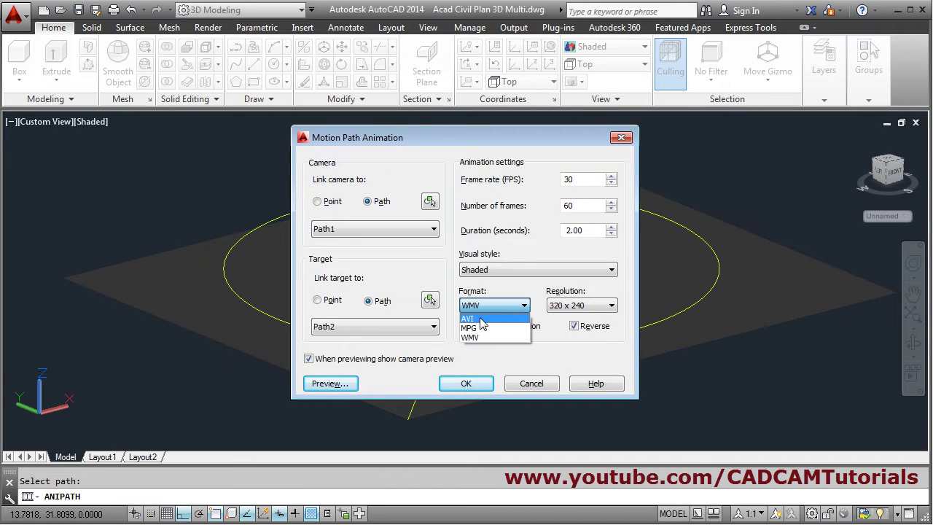
pyautogui.click(481, 320)
pyautogui.click(583, 306)
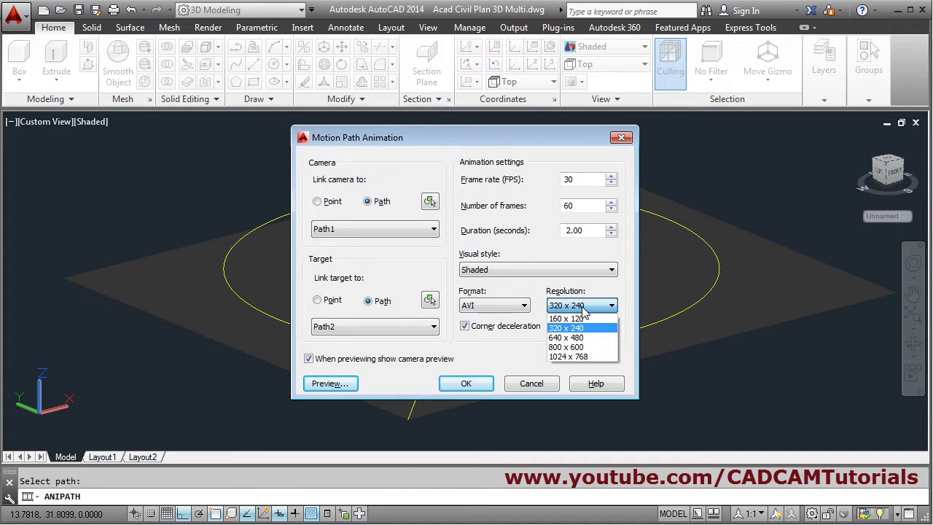
pyautogui.click(572, 328)
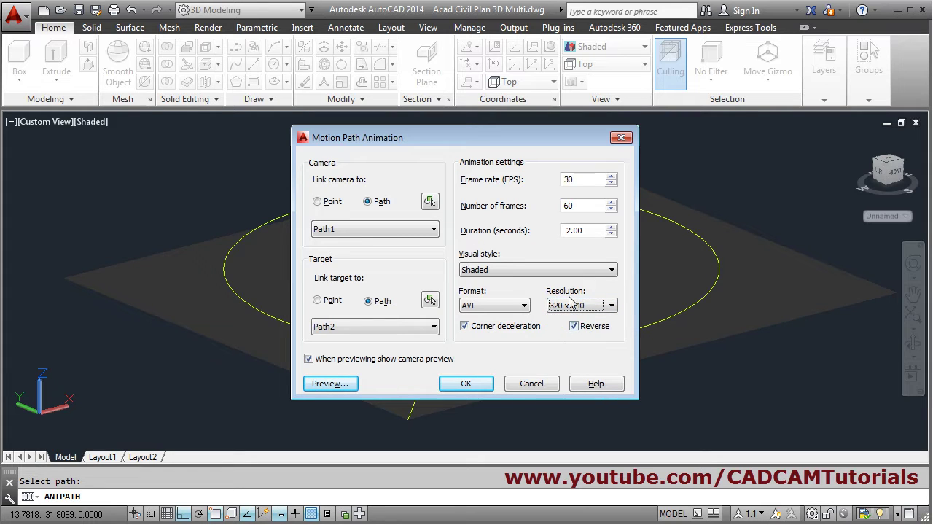
pyautogui.click(467, 384)
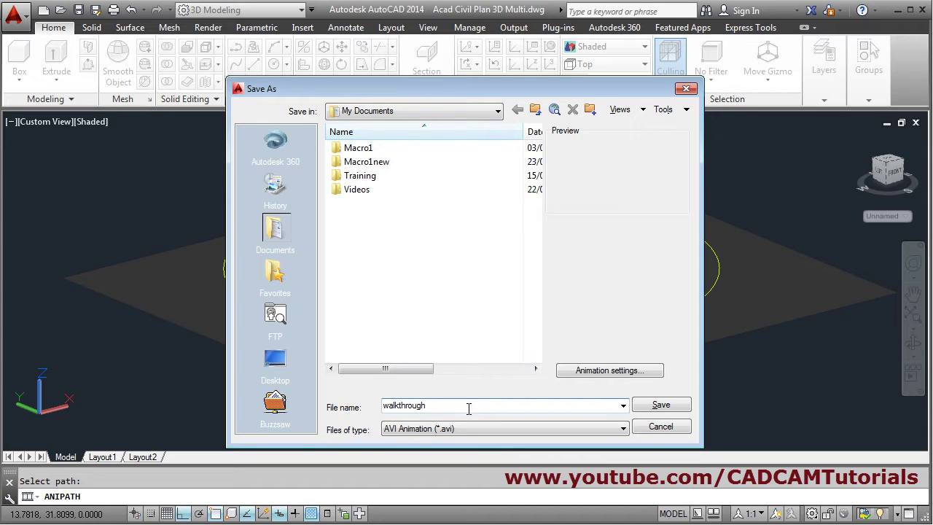
pyautogui.click(661, 405)
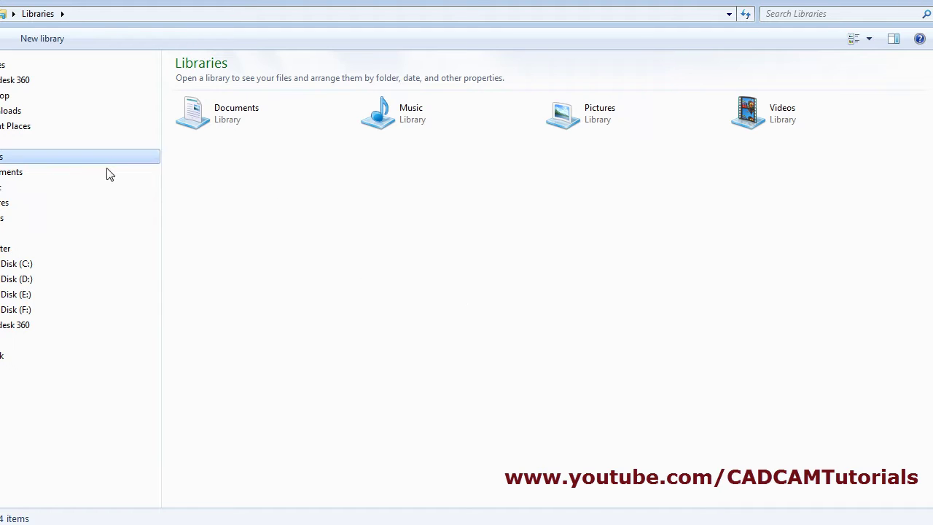
# Go to the Documents library and pick the walkthrough video file.
pyautogui.click(10, 175)
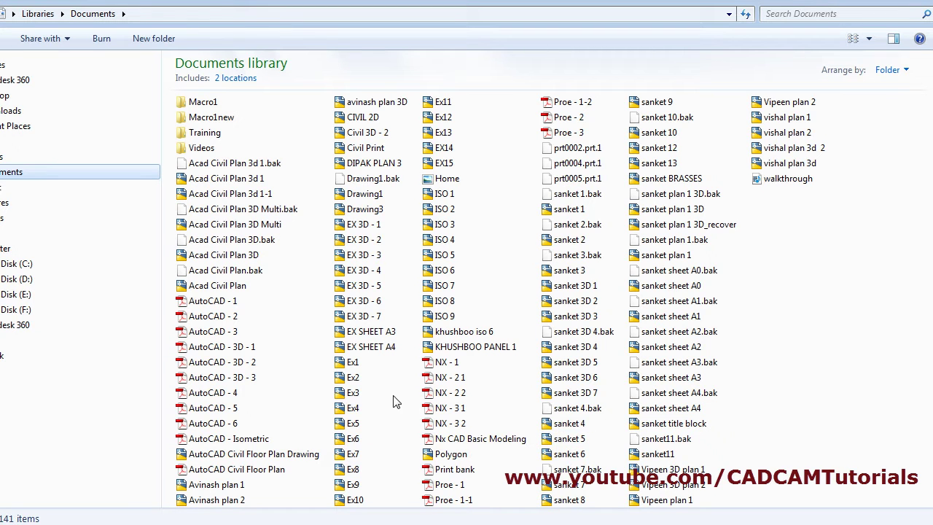
pyautogui.click(777, 185)
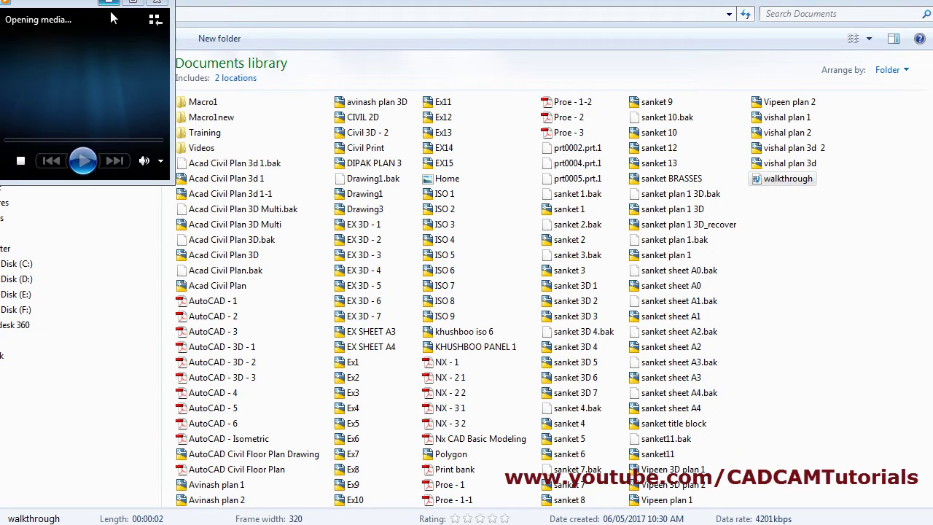
# Centre the Media Player window, replay the walkthrough video, then close the player.
pyautogui.moveTo(124, 24); pyautogui.dragTo(359, 146)
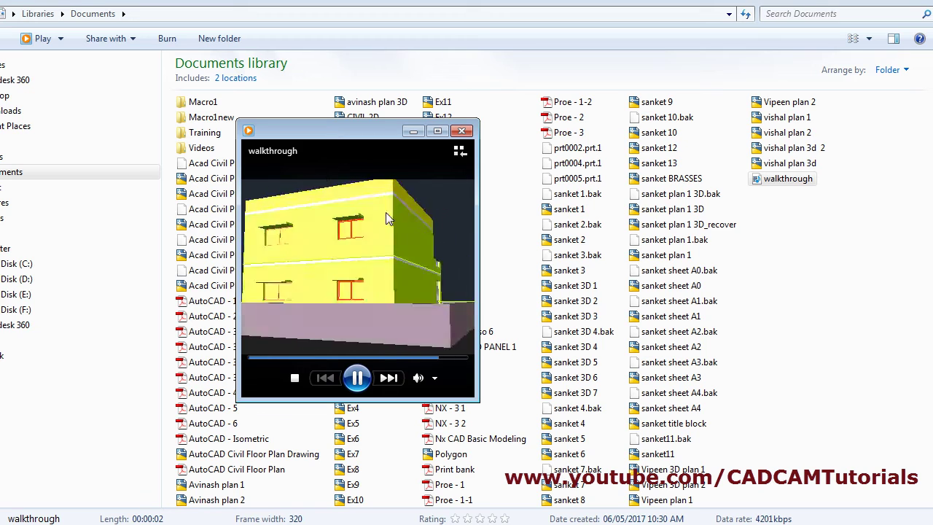
pyautogui.click(357, 377)
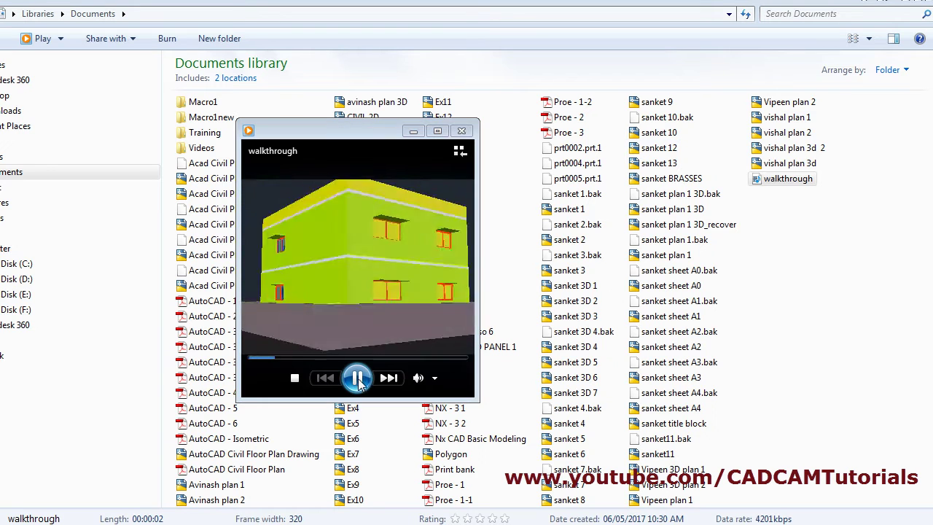
pyautogui.click(461, 132)
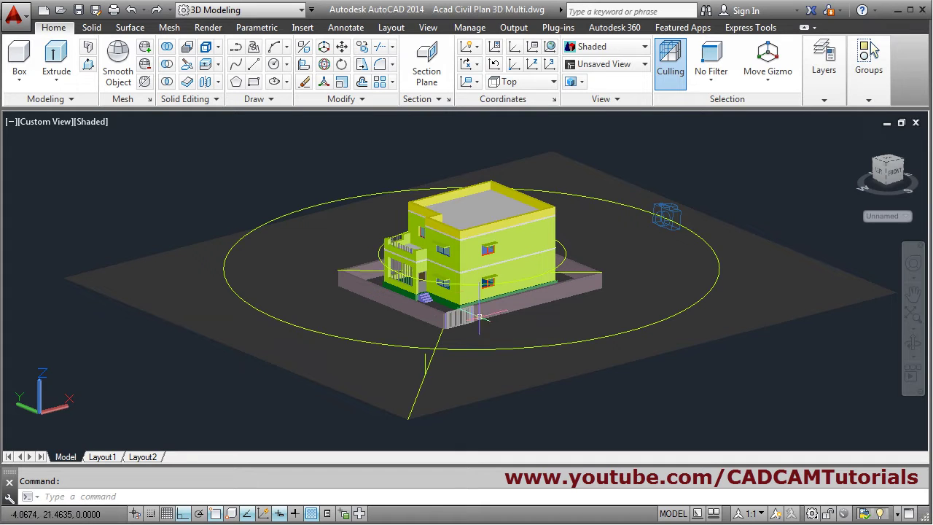
# Erase both circular paths and the three connecting path lines with the E command.
pyautogui.scroll(2, 554, 262)
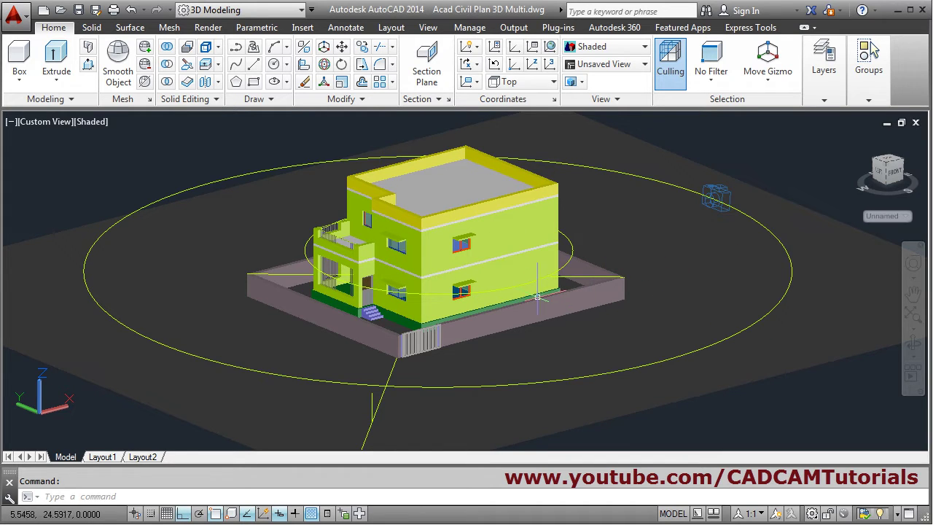
pyautogui.scroll(-2, 575, 306)
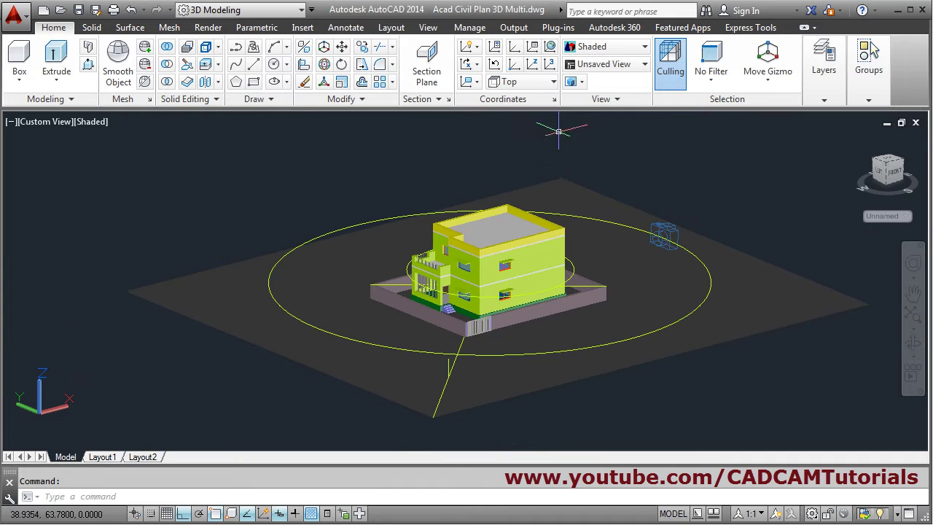
pyautogui.scroll(2, 625, 236)
pyautogui.write('e')
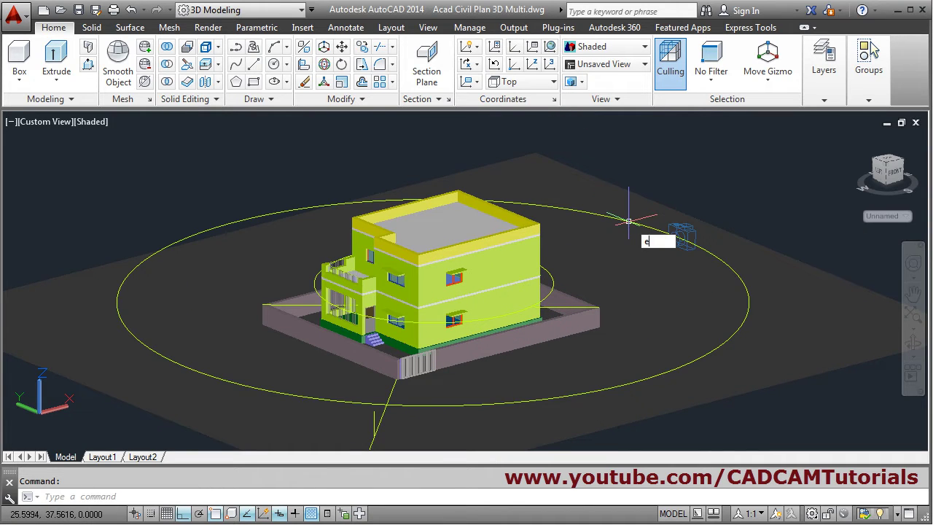
pyautogui.press('Return')
pyautogui.click(623, 220)
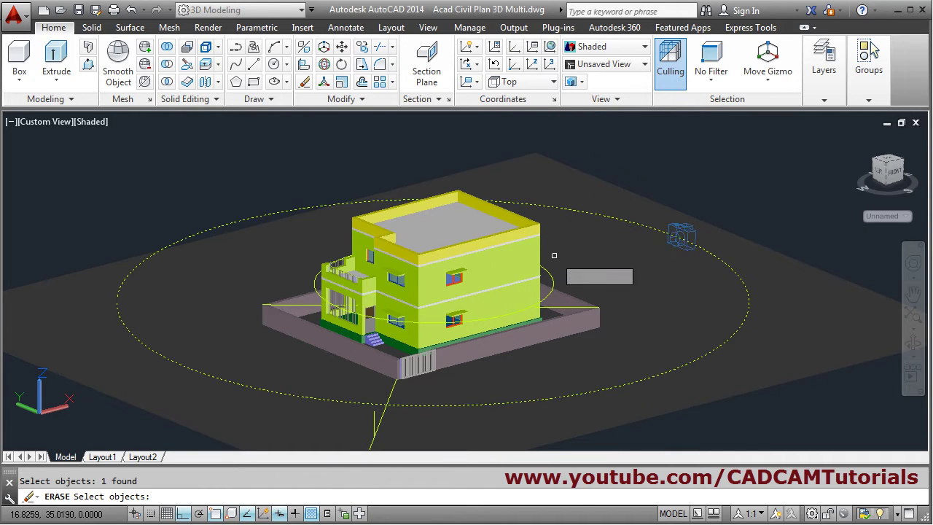
pyautogui.click(548, 274)
pyautogui.click(553, 307)
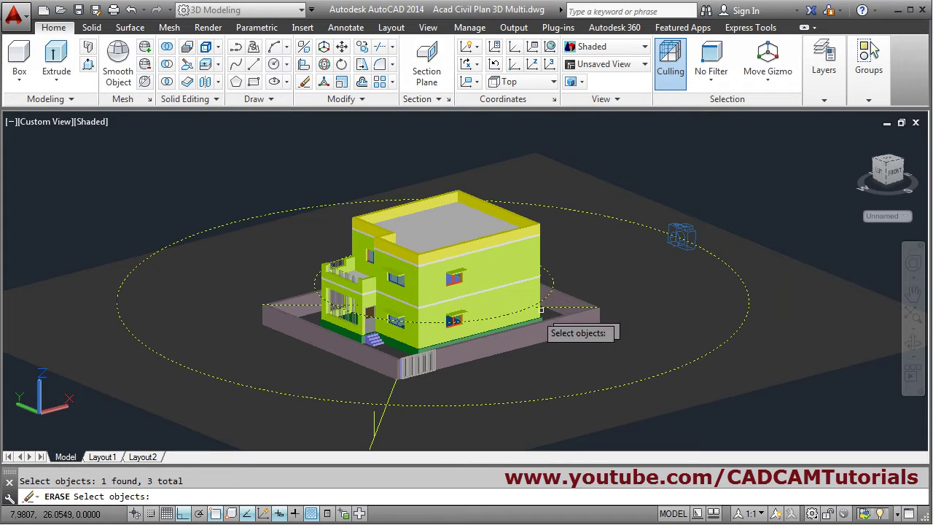
pyautogui.click(389, 393)
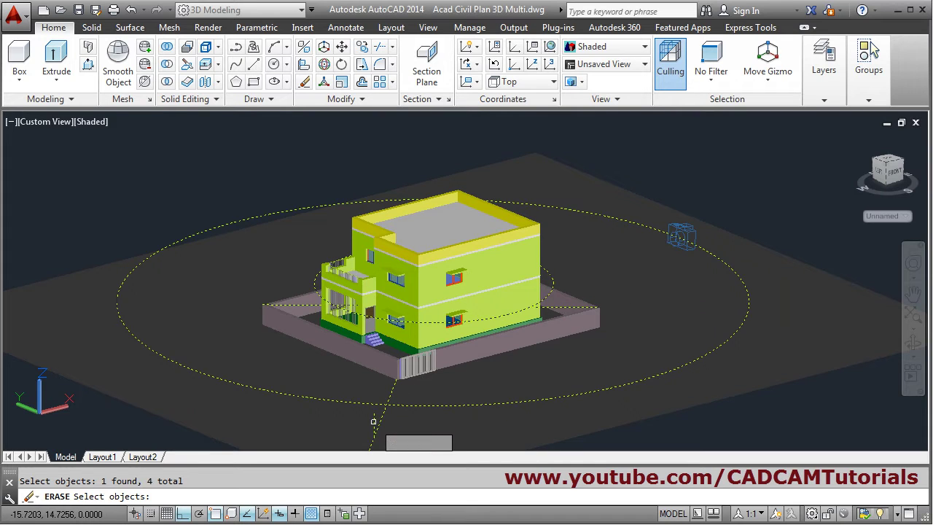
pyautogui.click(375, 423)
pyautogui.press('Return')
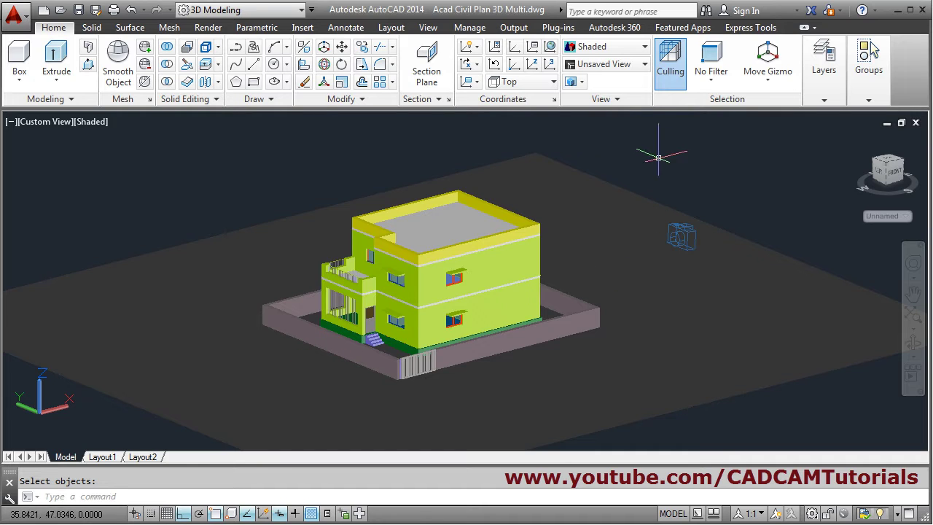
# Delete the existing camera from the drawing.
pyautogui.click(619, 65)
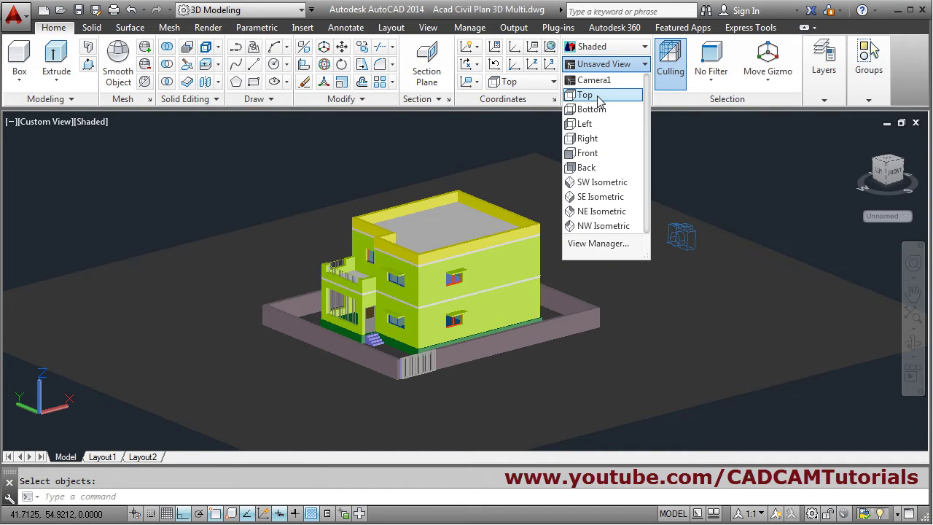
pyautogui.click(836, 169)
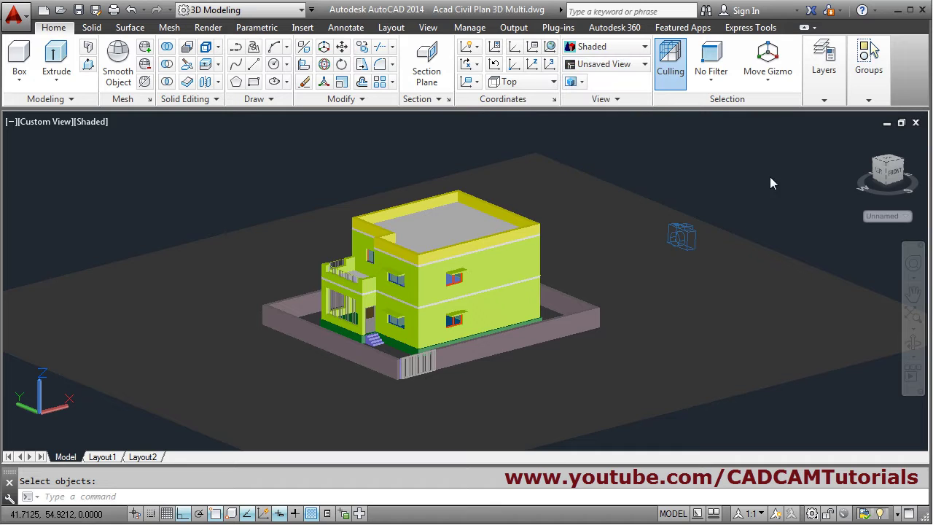
pyautogui.click(678, 232)
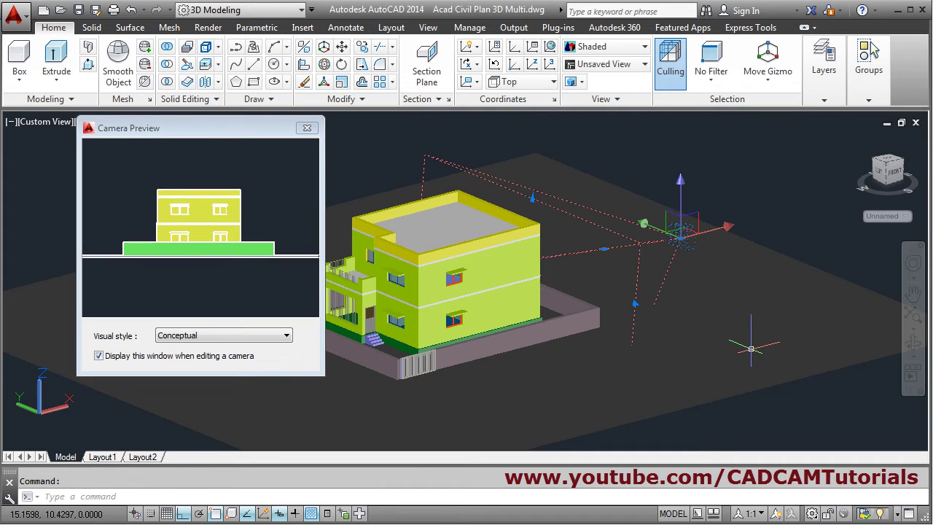
pyautogui.press('Delete')
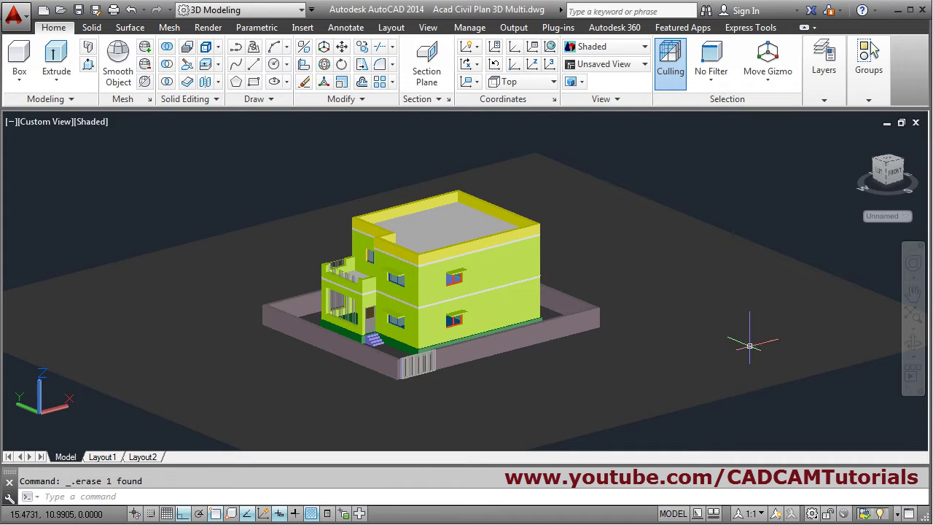
pyautogui.click(616, 64)
# Switch to the Top view in 2D Wireframe and zoom in on the floor plan.
pyautogui.click(601, 82)
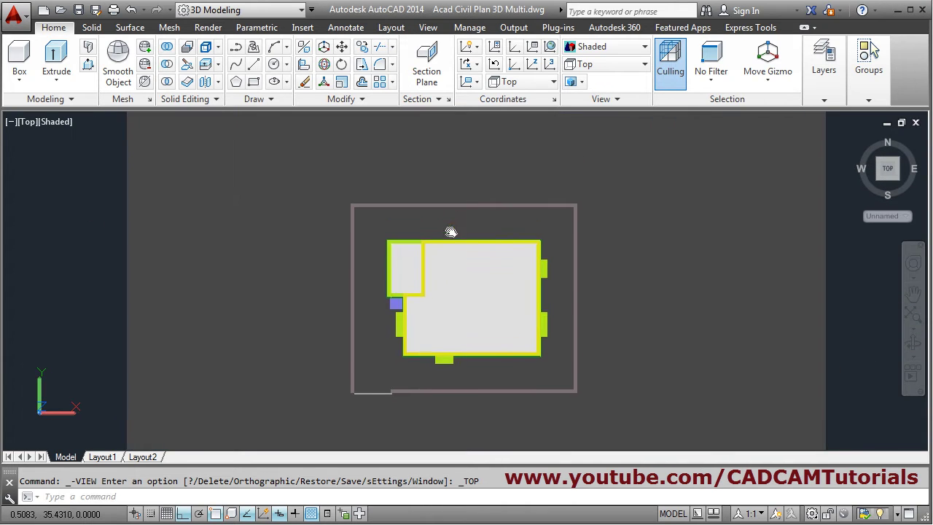
pyautogui.click(599, 50)
pyautogui.click(601, 88)
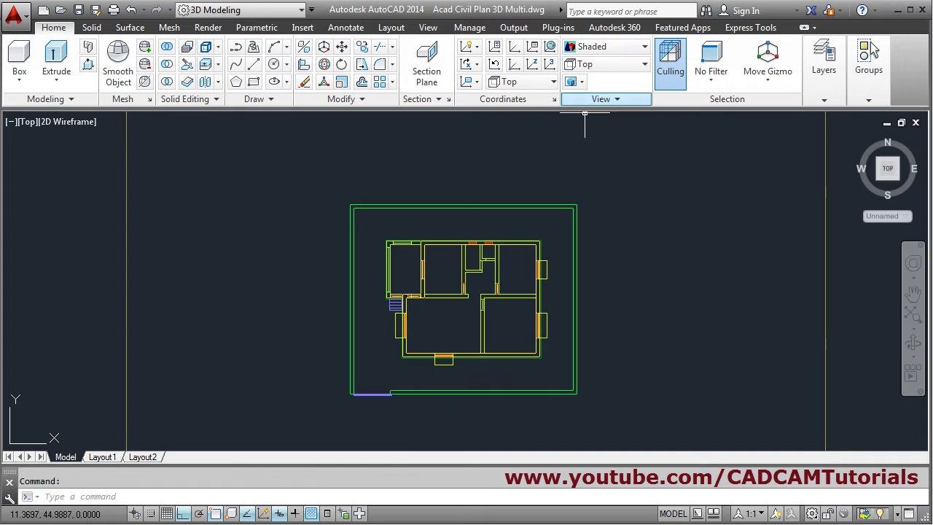
pyautogui.scroll(2, 471, 344)
pyautogui.scroll(2, 471, 344)
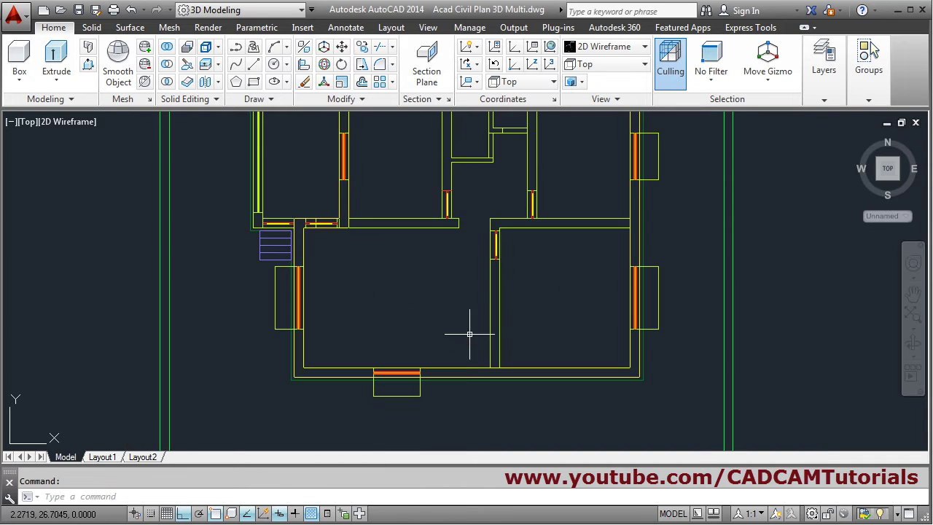
pyautogui.moveTo(475, 328); pyautogui.dragTo(492, 368, button='middle')
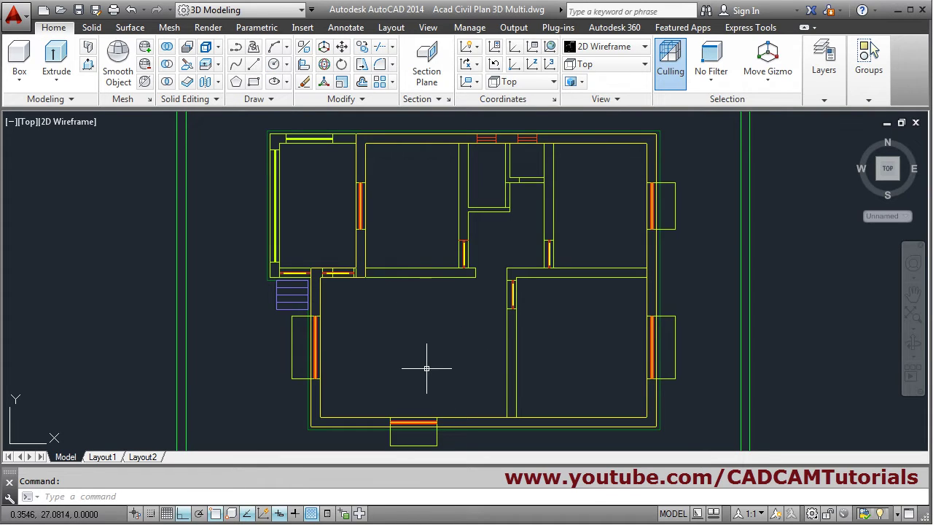
# Draw a center-radius circle in the large lower-left room, then orbit into 3D.
pyautogui.click(276, 65)
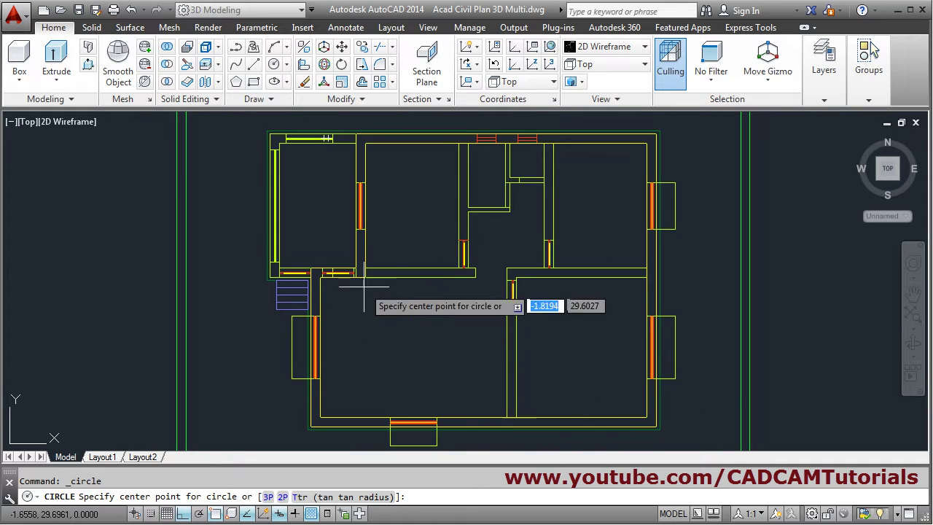
pyautogui.click(414, 346)
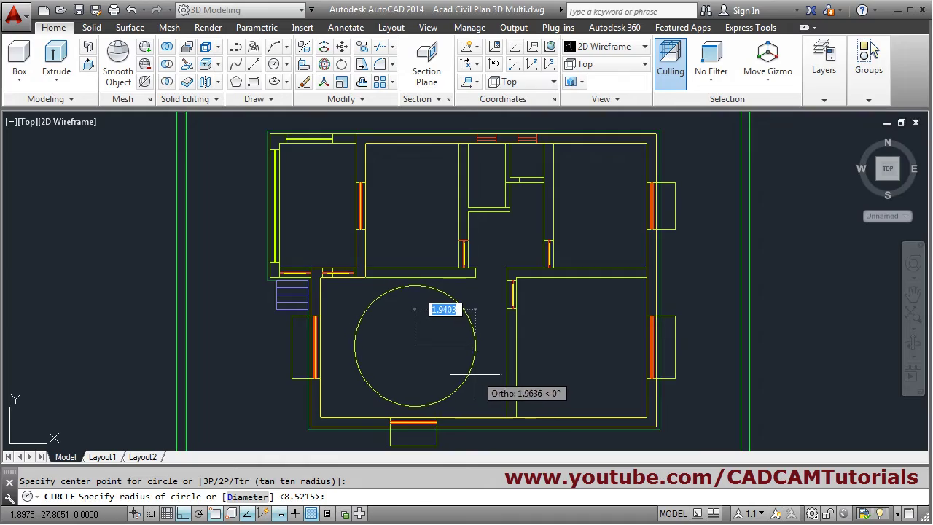
pyautogui.click(474, 374)
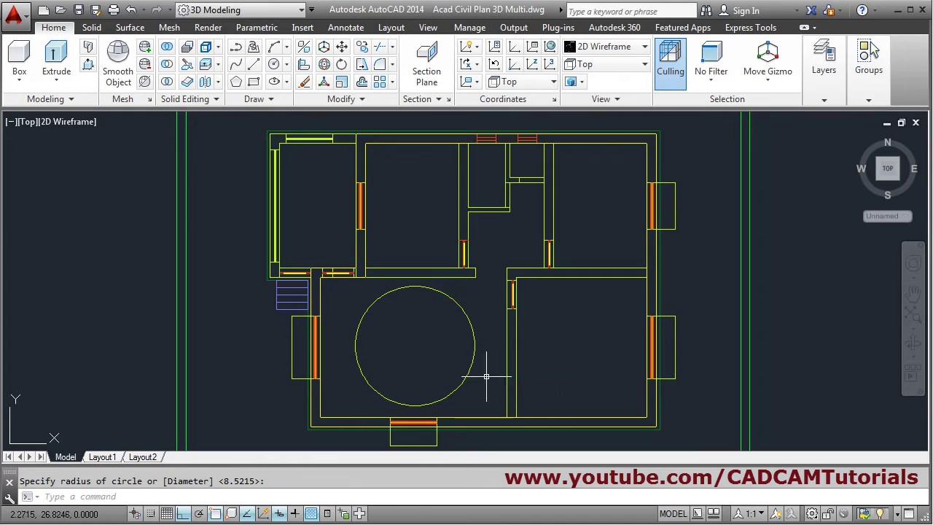
pyautogui.keyDown('shift'); pyautogui.moveTo(507, 413); pyautogui.dragTo(533, 330, button='middle'); pyautogui.keyUp('shift')
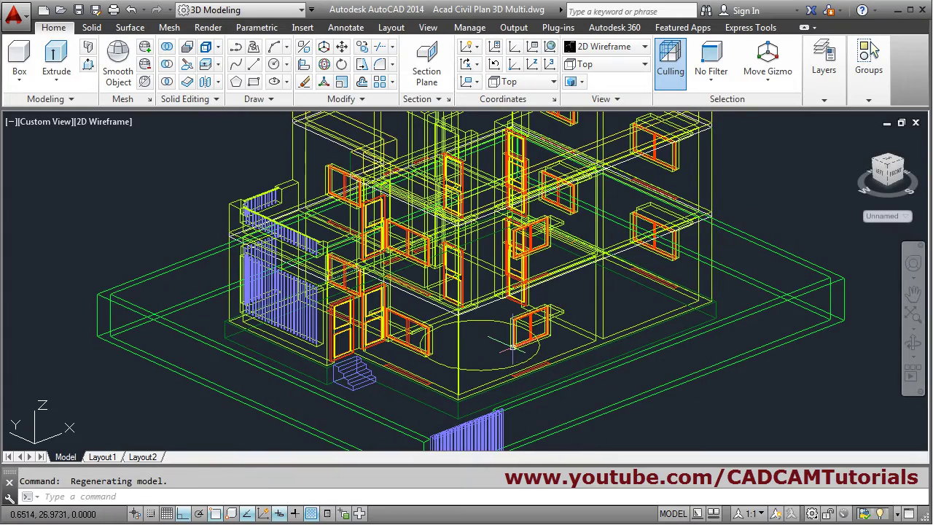
# Move the new circle straight up to a higher level.
pyautogui.press('Return')
pyautogui.click(483, 369)
pyautogui.press('Return')
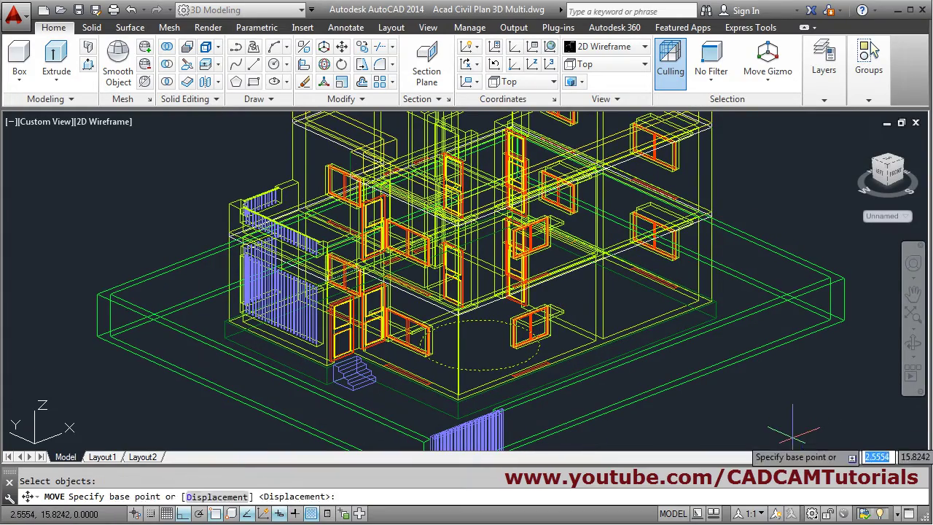
pyautogui.click(787, 437)
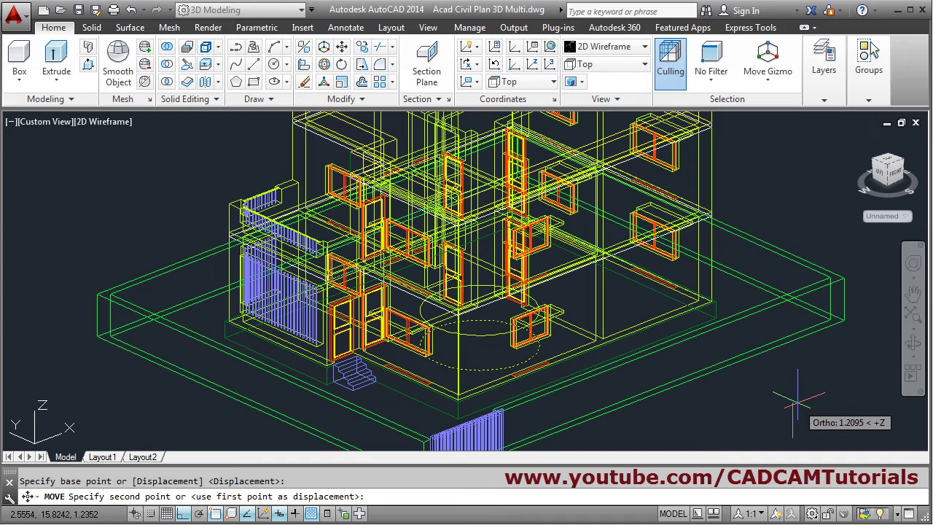
pyautogui.click(798, 399)
pyautogui.scroll(3, 760, 385)
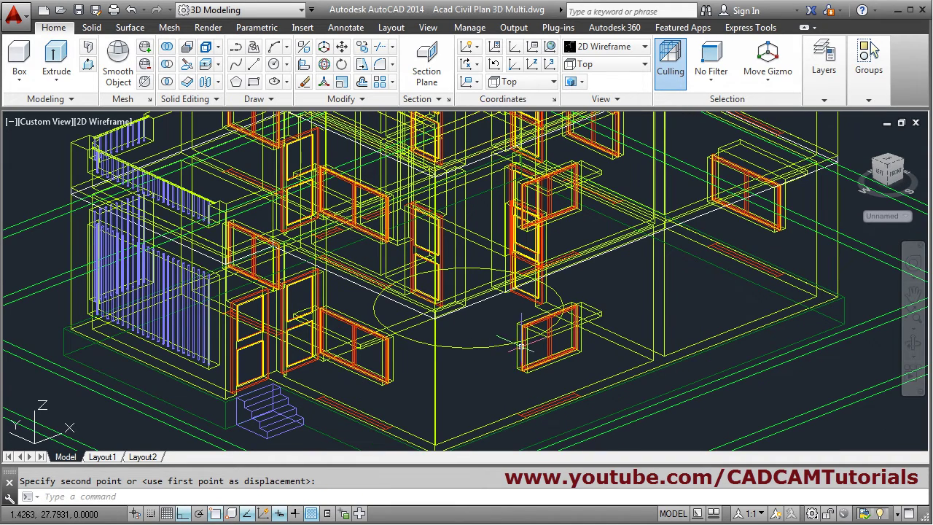
# Draw a vertical line down from the raised circle's centre, then run ANIPATH.
pyautogui.write('L')
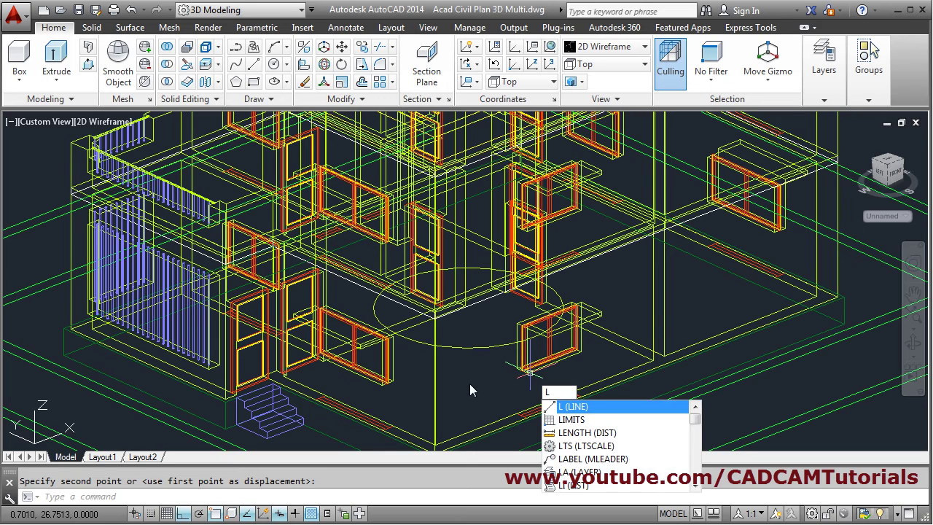
pyautogui.press('Return')
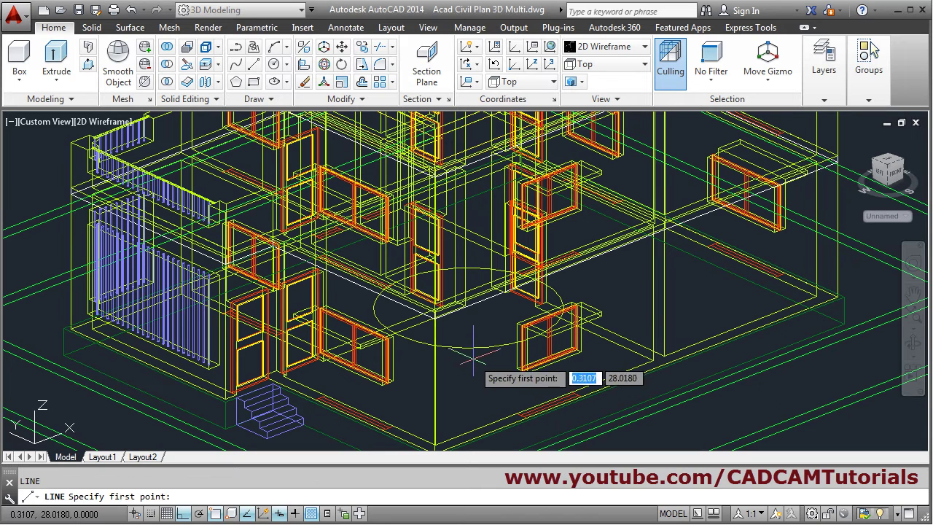
pyautogui.click(469, 307)
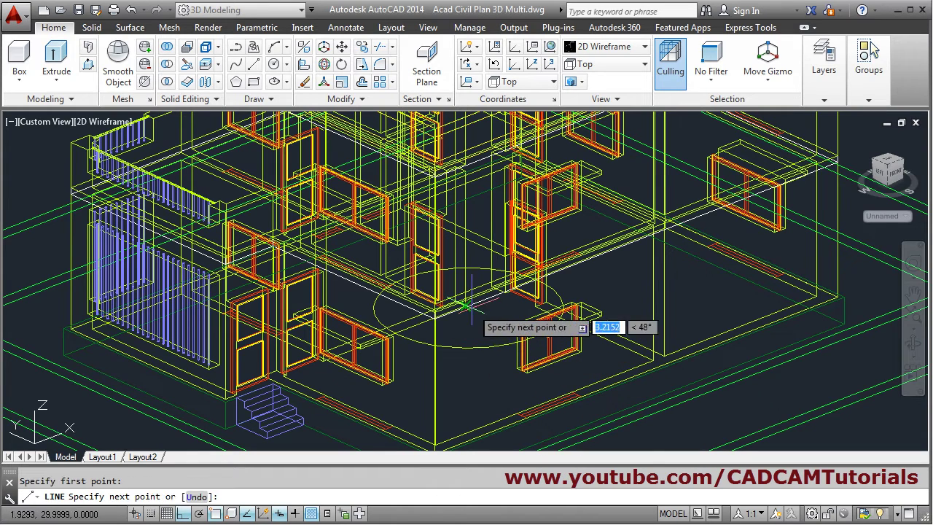
pyautogui.click(468, 367)
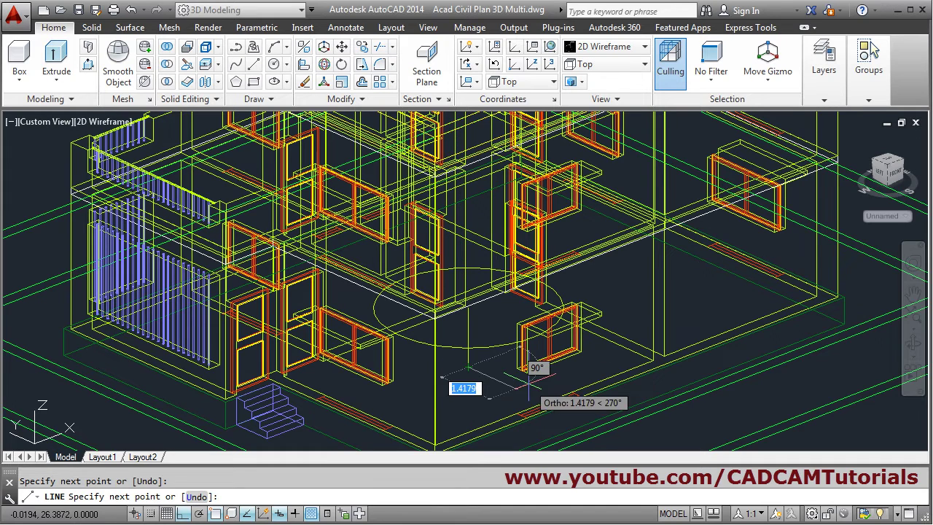
pyautogui.press('Escape')
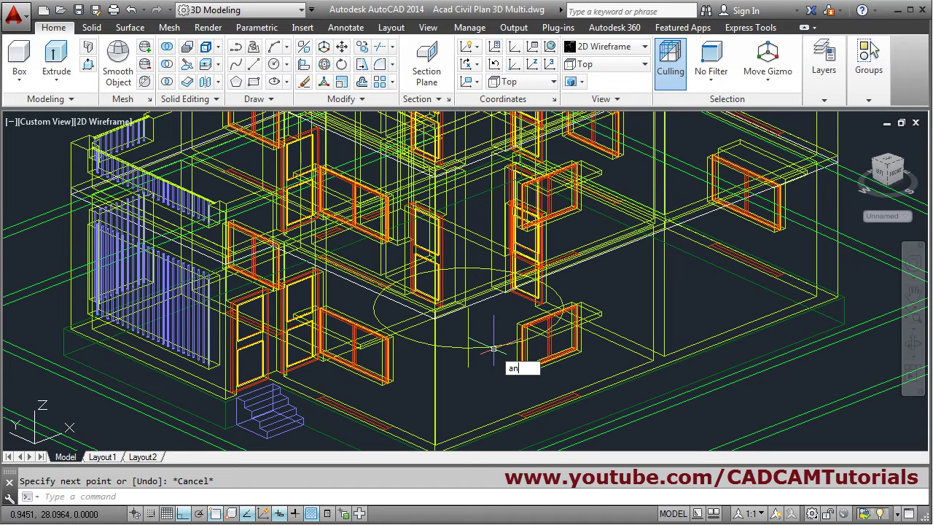
pyautogui.write('anipath')
pyautogui.press('Return')
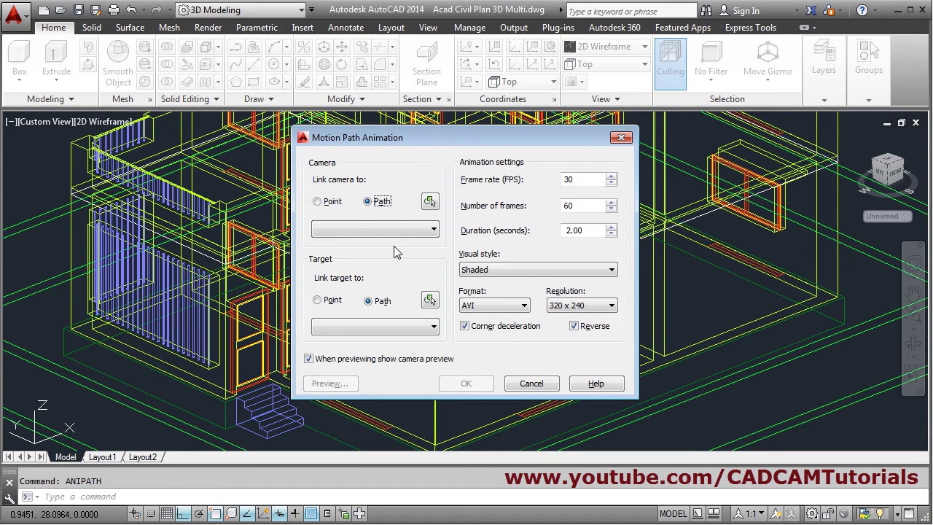
# Link the animation camera to a picked point and the target to Path1.
pyautogui.click(430, 201)
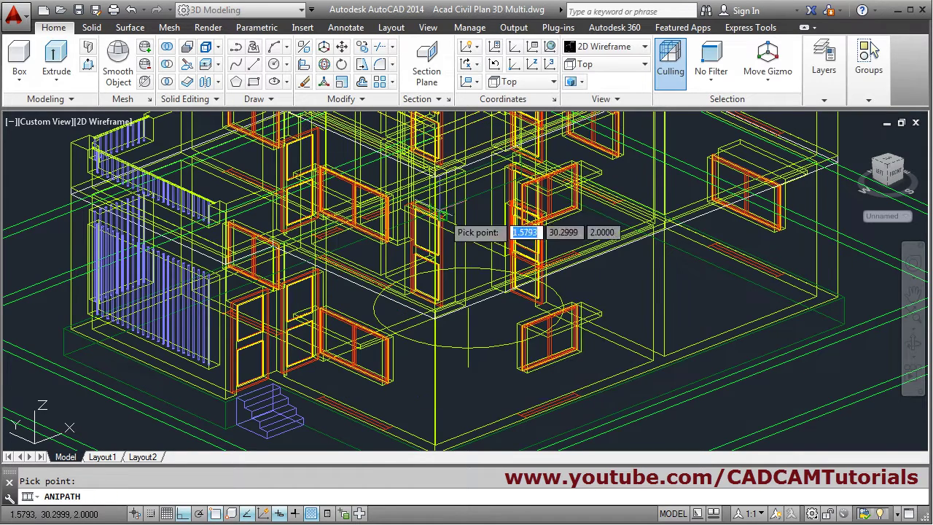
pyautogui.click(474, 370)
pyautogui.click(441, 284)
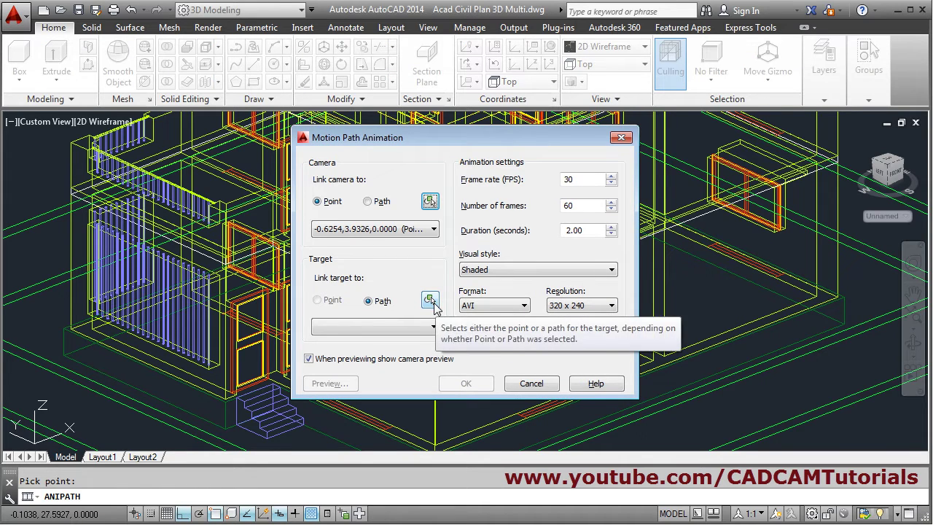
pyautogui.click(430, 300)
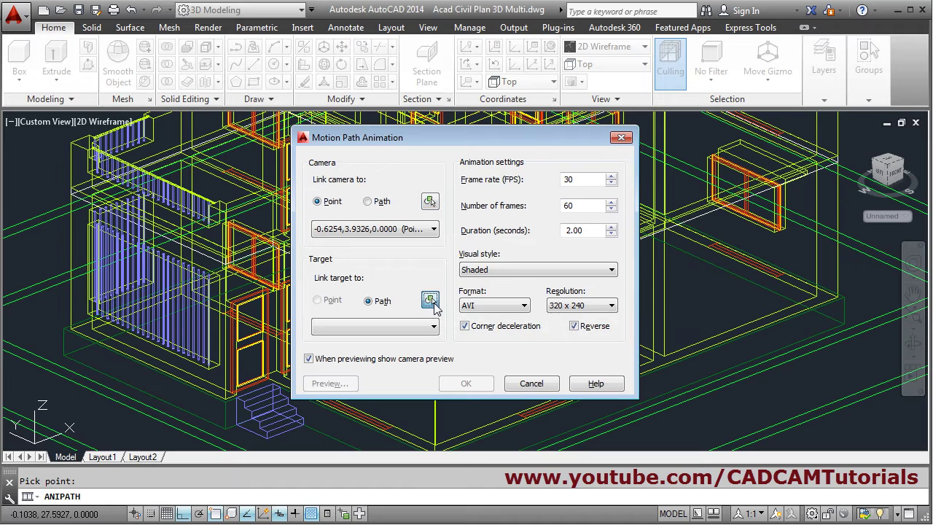
pyautogui.click(487, 356)
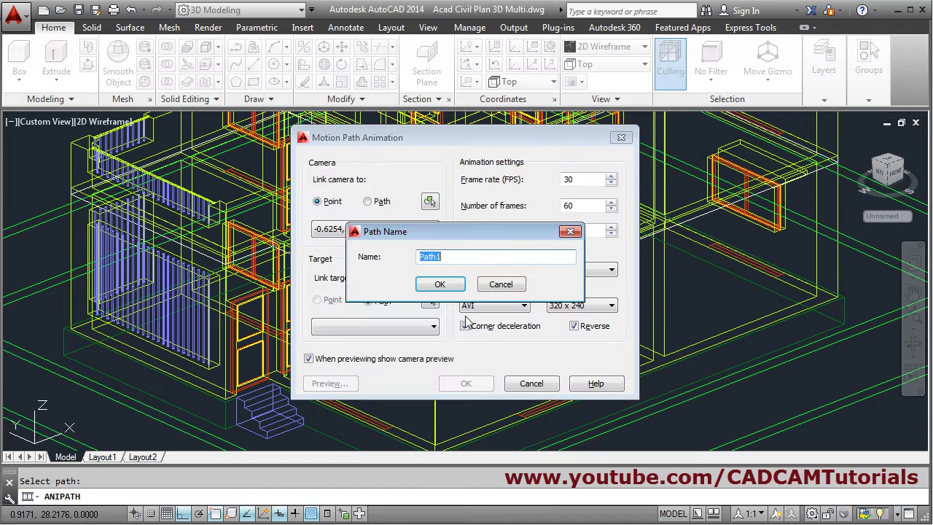
pyautogui.click(441, 284)
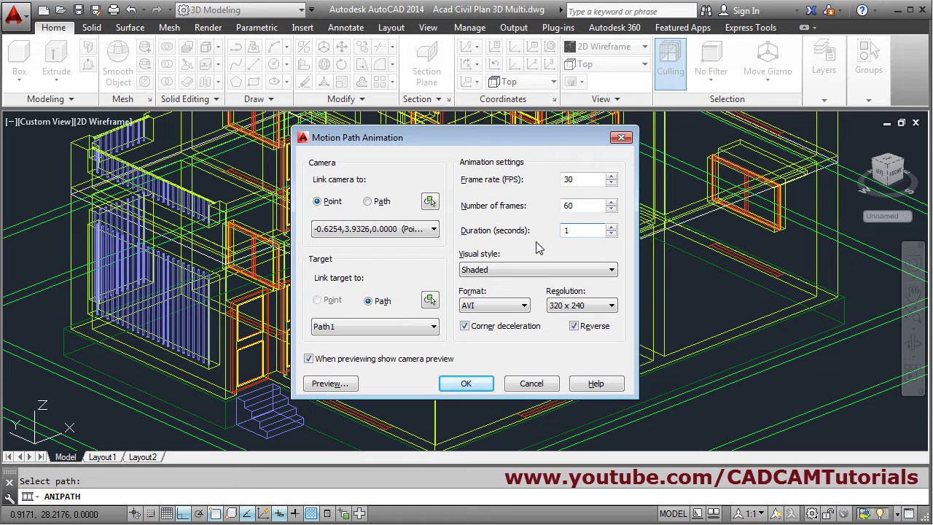
# Preview and replay the 10-second, 300-frame animation, then cancel without making a movie.
pyautogui.click(329, 383)
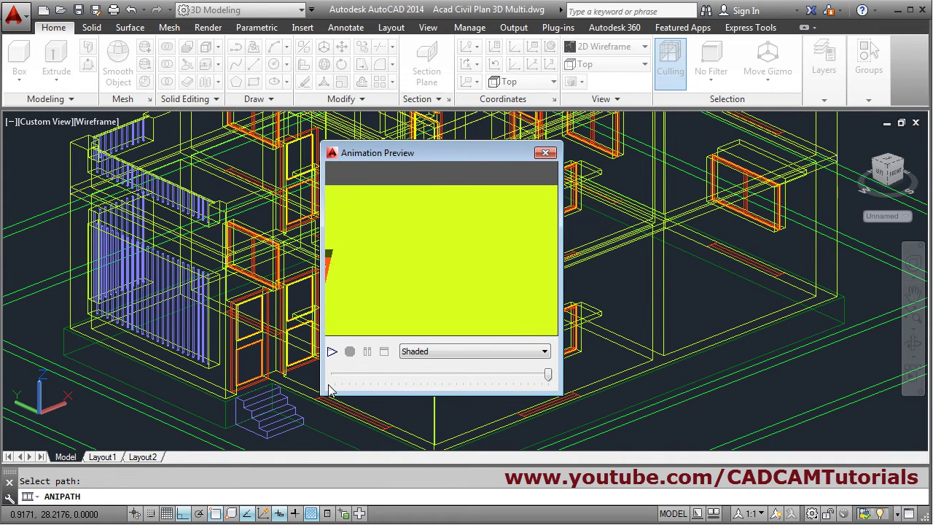
pyautogui.click(331, 352)
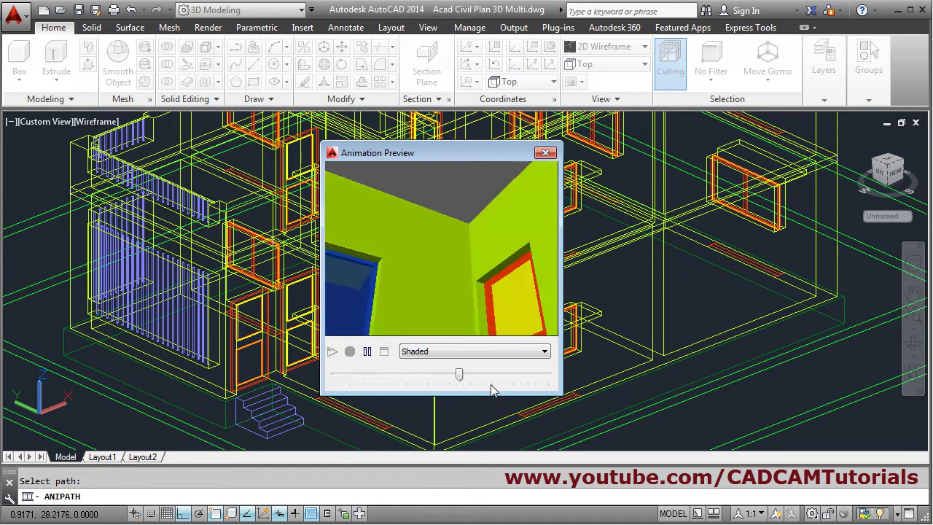
pyautogui.click(545, 153)
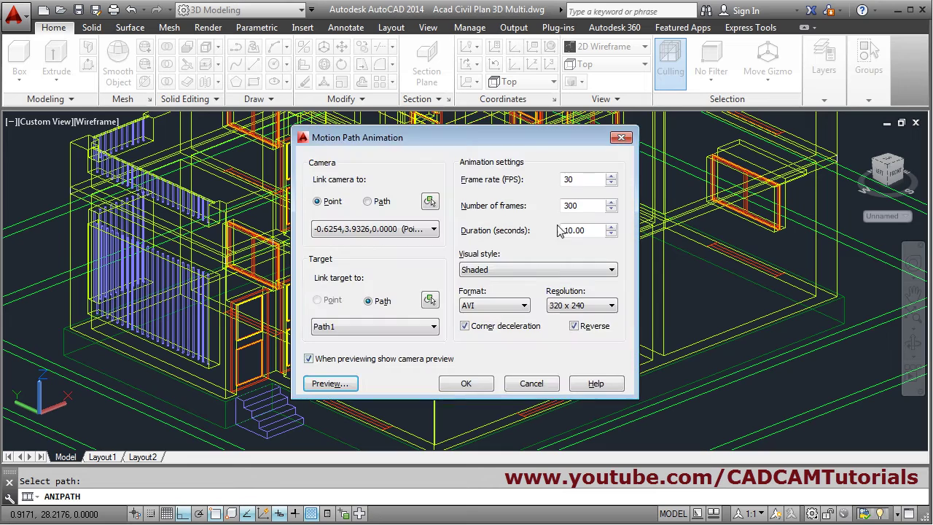
pyautogui.click(531, 383)
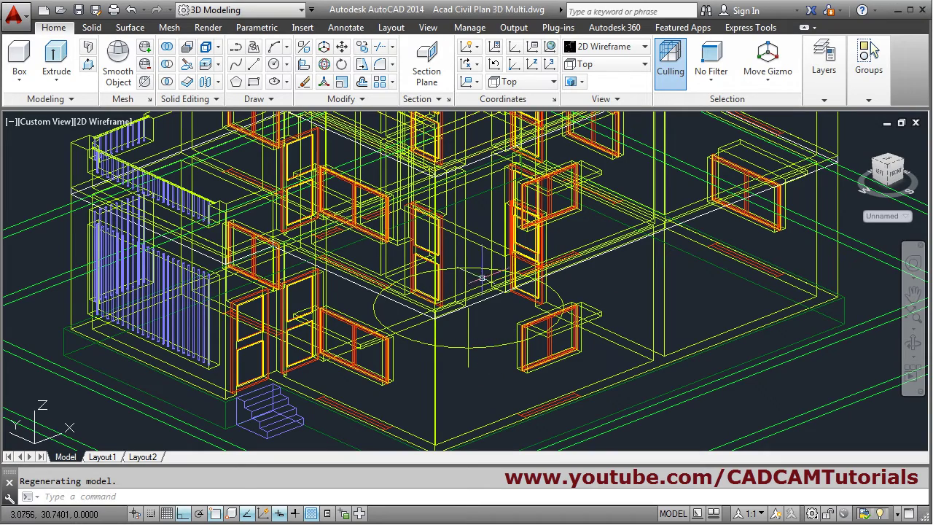
# Reposition the house and switch to the Top plan view.
pyautogui.moveTo(492, 319); pyautogui.dragTo(541, 329, button='middle')
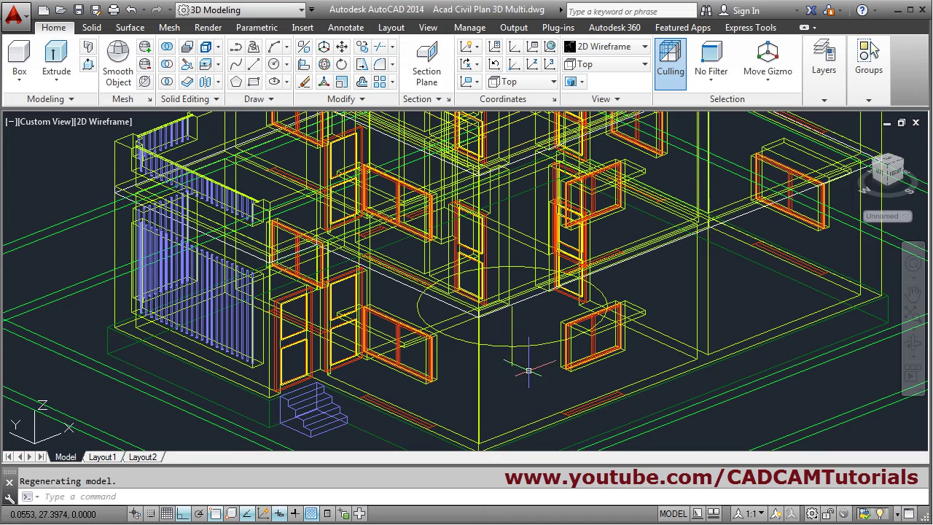
pyautogui.scroll(-2, 535, 348)
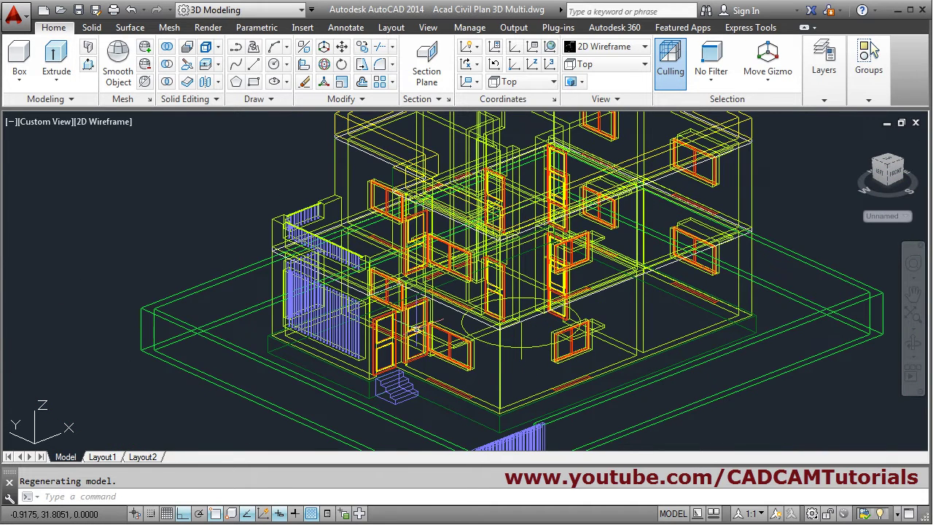
pyautogui.click(604, 64)
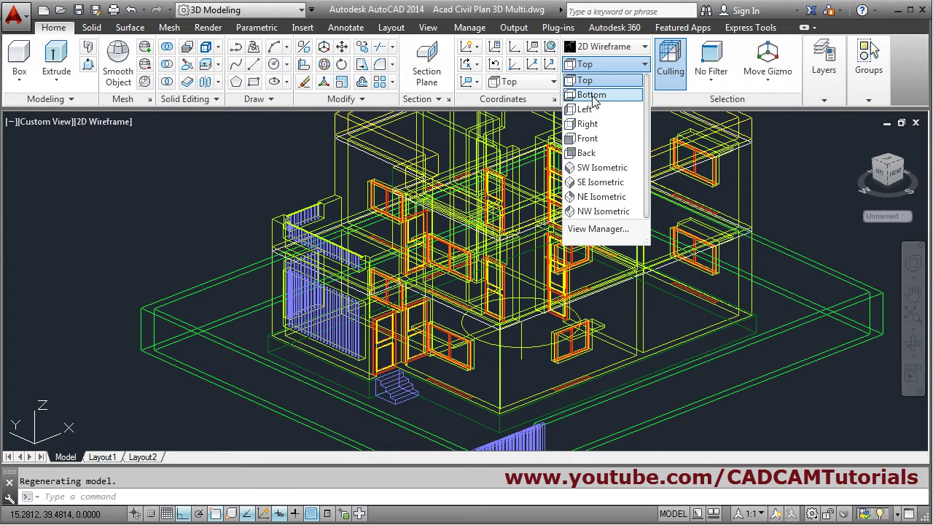
pyautogui.click(587, 80)
pyautogui.scroll(2, 448, 299)
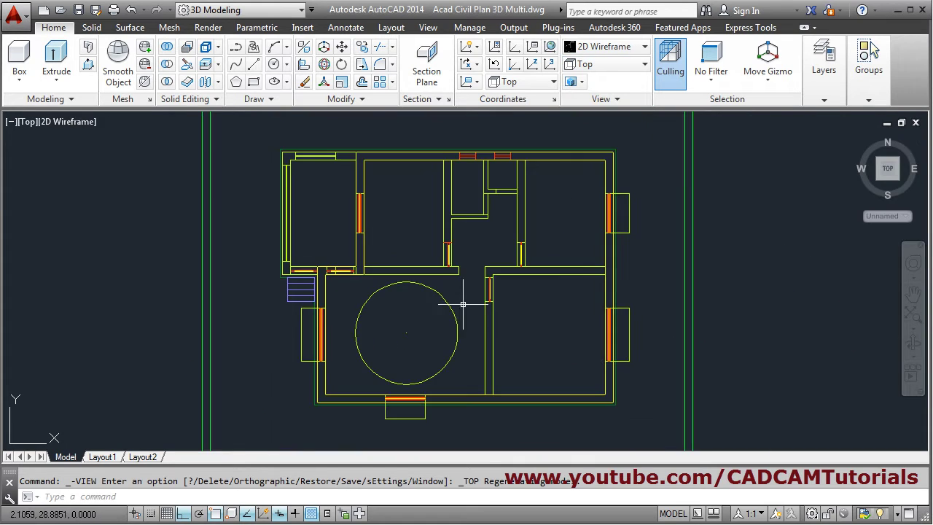
# Erase the raised circle path and its vertical line from the large lower-left room.
pyautogui.write('e')
pyautogui.press('Return')
pyautogui.click(460, 291)
pyautogui.click(389, 355)
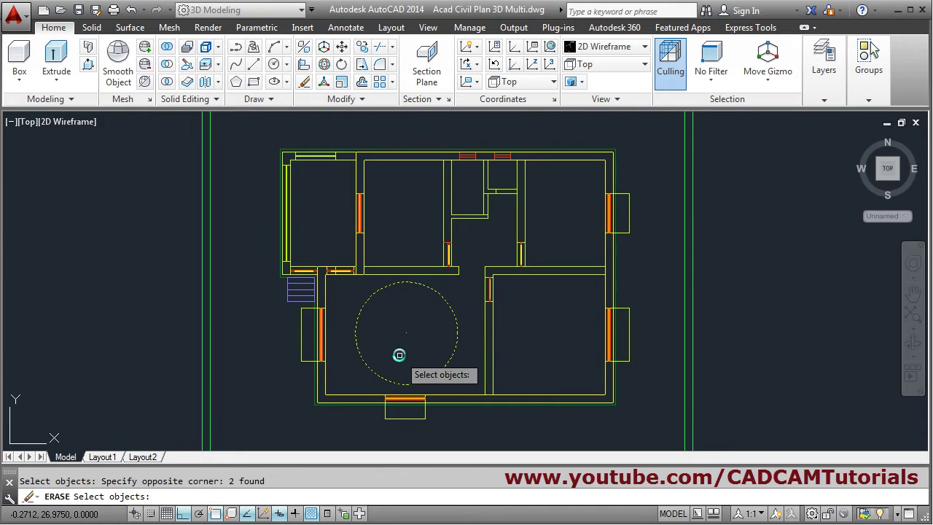
pyautogui.press('Return')
pyautogui.scroll(3, 427, 308)
pyautogui.scroll(-3, 427, 312)
pyautogui.moveTo(427, 312); pyautogui.dragTo(422, 321, button='middle')
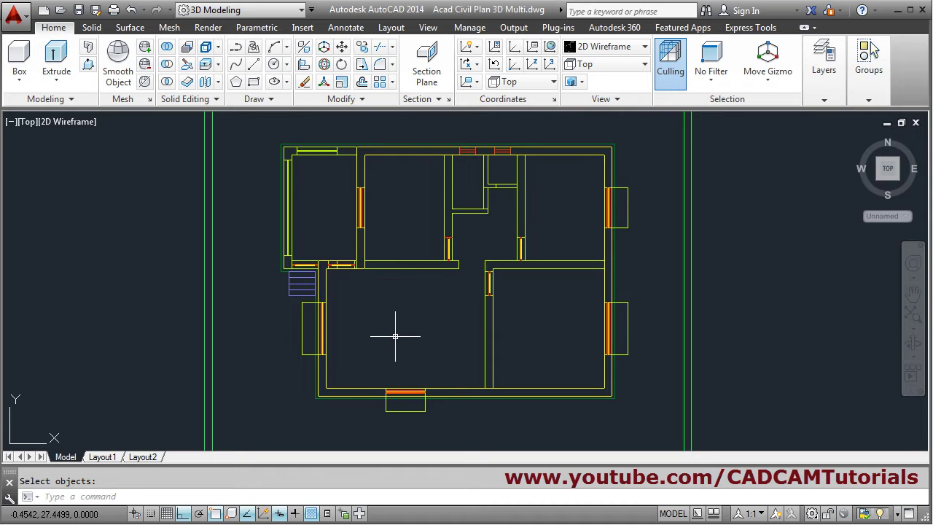
# Start a polyline with Object Snap off, routing it around the lower-left and lower-right rooms.
pyautogui.click(236, 49)
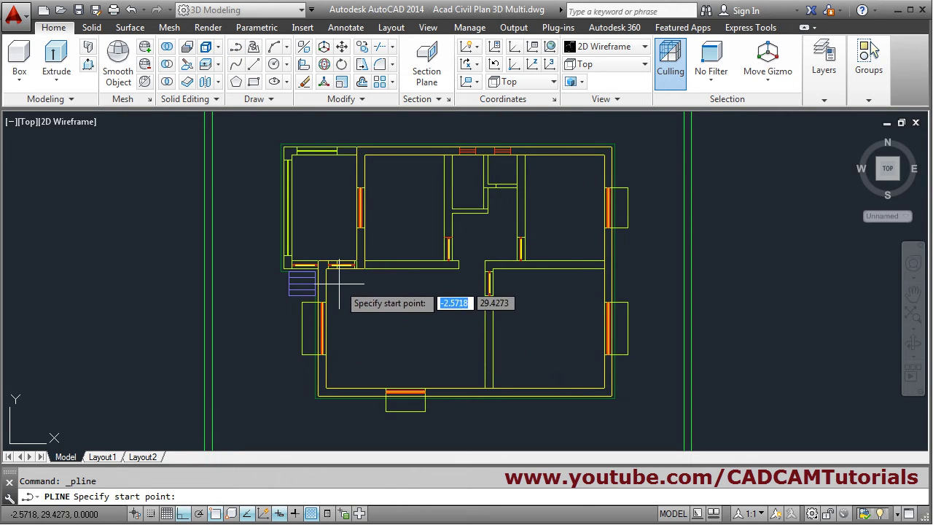
pyautogui.scroll(2, 340, 286)
pyautogui.scroll(-2, 340, 287)
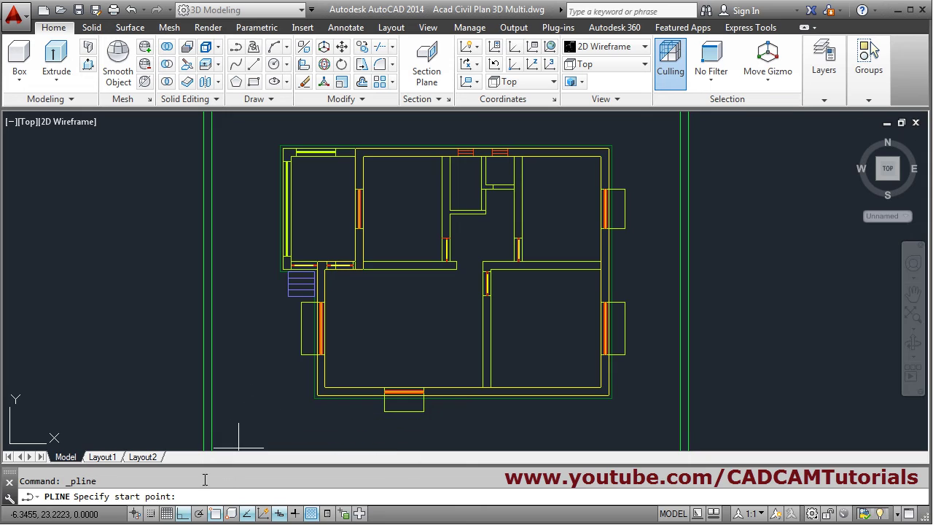
pyautogui.click(216, 515)
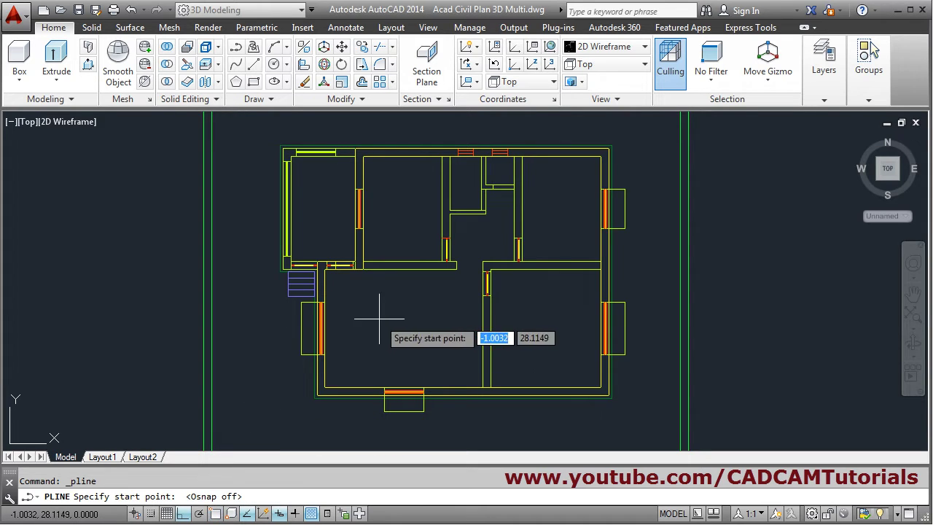
pyautogui.click(332, 277)
pyautogui.click(331, 379)
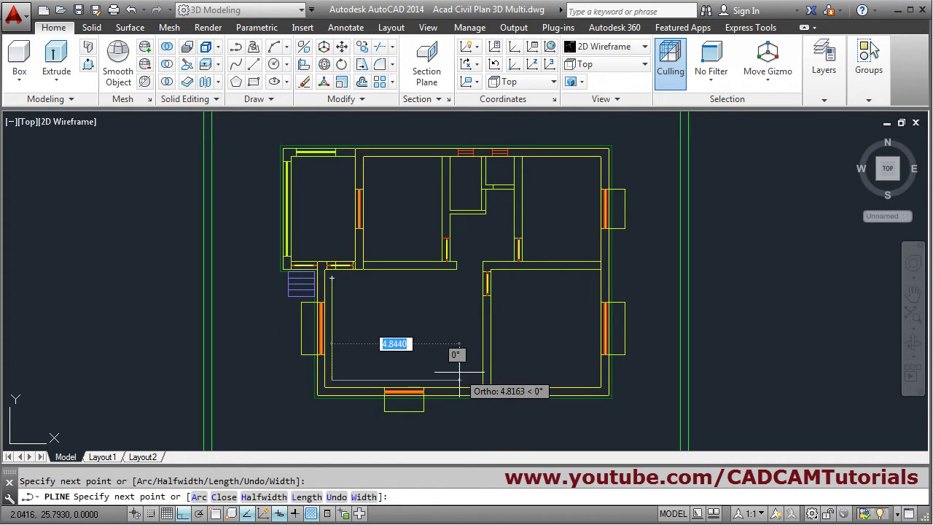
pyautogui.click(474, 379)
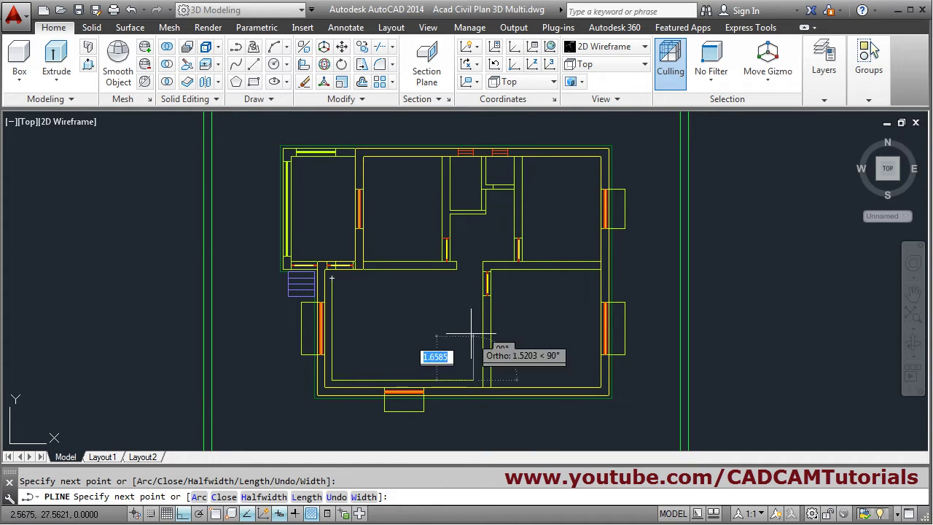
pyautogui.click(475, 291)
pyautogui.click(495, 291)
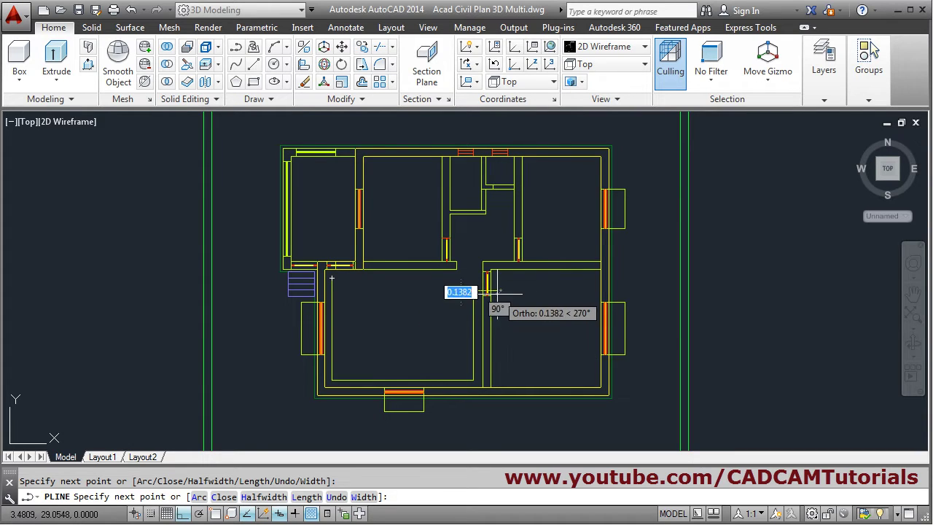
pyautogui.click(498, 380)
pyautogui.click(597, 380)
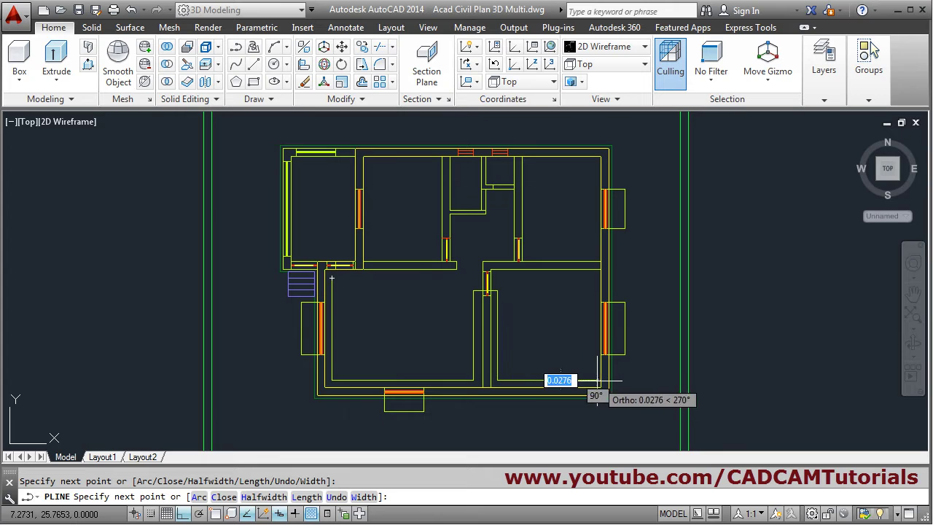
pyautogui.click(591, 276)
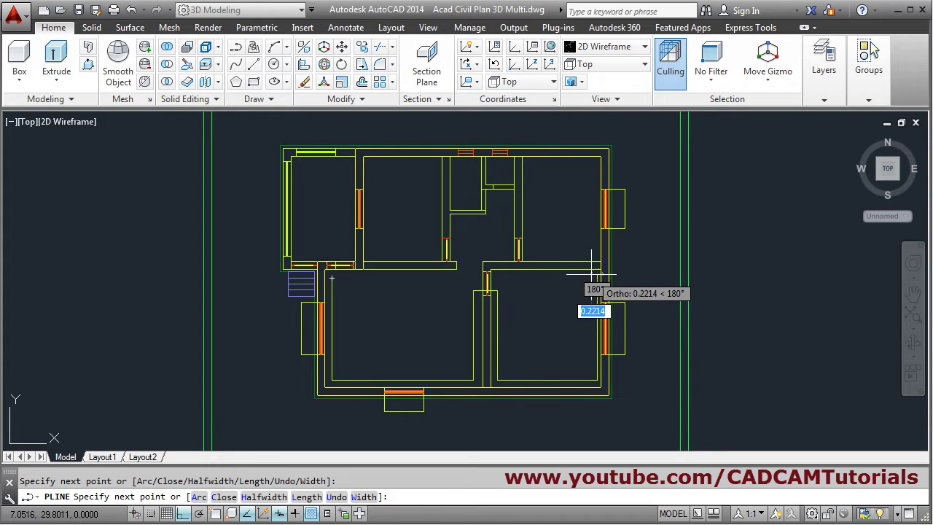
# Continue the path through the corridor, upper-right, upper-middle and upper-left rooms, then end it.
pyautogui.click(483, 276)
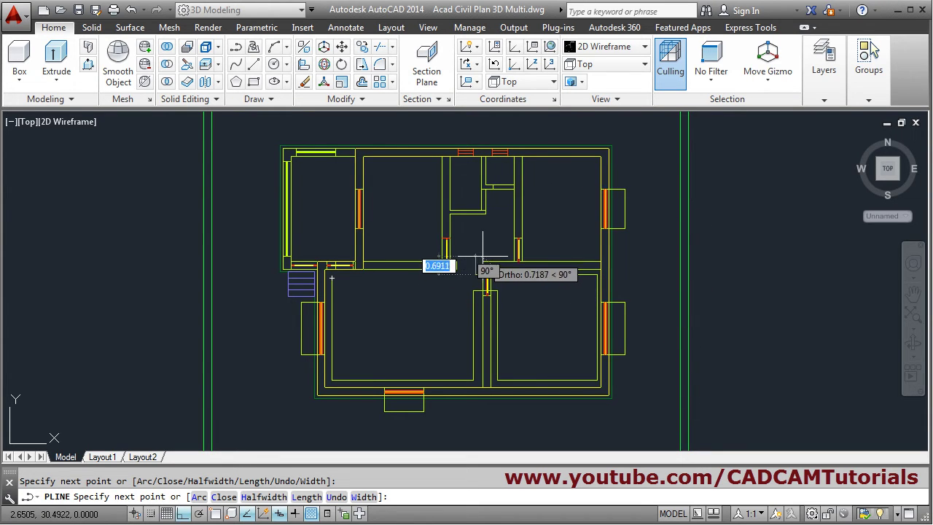
pyautogui.click(483, 255)
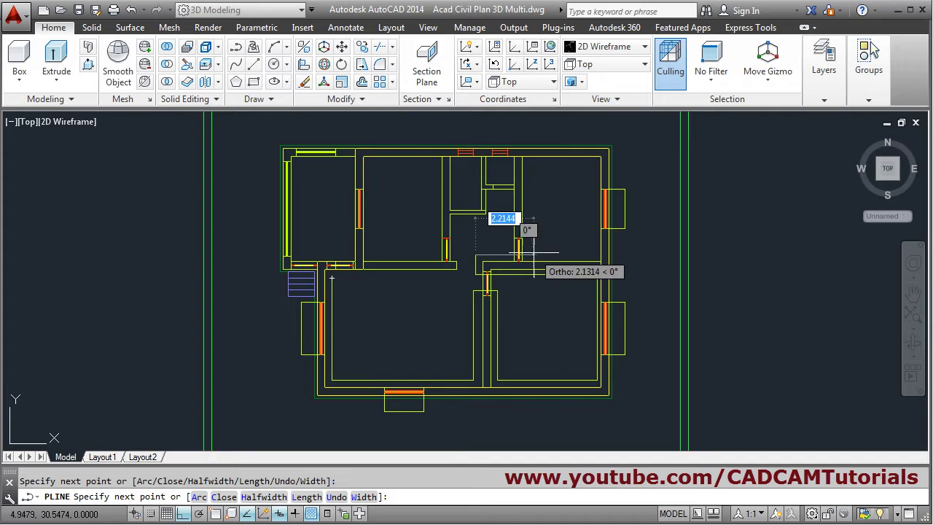
pyautogui.click(595, 255)
pyautogui.click(586, 163)
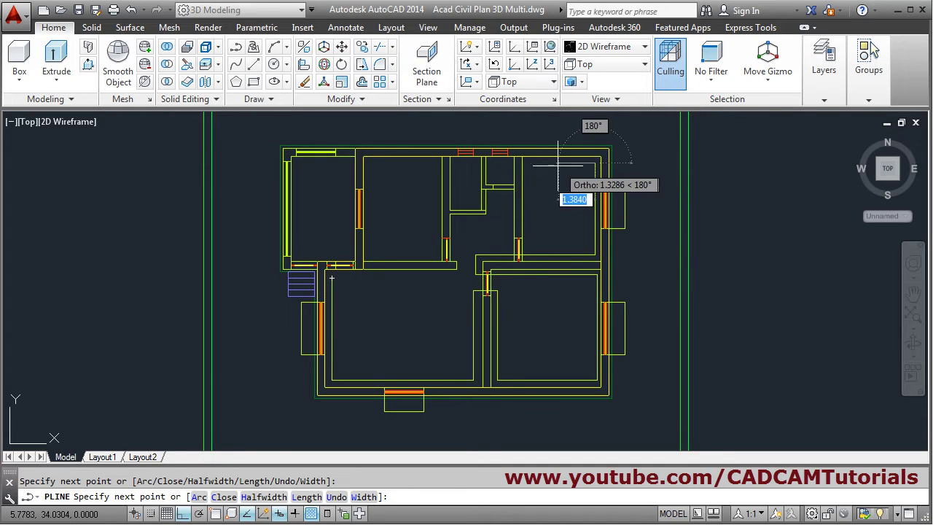
pyautogui.click(530, 163)
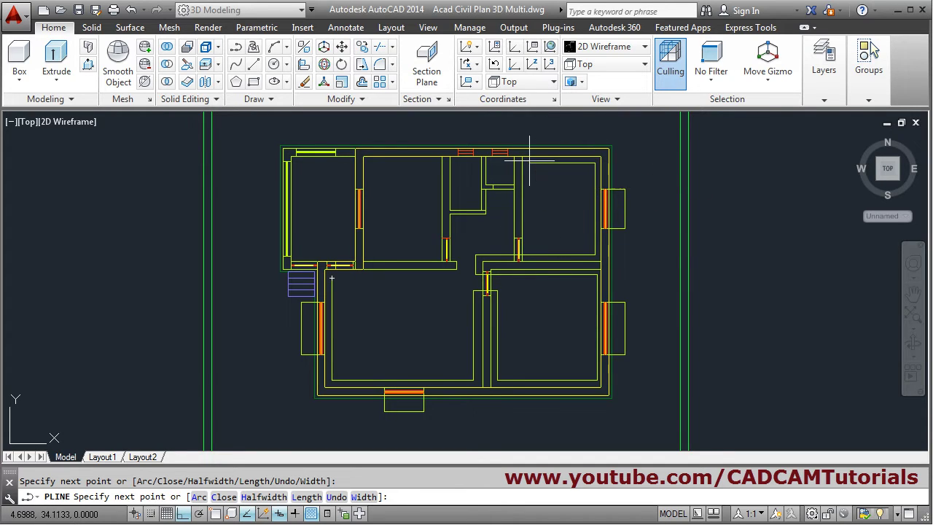
pyautogui.click(530, 244)
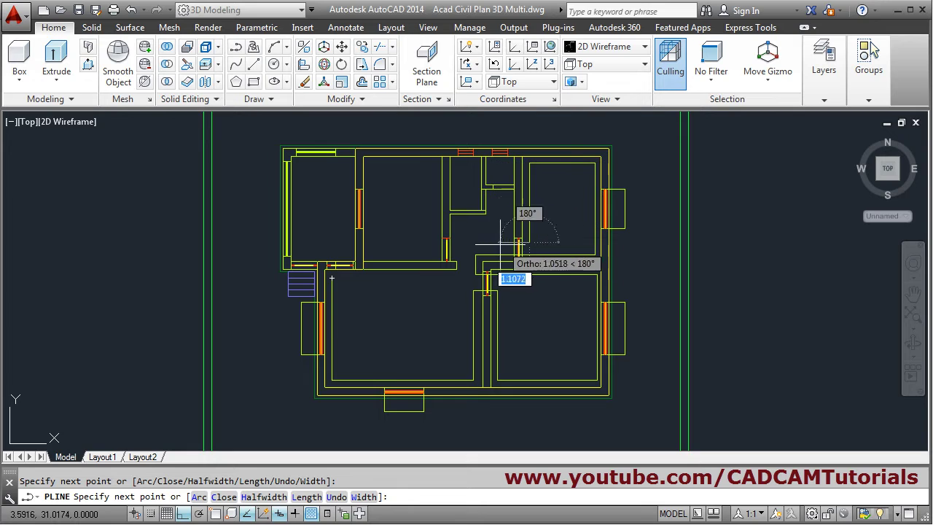
pyautogui.click(434, 243)
pyautogui.click(434, 159)
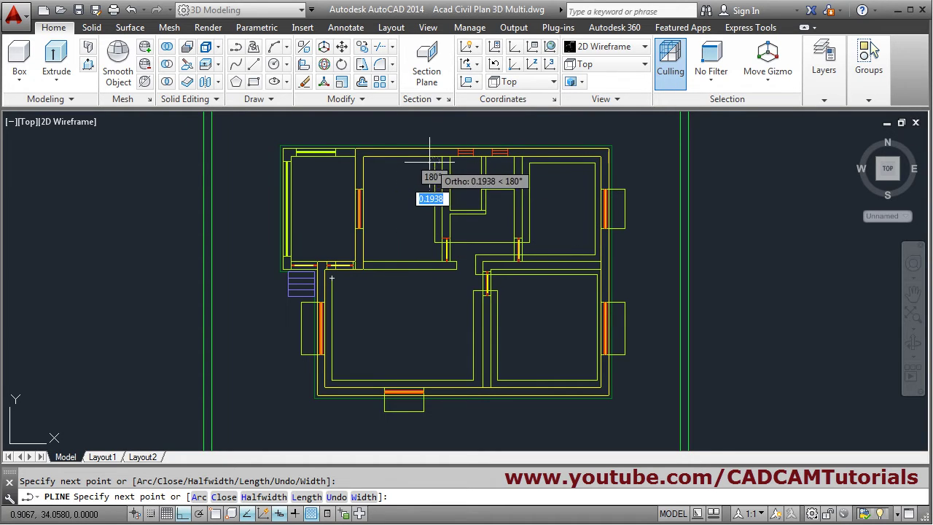
pyautogui.click(370, 164)
pyautogui.click(370, 255)
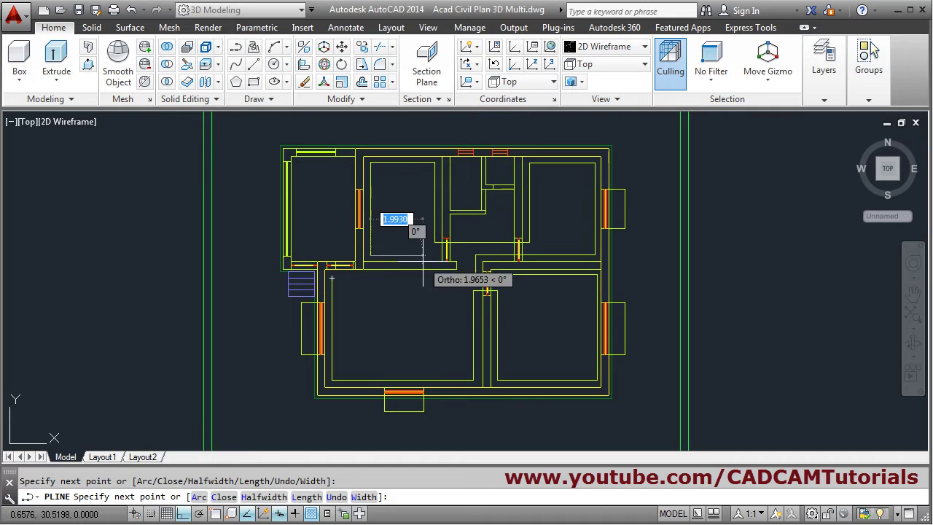
pyautogui.click(434, 255)
pyautogui.press('Return')
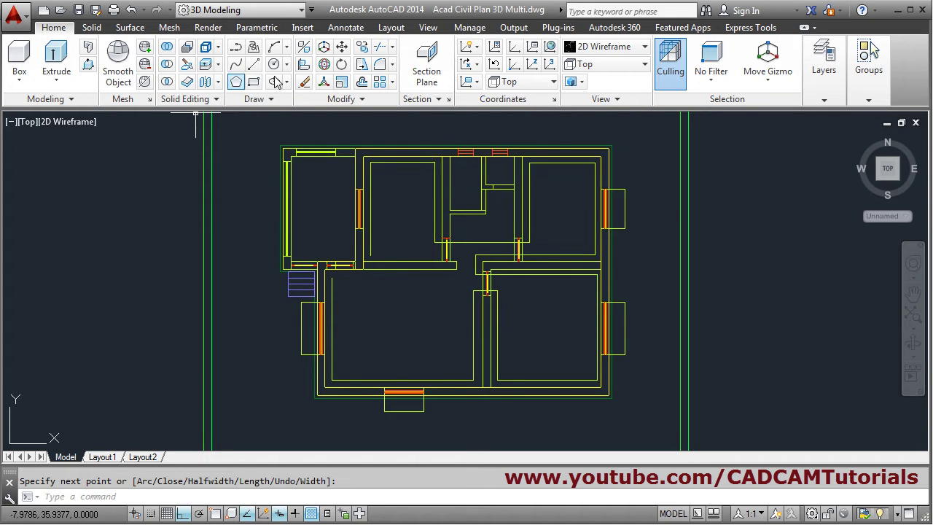
# Begin a second polyline in the lower-left room, winding it through the adjoining lower room.
pyautogui.click(237, 48)
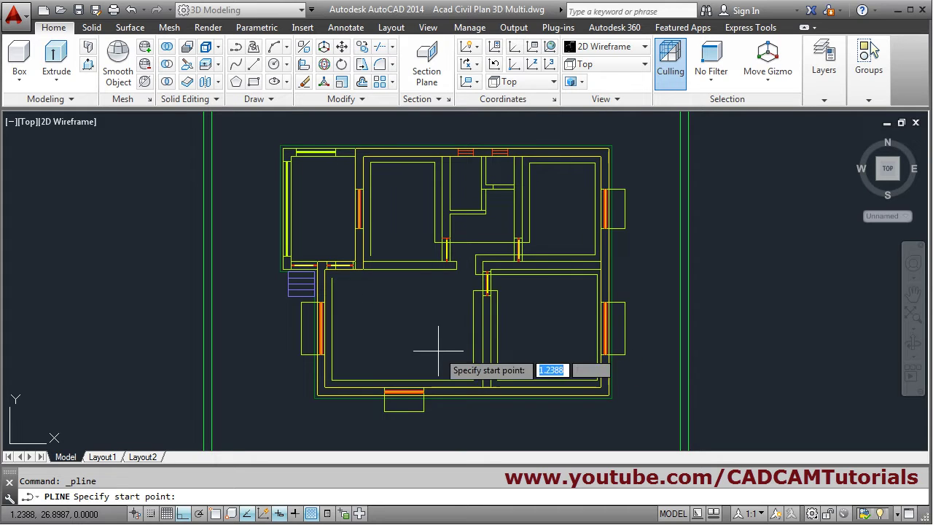
pyautogui.click(361, 326)
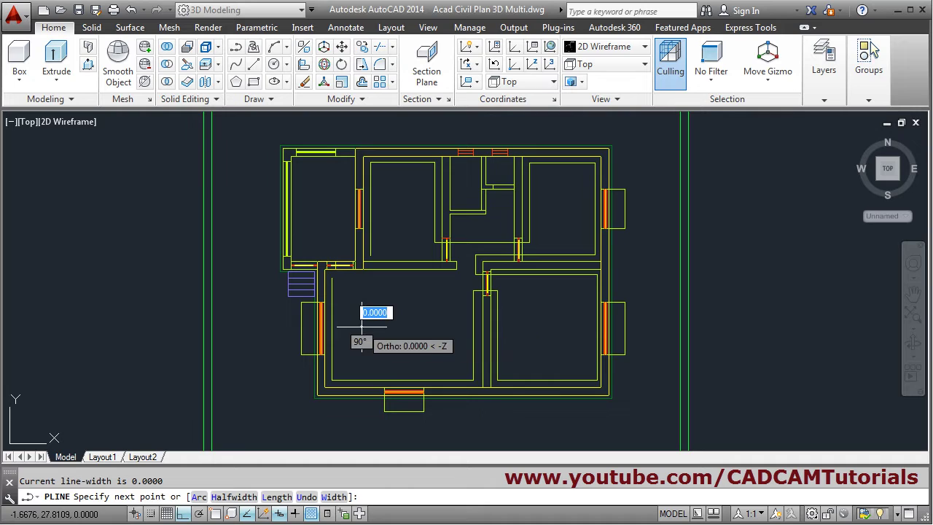
pyautogui.click(450, 326)
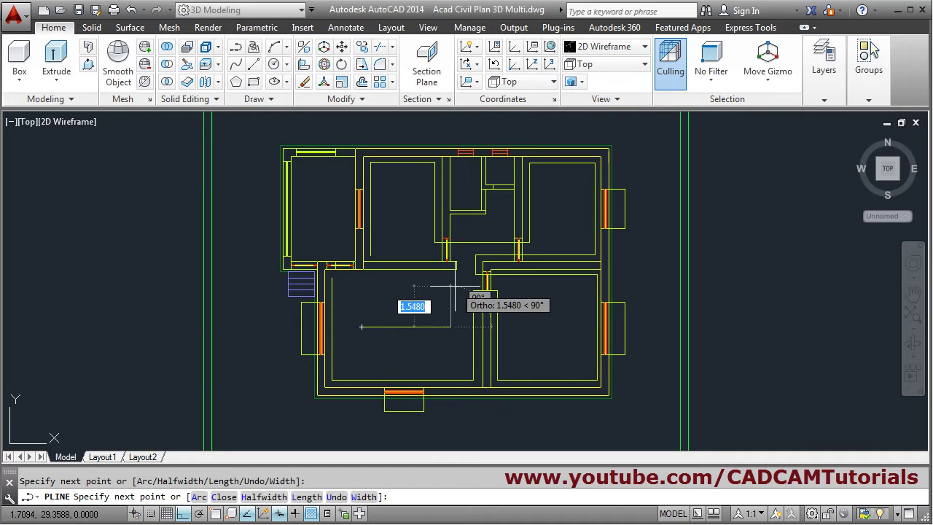
pyautogui.click(451, 286)
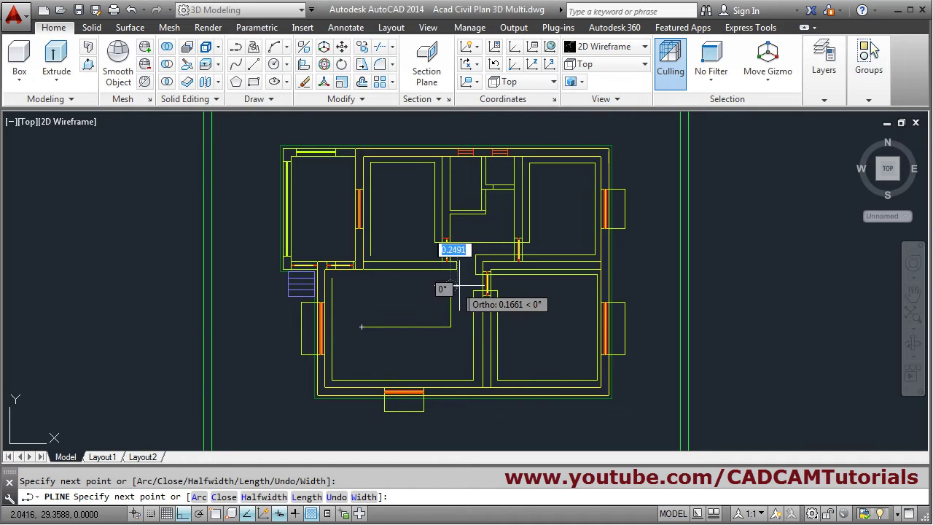
pyautogui.click(535, 290)
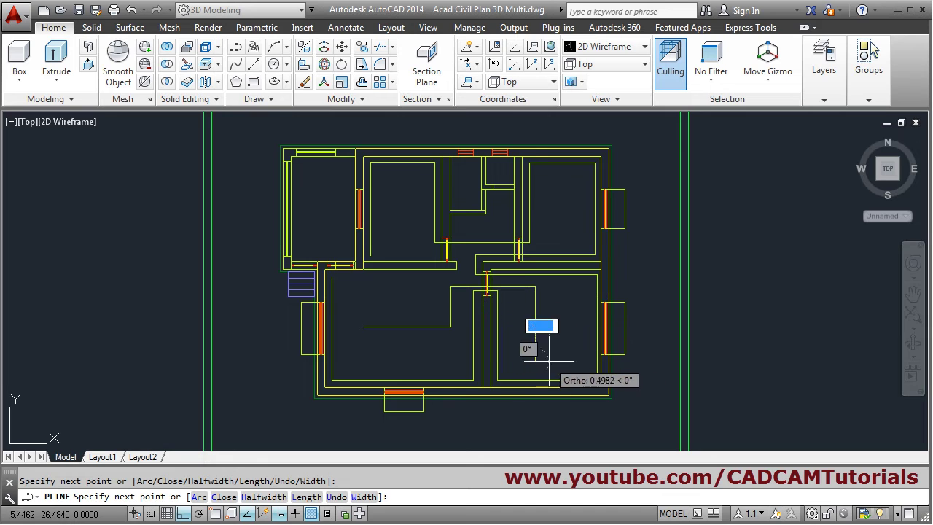
pyautogui.click(535, 361)
pyautogui.click(554, 361)
pyautogui.click(554, 280)
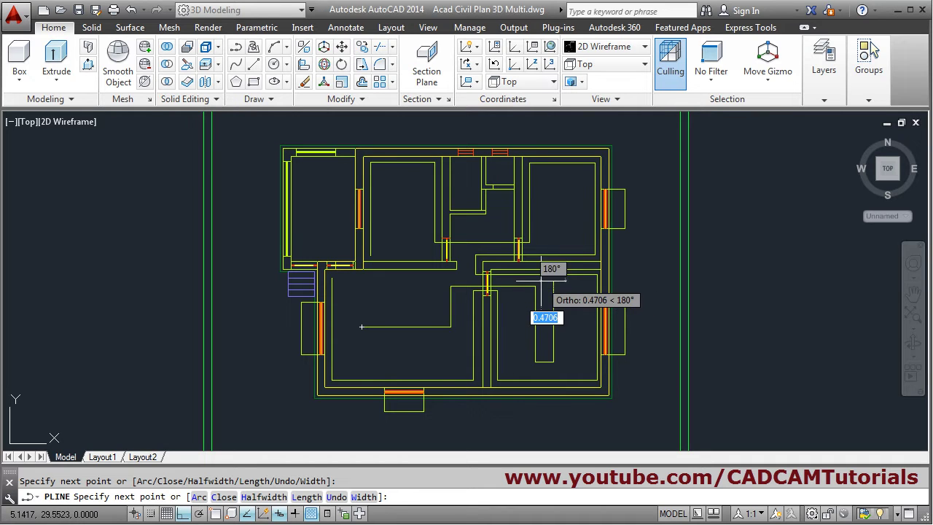
pyautogui.click(468, 281)
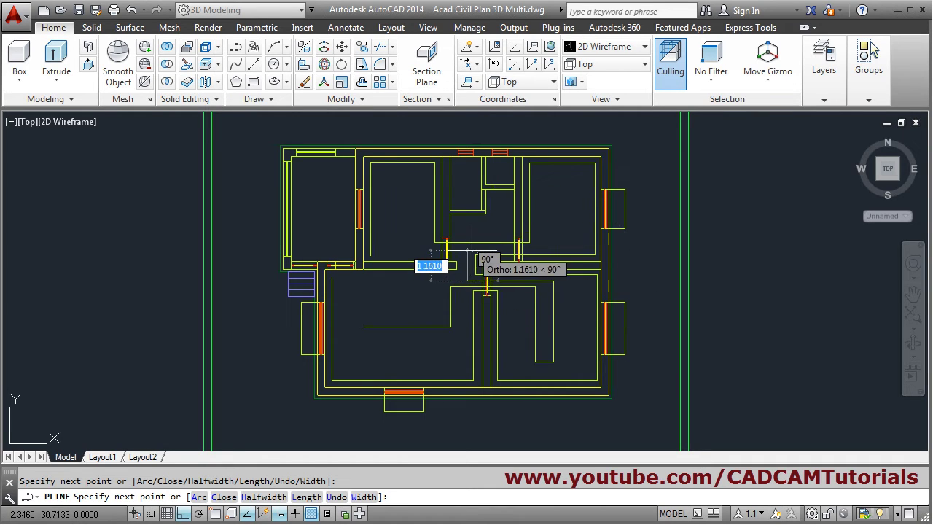
# Extend the path along the corridor into the top-right and upper-middle rooms, then finish it.
pyautogui.click(471, 254)
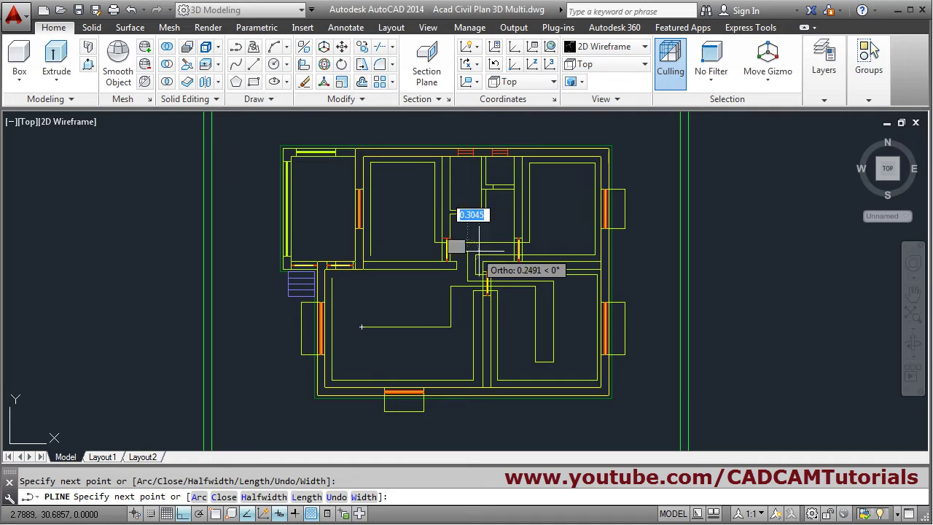
pyautogui.click(583, 252)
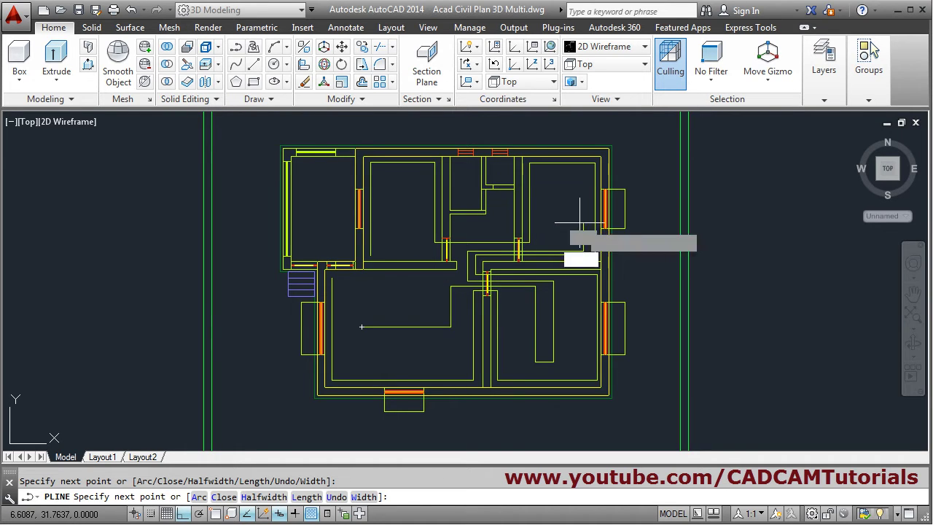
pyautogui.click(566, 187)
pyautogui.click(554, 185)
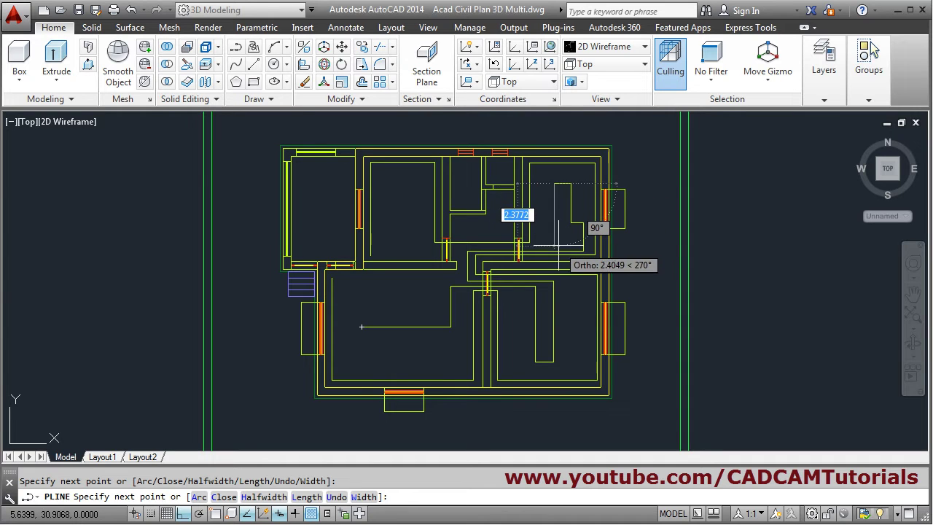
pyautogui.click(556, 245)
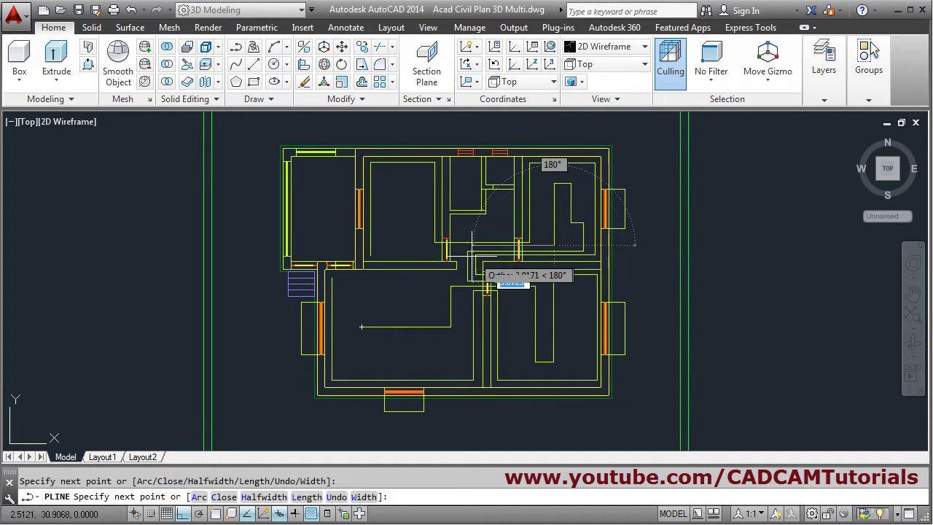
pyautogui.click(406, 245)
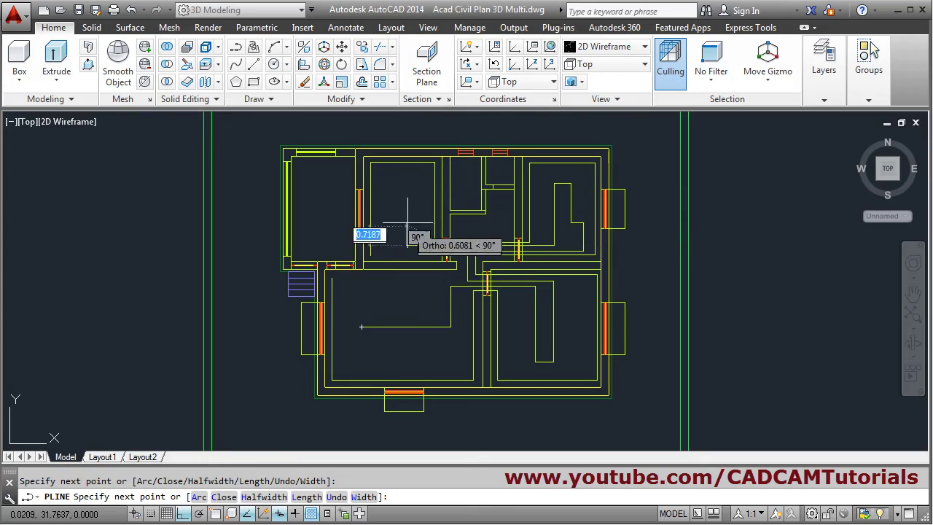
pyautogui.click(406, 183)
pyautogui.press('Return')
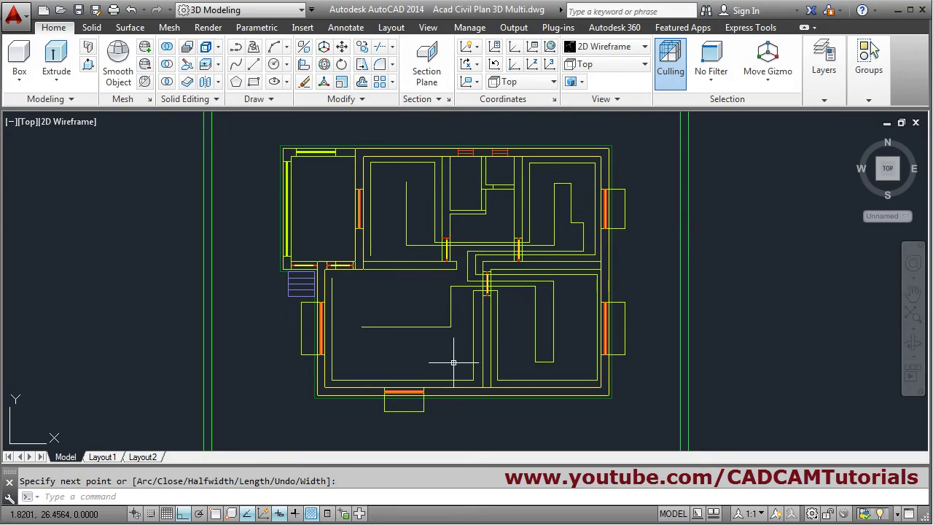
pyautogui.keyDown('shift'); pyautogui.moveTo(453, 362); pyautogui.dragTo(505, 269, button='middle'); pyautogui.keyUp('shift')
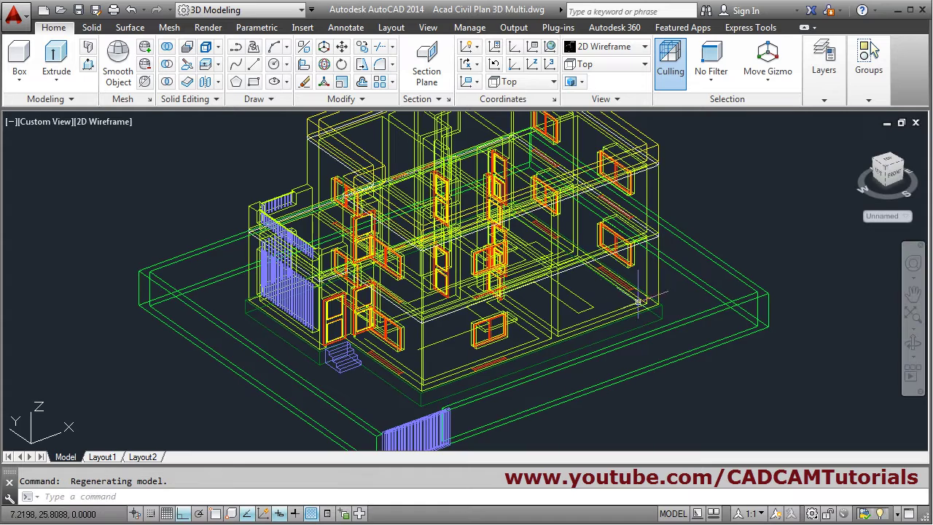
# Move the first walkthrough path straight up along Z above floor level.
pyautogui.click(343, 47)
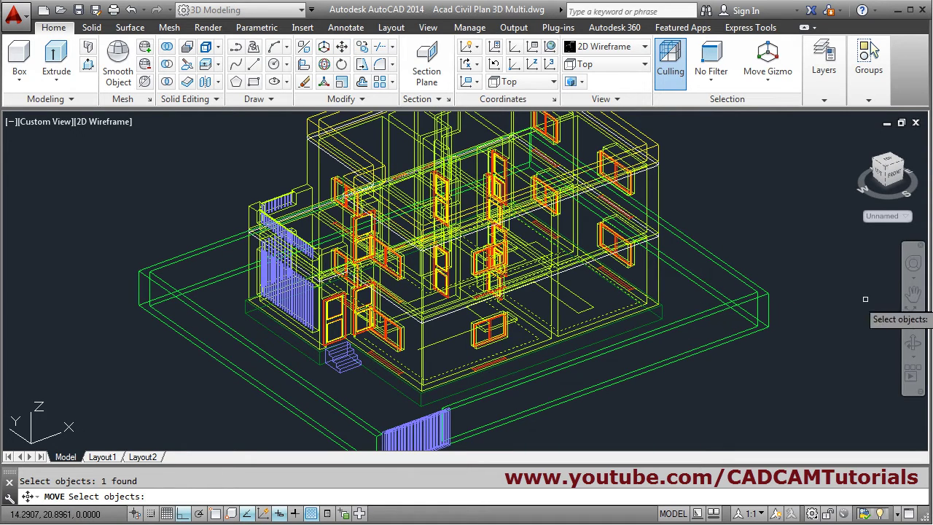
pyautogui.press('Return')
pyautogui.click(792, 269)
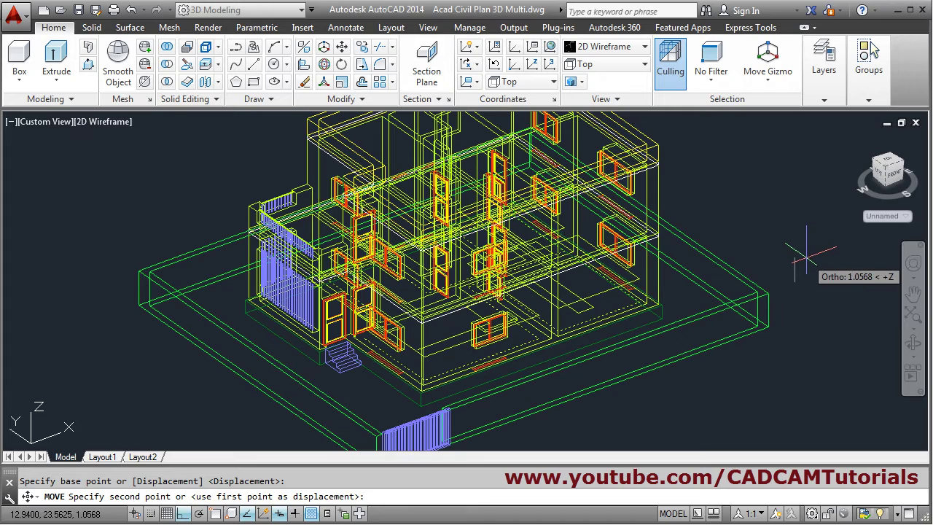
pyautogui.click(718, 287)
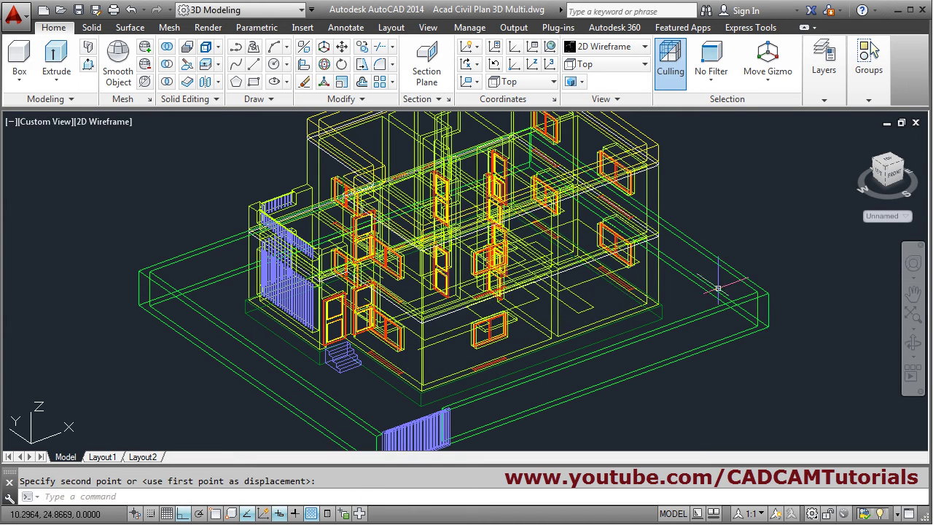
# Raise the second walkthrough path straight up along Z as well.
pyautogui.press('Return')
pyautogui.click(589, 309)
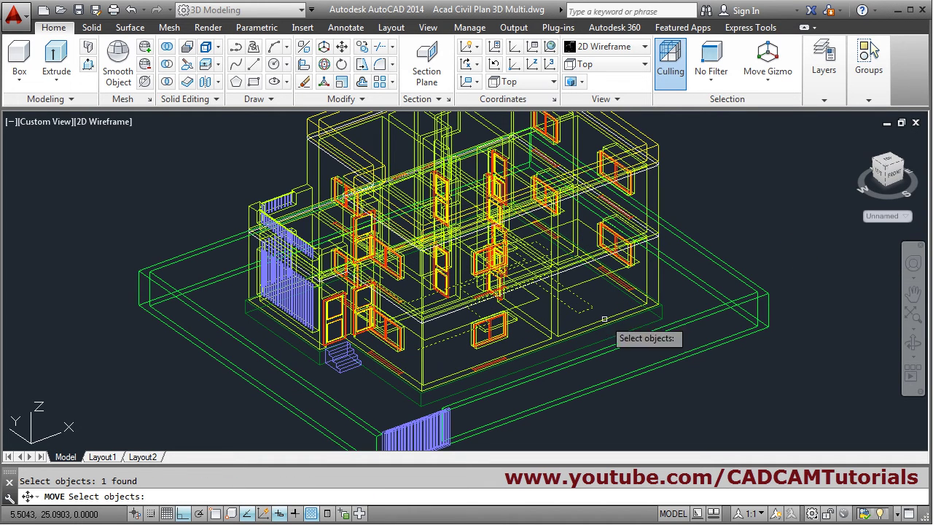
pyautogui.press('Return')
pyautogui.click(736, 401)
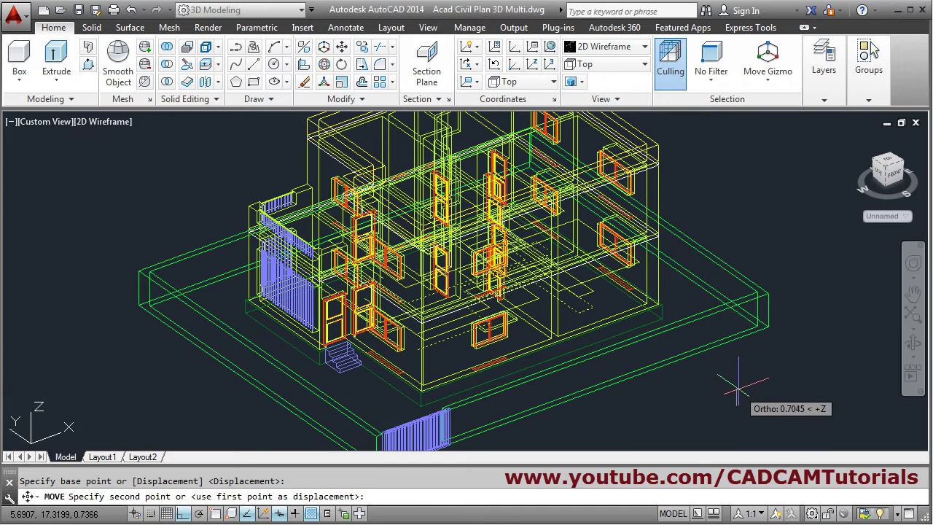
pyautogui.click(738, 386)
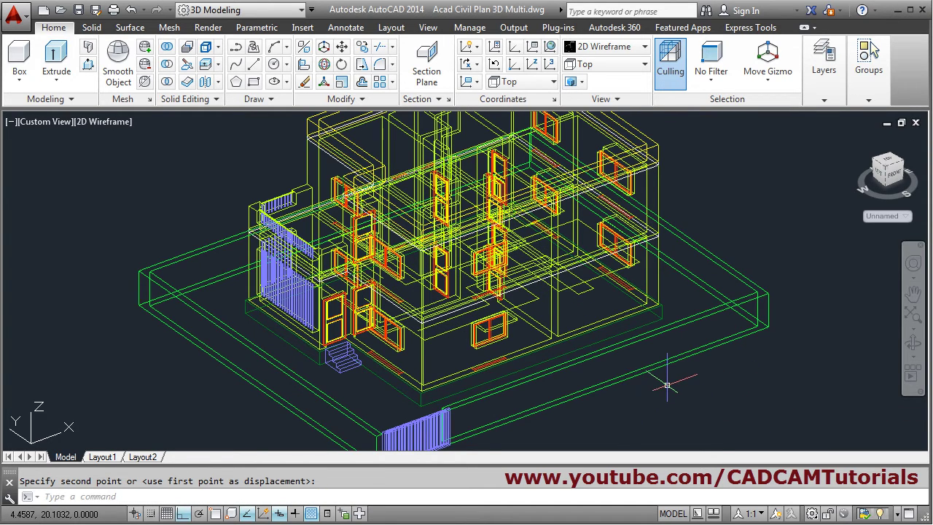
pyautogui.write('anipath')
pyautogui.press('Return')
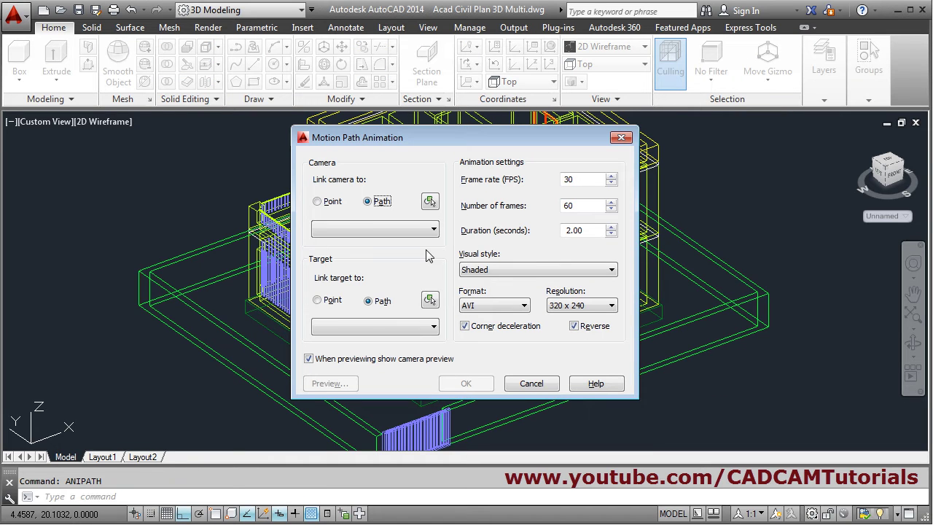
pyautogui.click(430, 202)
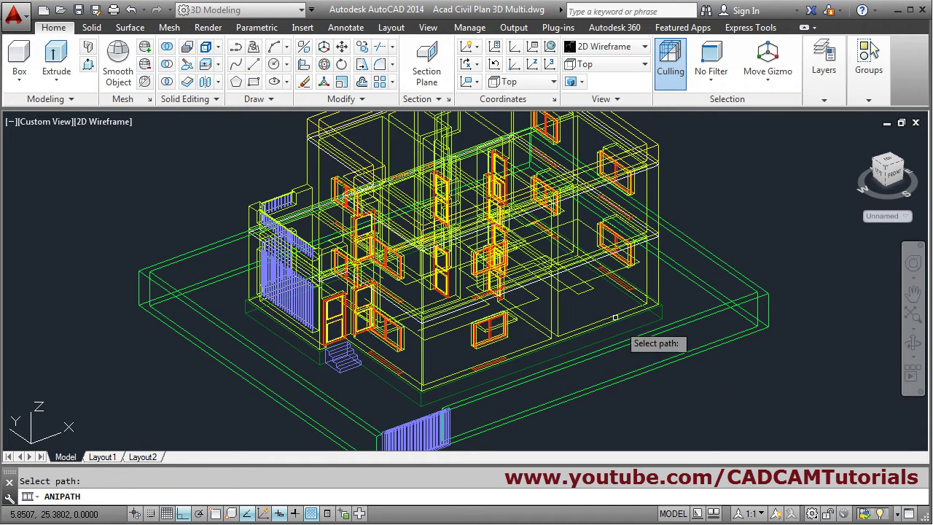
pyautogui.click(586, 292)
pyautogui.click(441, 284)
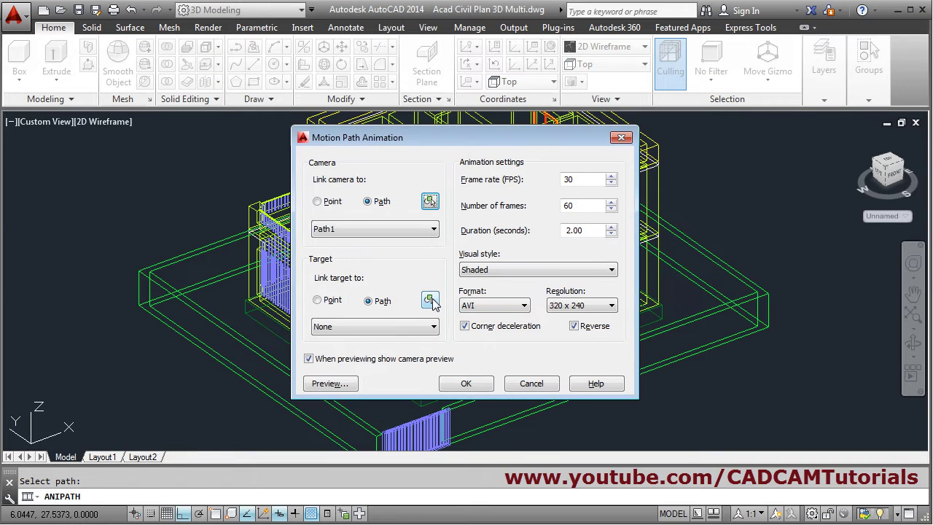
pyautogui.click(430, 300)
pyautogui.click(598, 285)
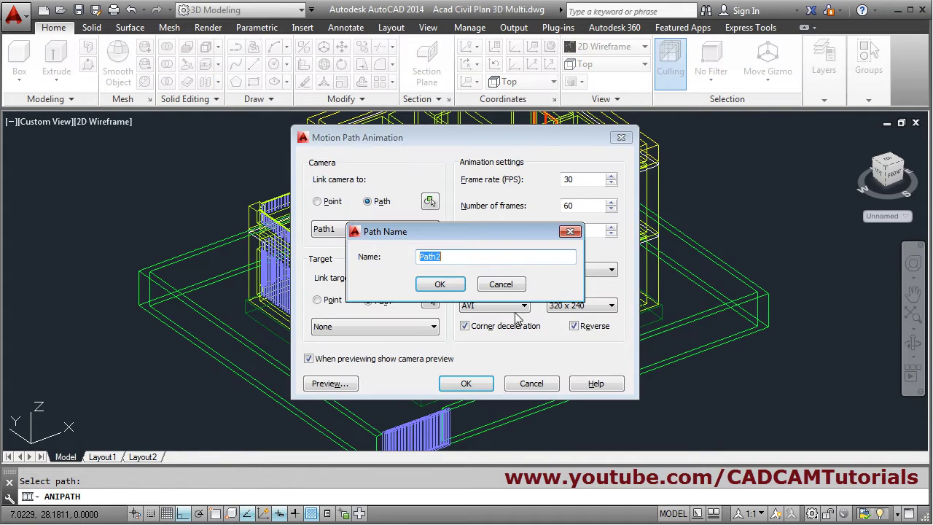
pyautogui.click(441, 285)
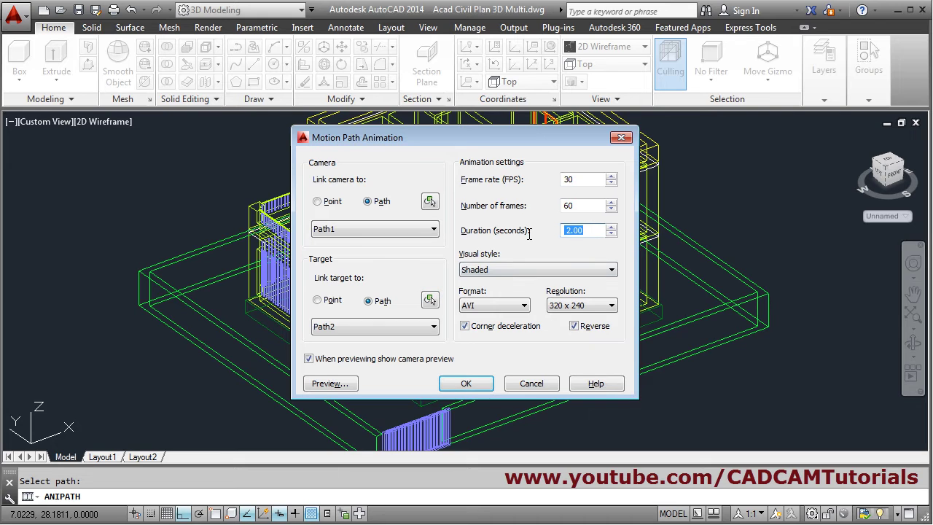
pyautogui.click(329, 384)
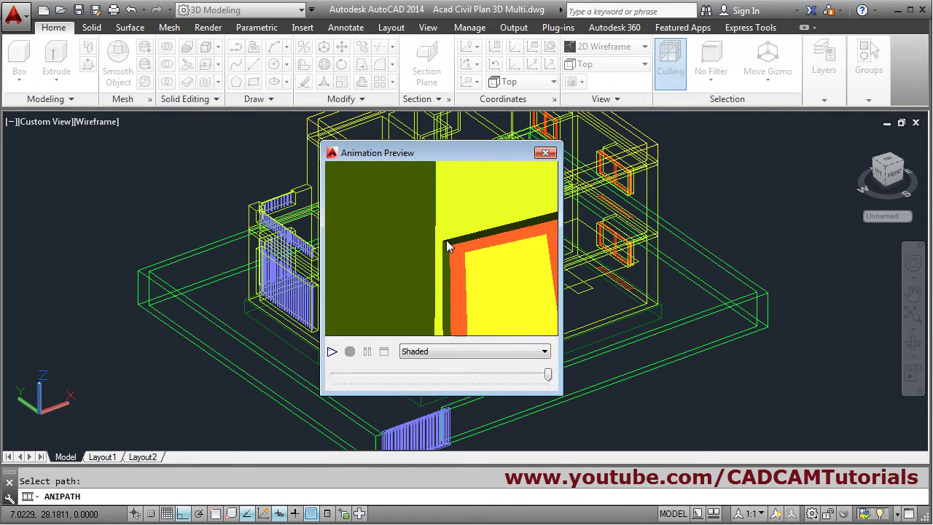
pyautogui.click(545, 153)
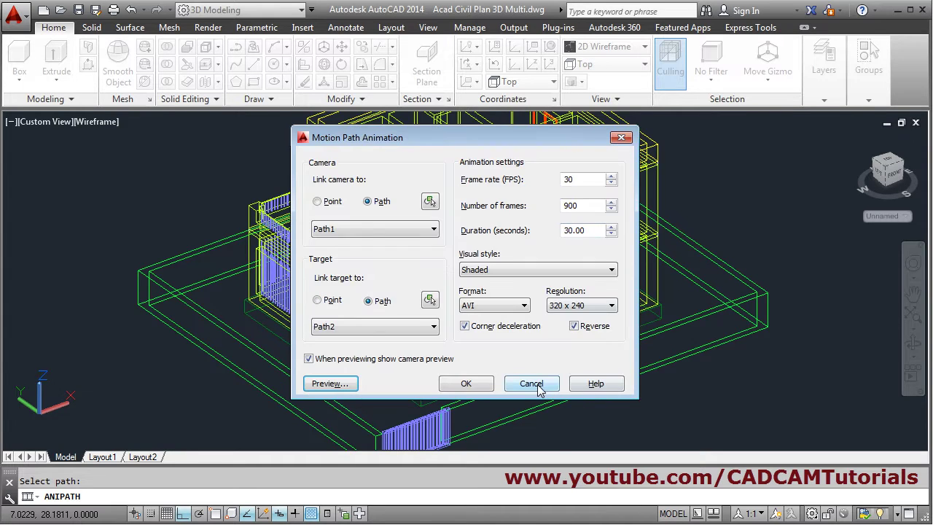
pyautogui.click(535, 386)
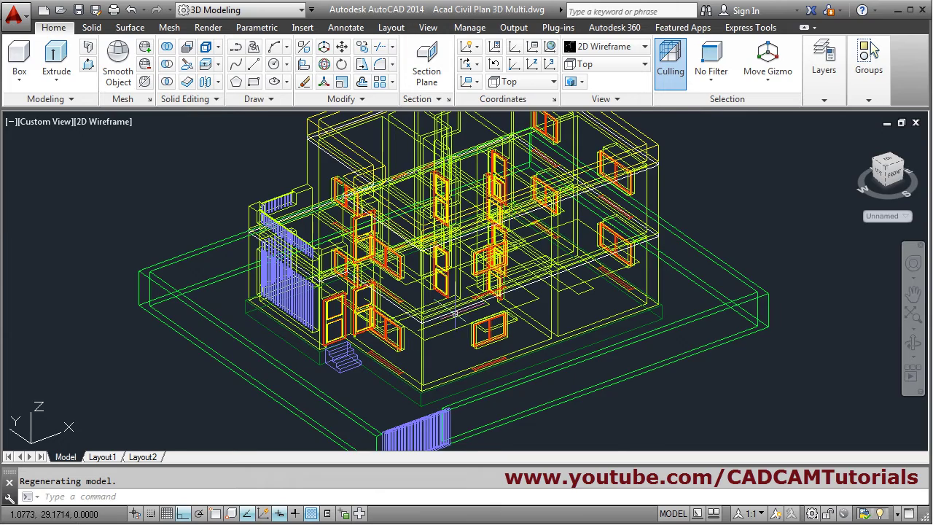
# Return the drawing to the Top view of the floor plan.
pyautogui.scroll(2, 461, 319)
pyautogui.scroll(-4, 577, 314)
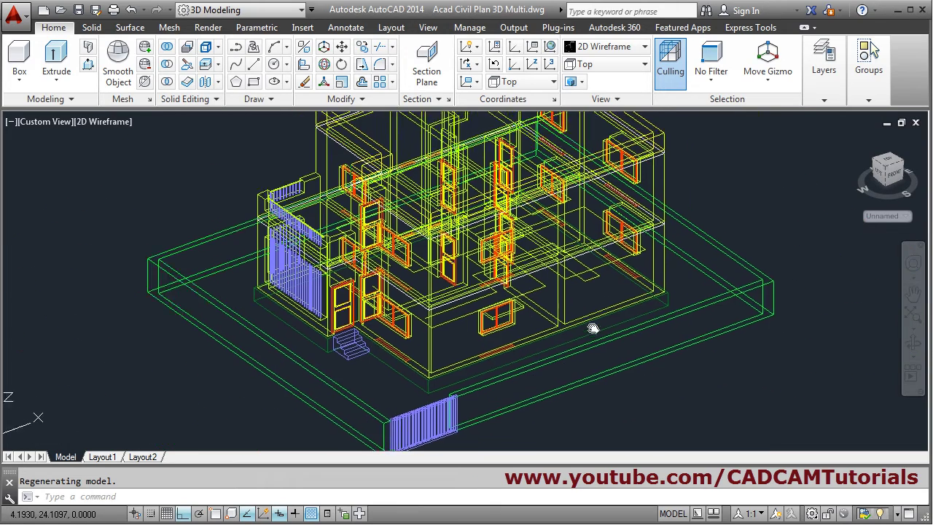
pyautogui.click(609, 65)
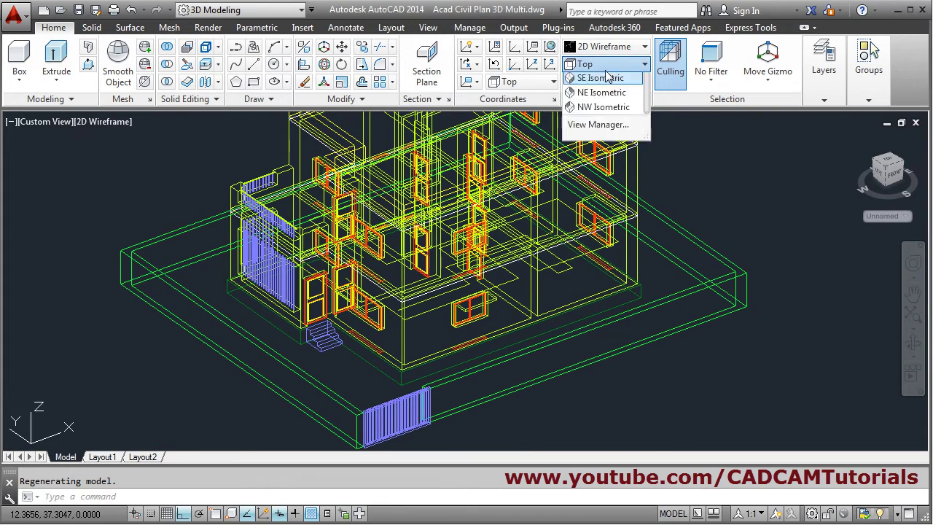
pyautogui.click(585, 80)
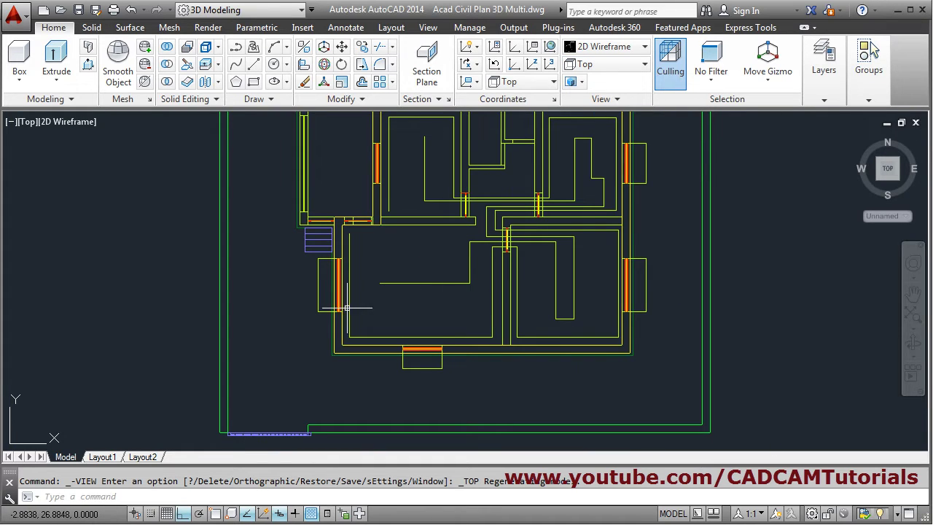
pyautogui.scroll(2, 352, 335)
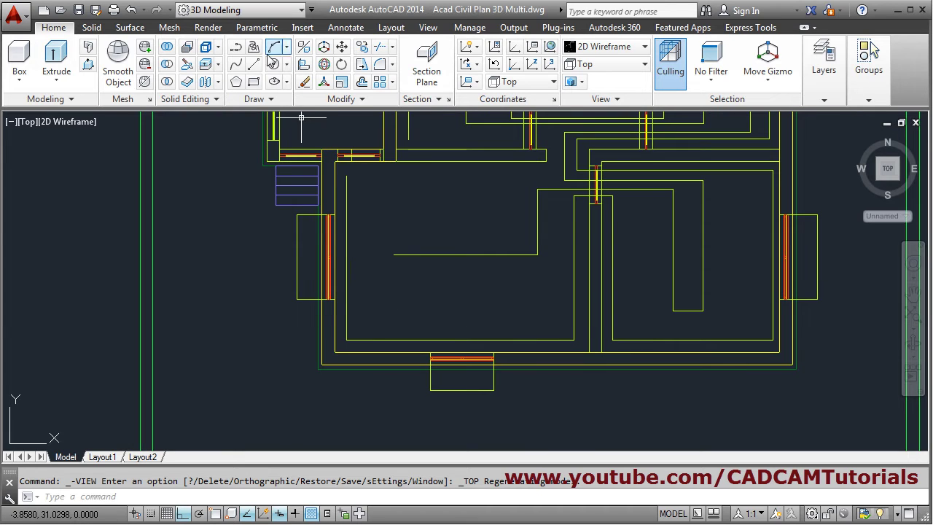
# Fillet every corner of the lower walkthrough polyline with a 0.6018 radius picked from two points.
pyautogui.click(379, 64)
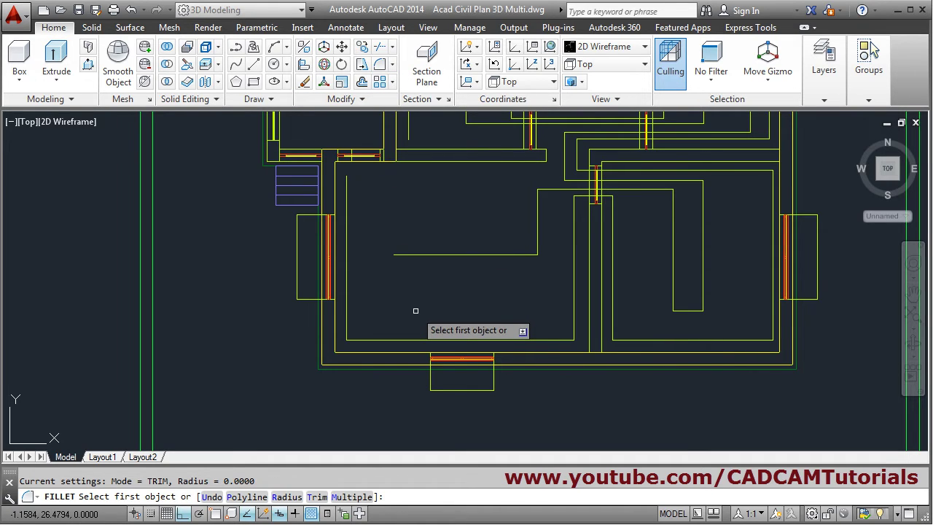
pyautogui.click(286, 496)
pyautogui.click(408, 301)
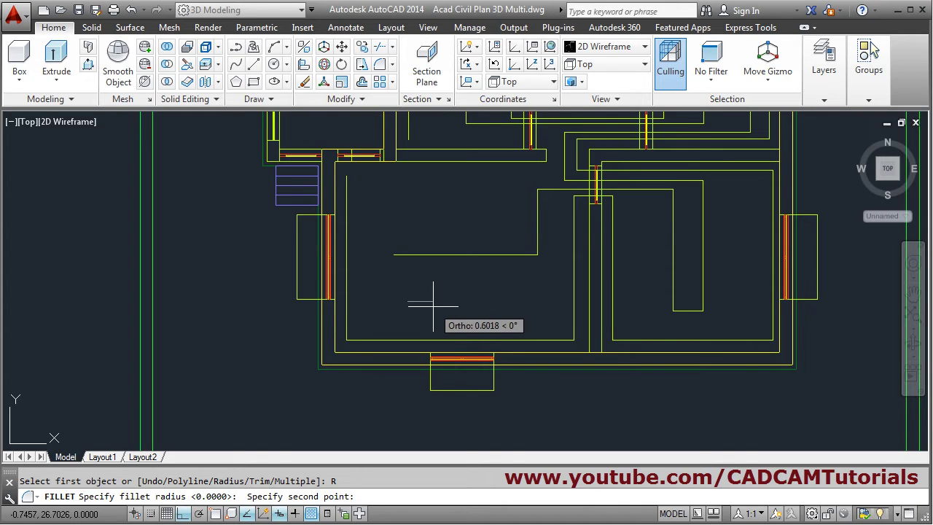
pyautogui.click(433, 306)
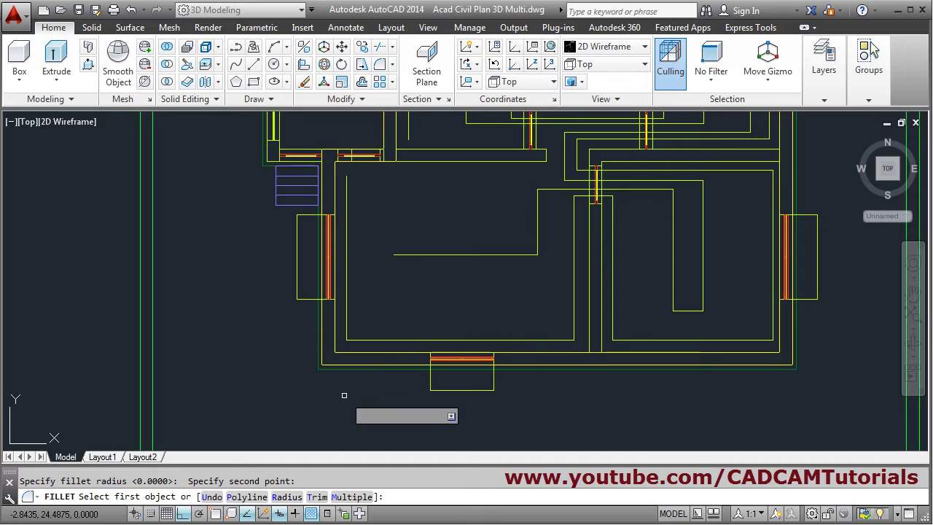
pyautogui.click(247, 497)
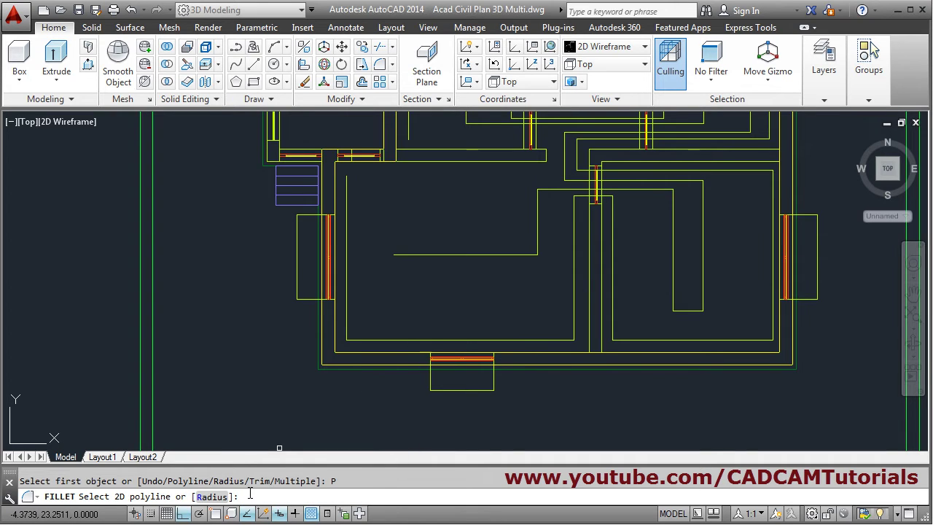
pyautogui.click(370, 340)
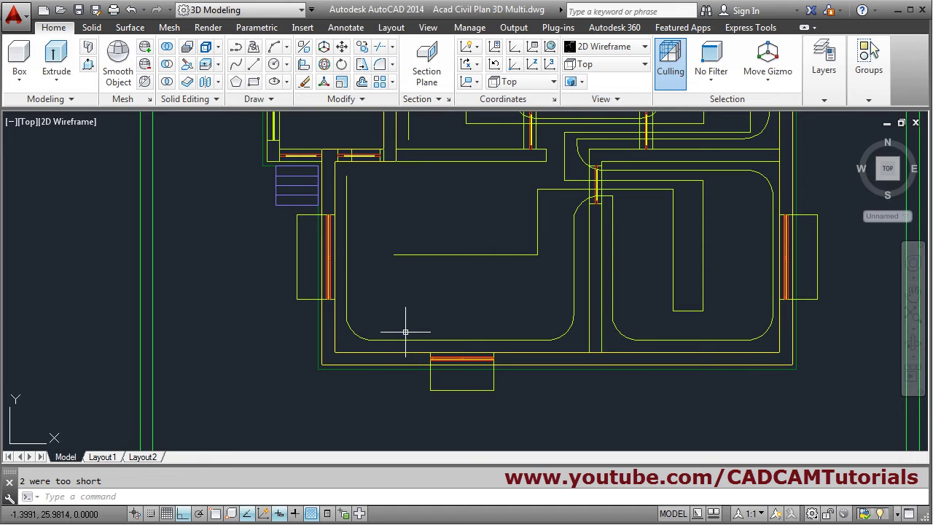
pyautogui.moveTo(470, 300); pyautogui.dragTo(435, 371, button='middle')
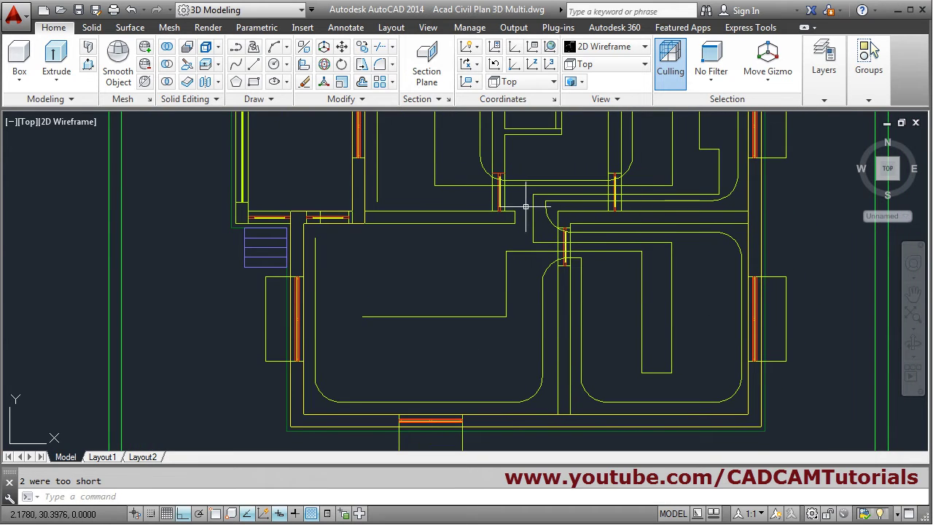
pyautogui.scroll(-4, 525, 207)
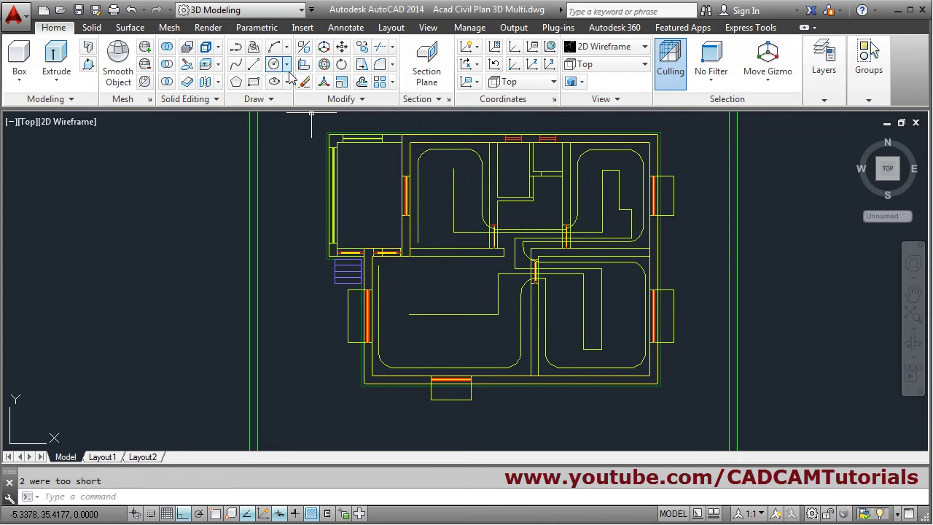
# Fillet all corners of the second walkthrough polyline with the same radius.
pyautogui.click(382, 65)
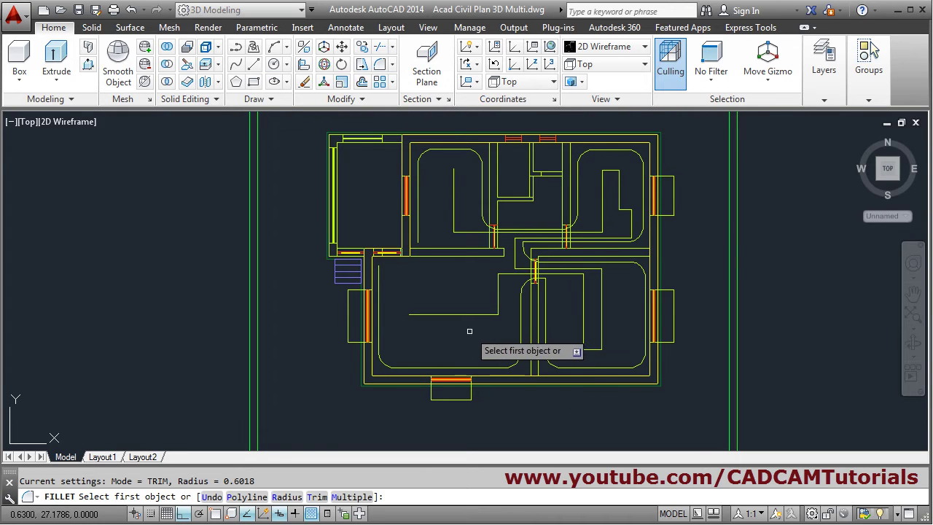
pyautogui.click(240, 501)
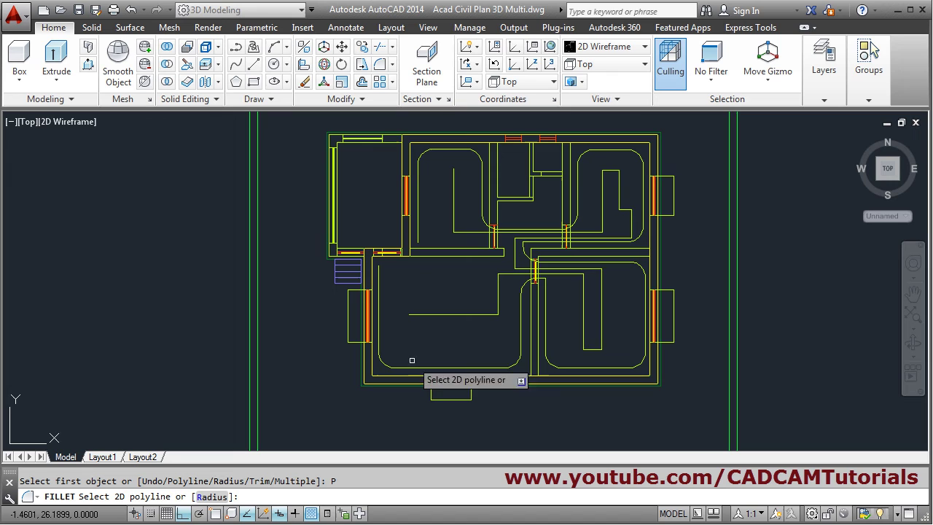
pyautogui.click(477, 316)
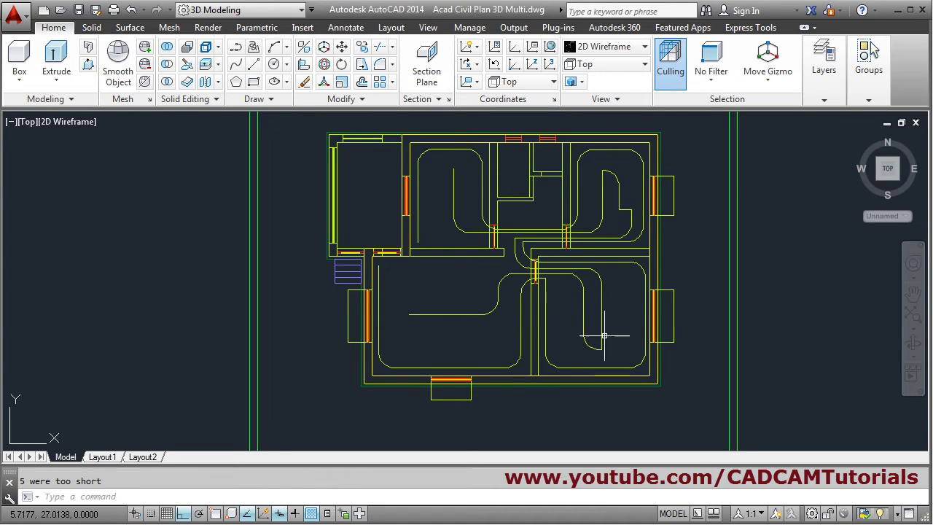
pyautogui.scroll(2, 508, 321)
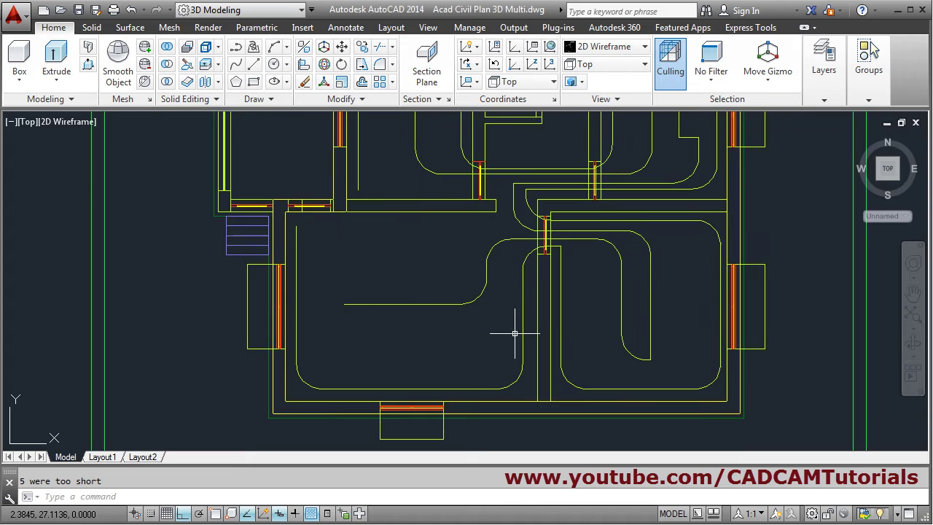
pyautogui.scroll(-1, 443, 305)
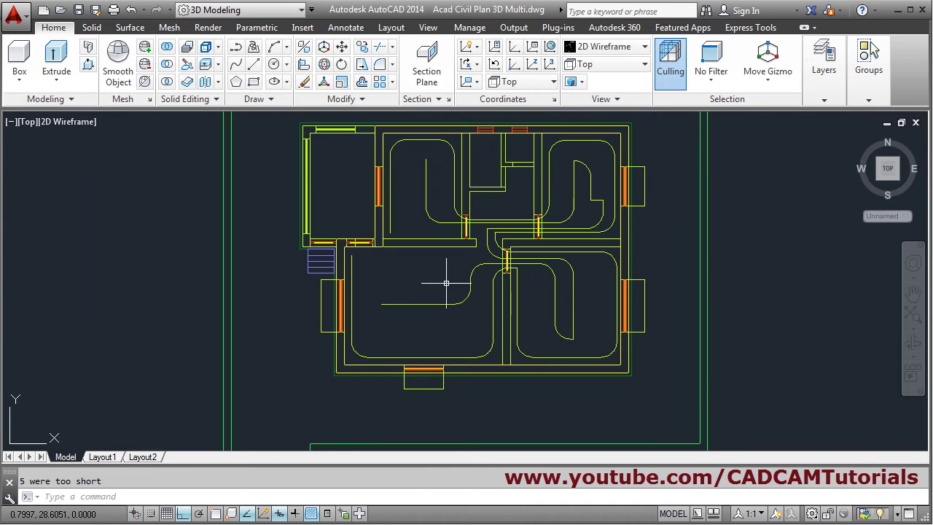
pyautogui.click(603, 64)
# Switch the view to SE Isometric.
pyautogui.click(600, 181)
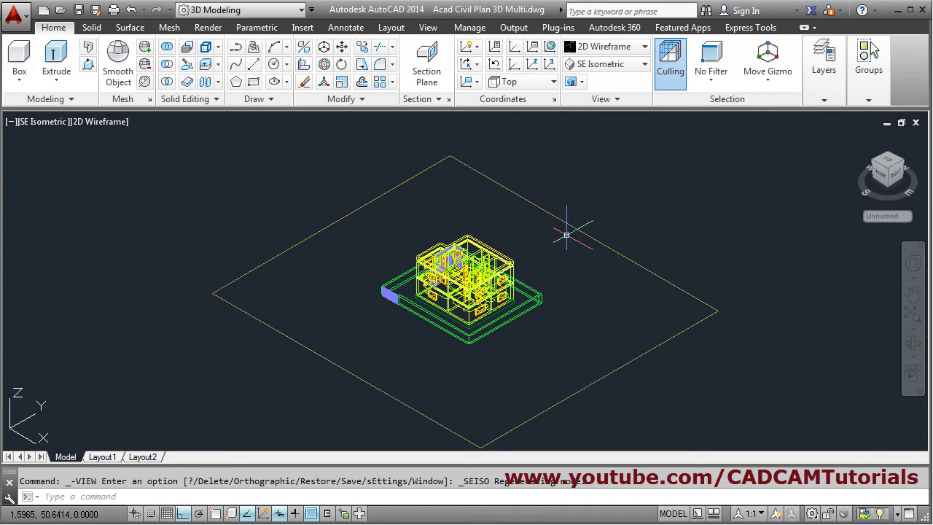
pyautogui.scroll(5, 471, 354)
pyautogui.scroll(4, 471, 355)
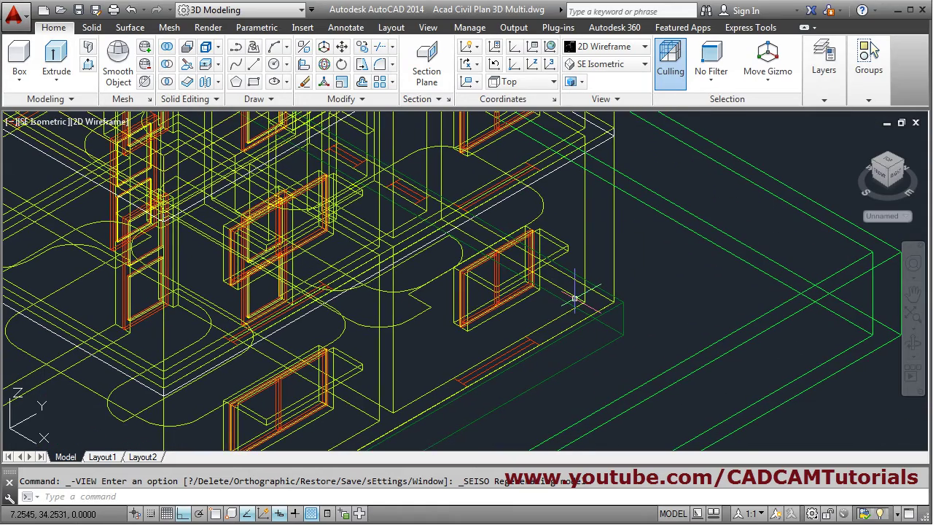
# With ANIPATH, link the camera to Path1 and the target to Path2.
pyautogui.write('anipath')
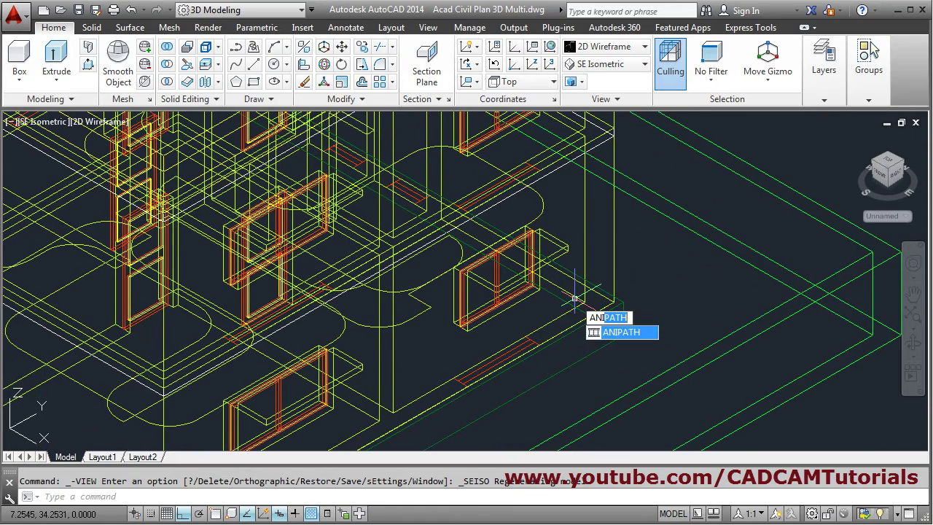
pyautogui.press('Return')
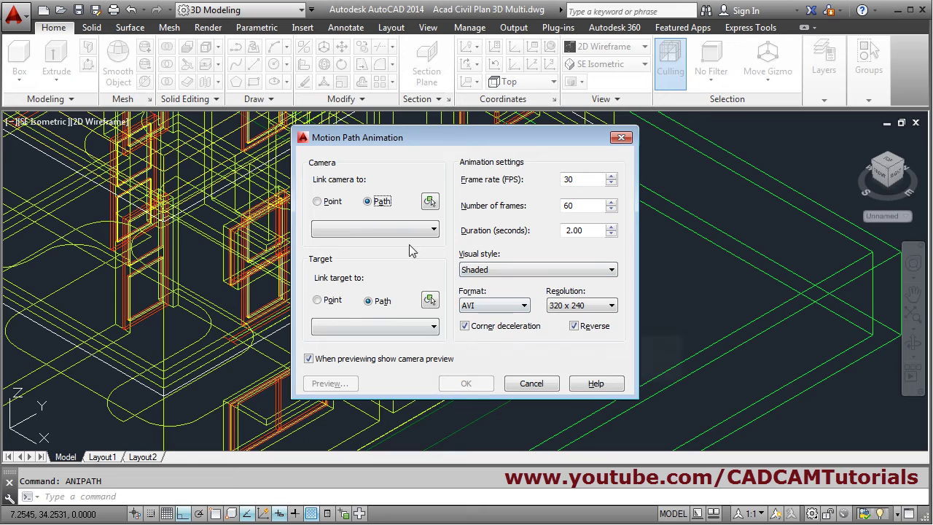
pyautogui.click(430, 202)
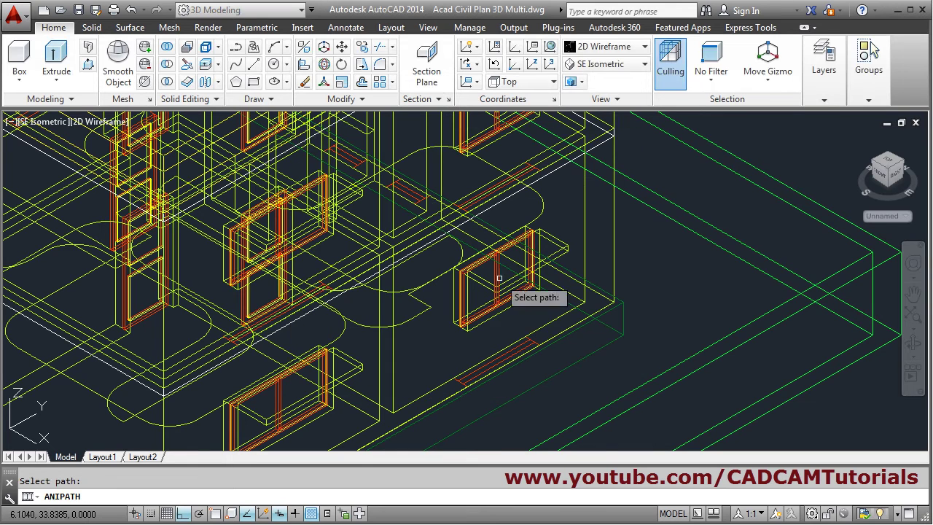
pyautogui.click(415, 327)
pyautogui.click(438, 281)
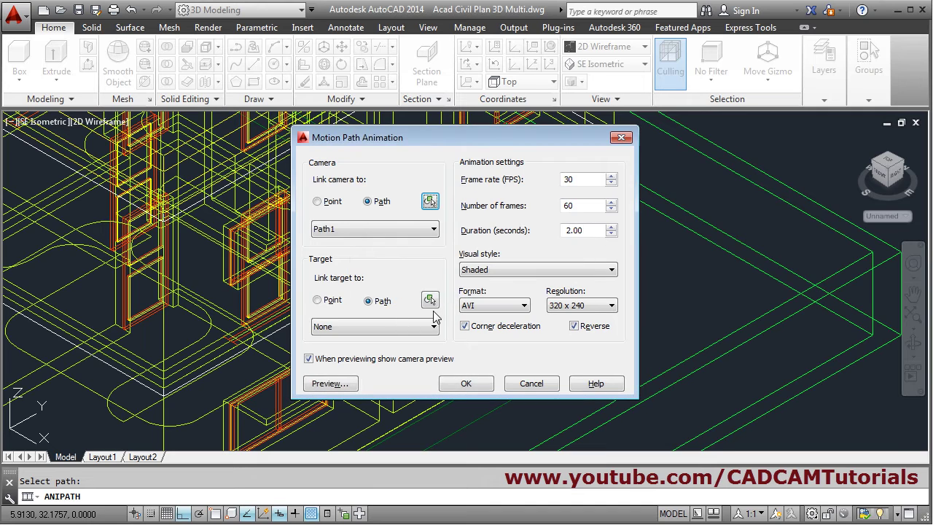
pyautogui.click(430, 301)
pyautogui.click(539, 196)
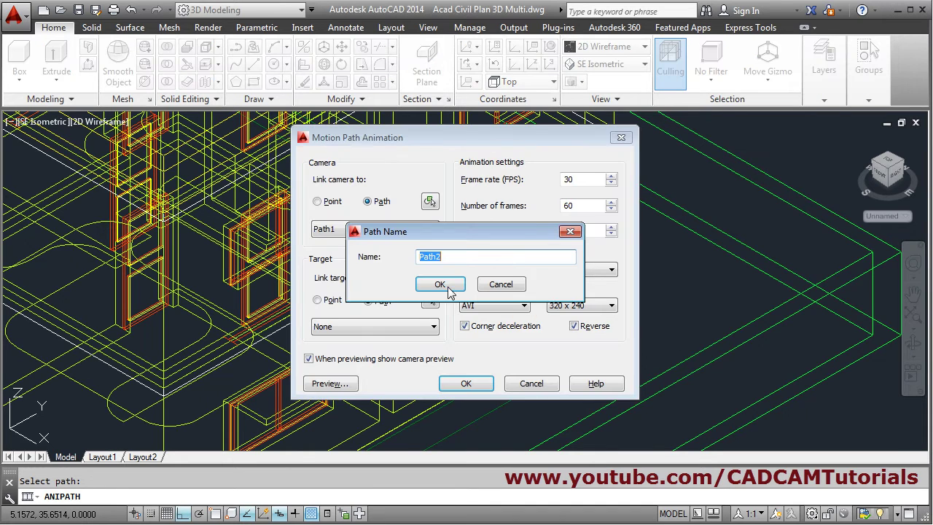
pyautogui.click(440, 284)
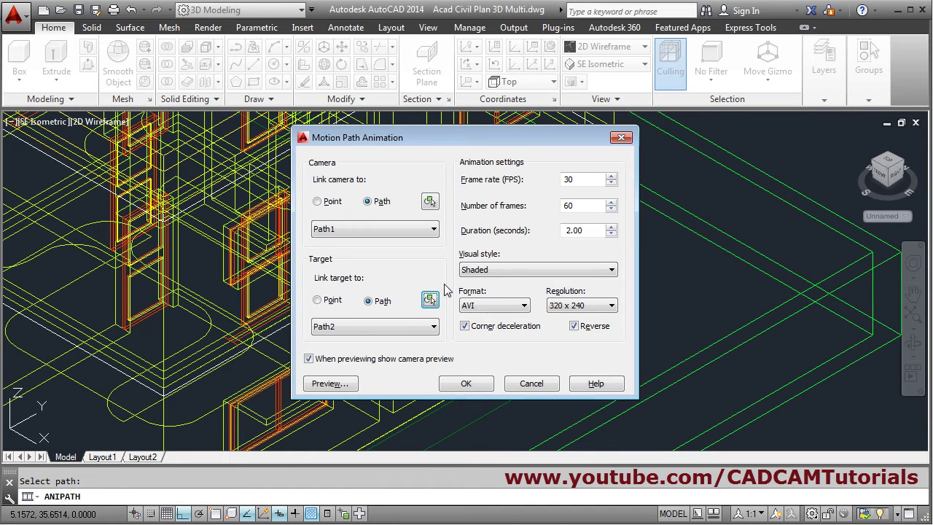
# Preview the 40-second walkthrough animation, then close the Motion Path Animation dialog.
pyautogui.click(328, 390)
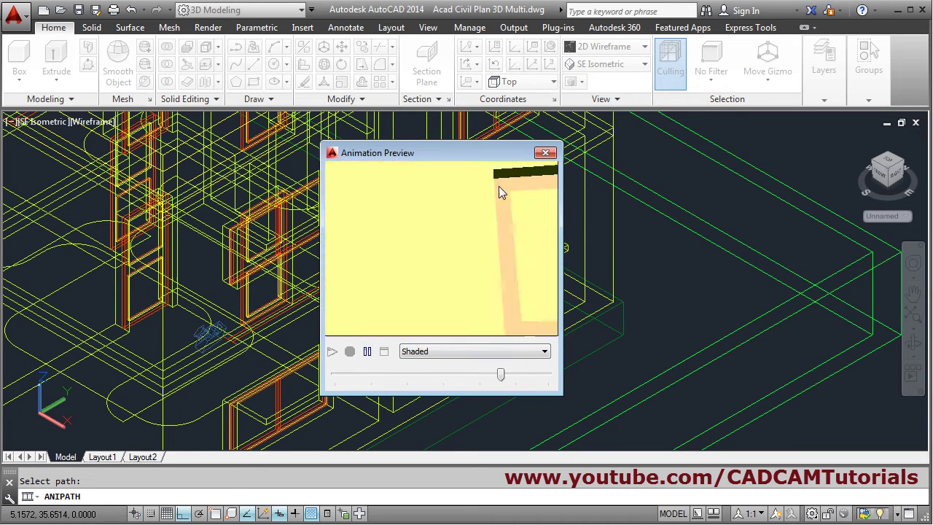
pyautogui.click(545, 153)
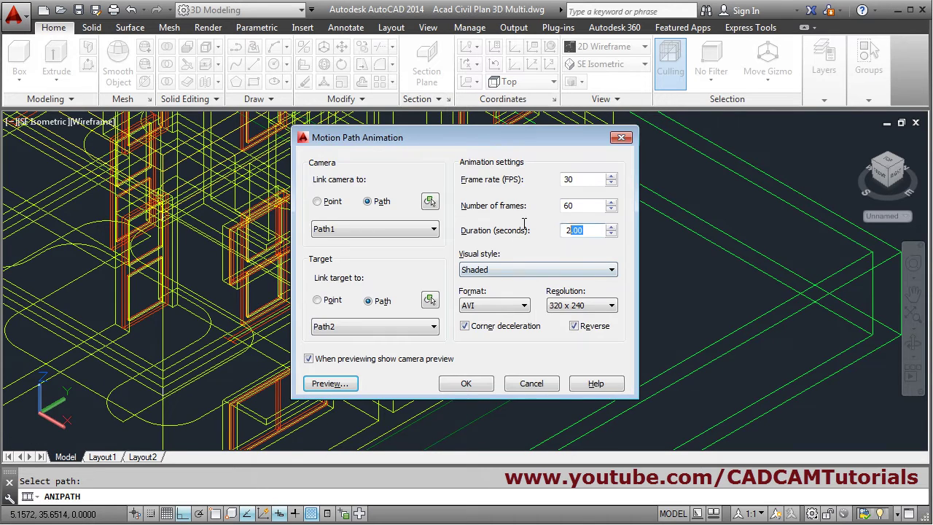
pyautogui.click(345, 381)
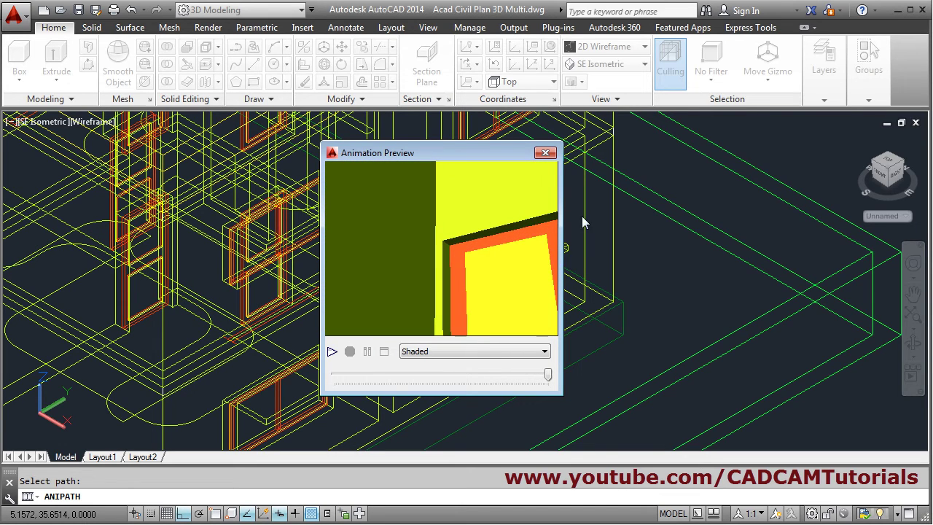
pyautogui.click(545, 153)
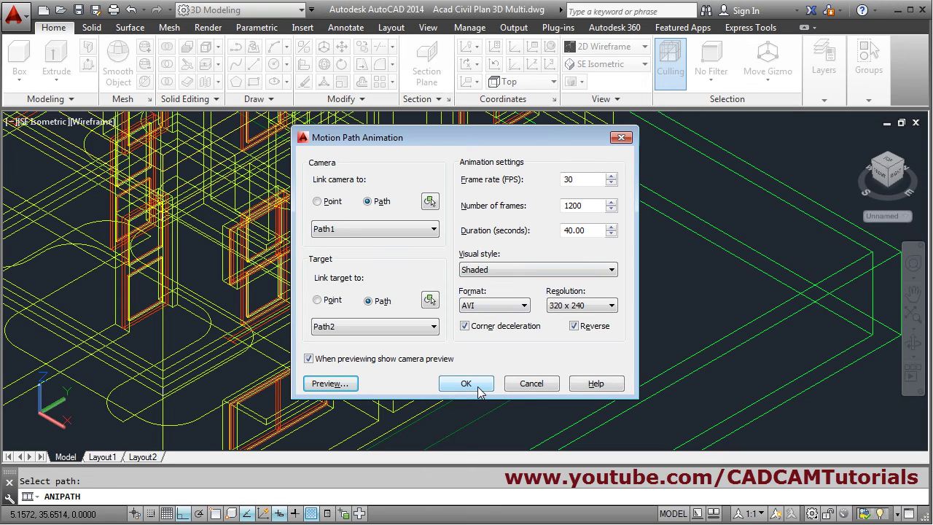
pyautogui.click(538, 384)
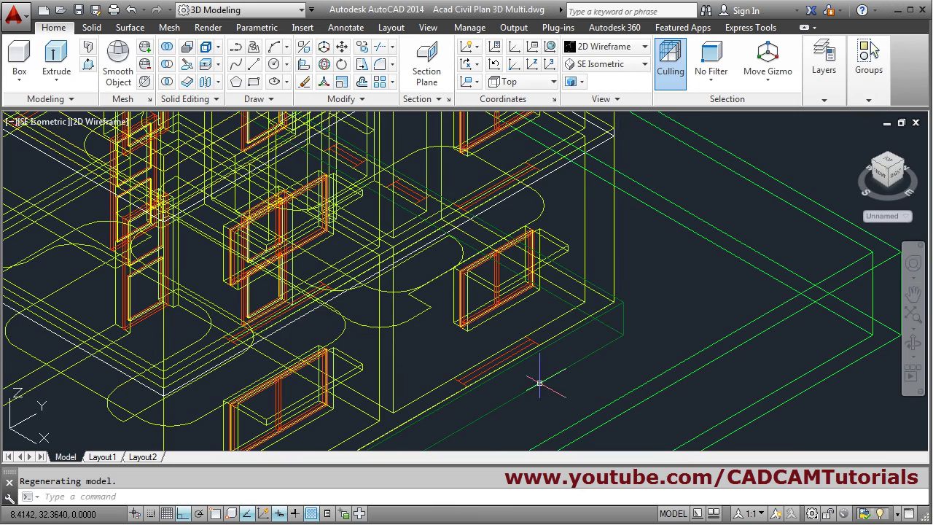